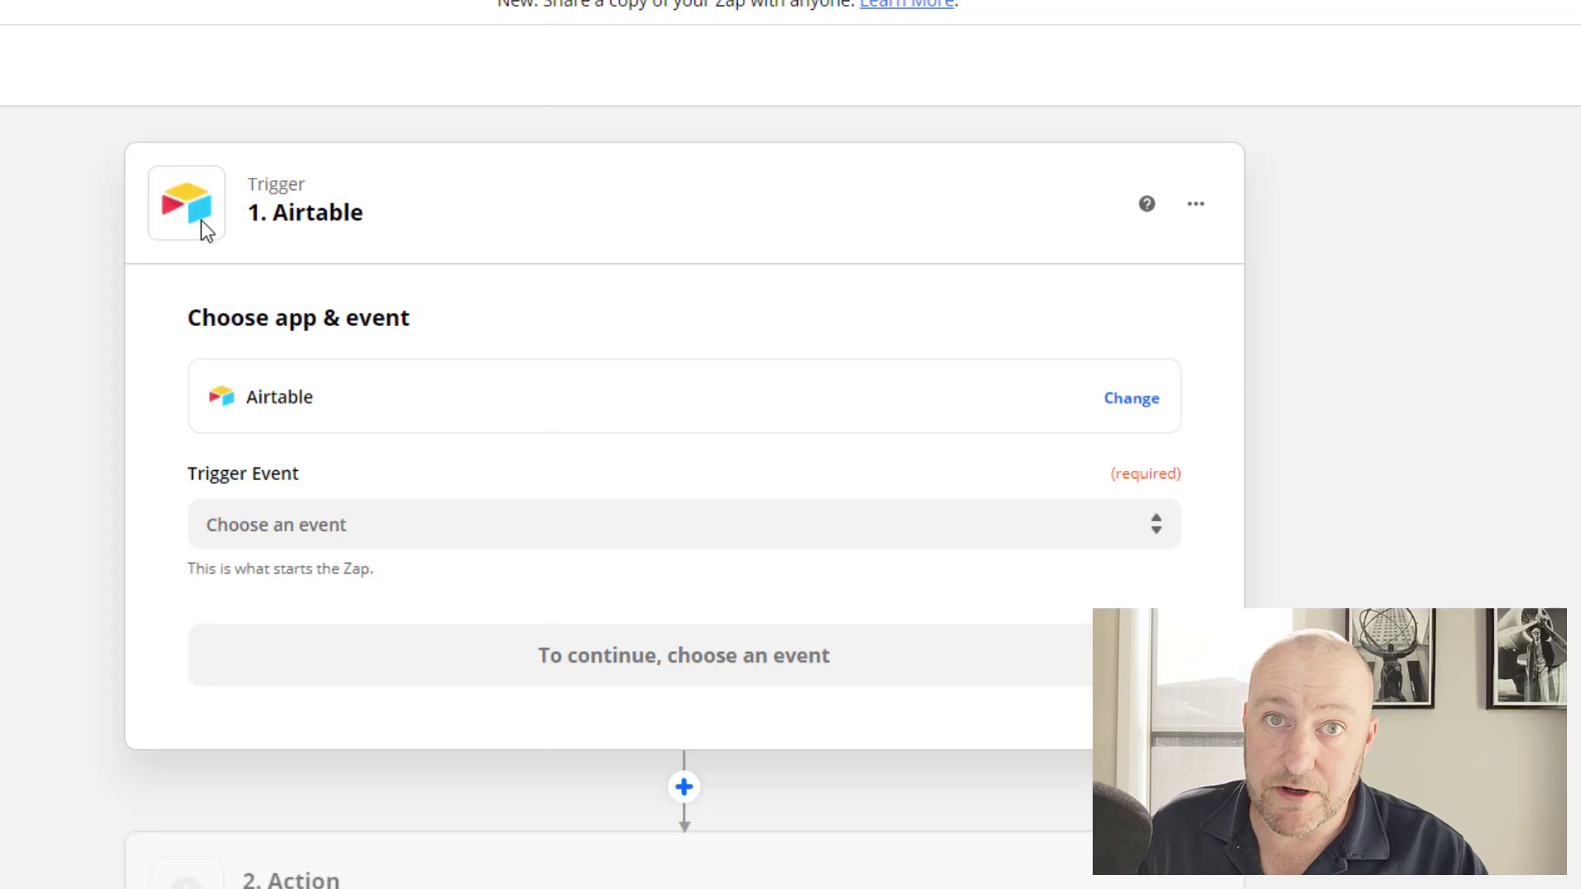
Set the Airtable trigger event to New or Updated Record and continue.
click(290, 530)
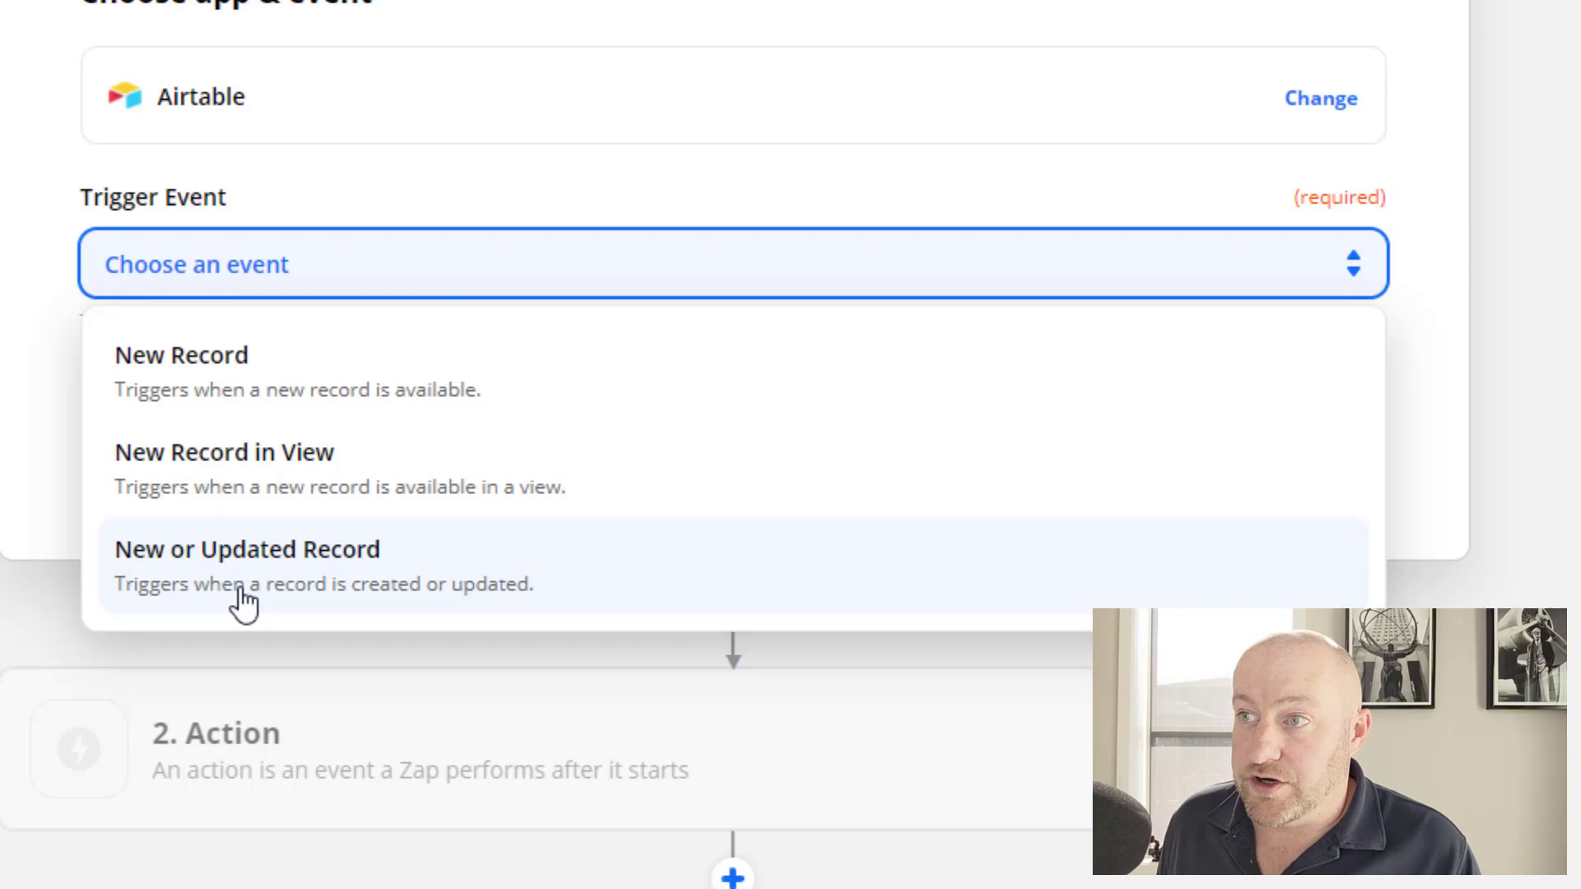
click(241, 590)
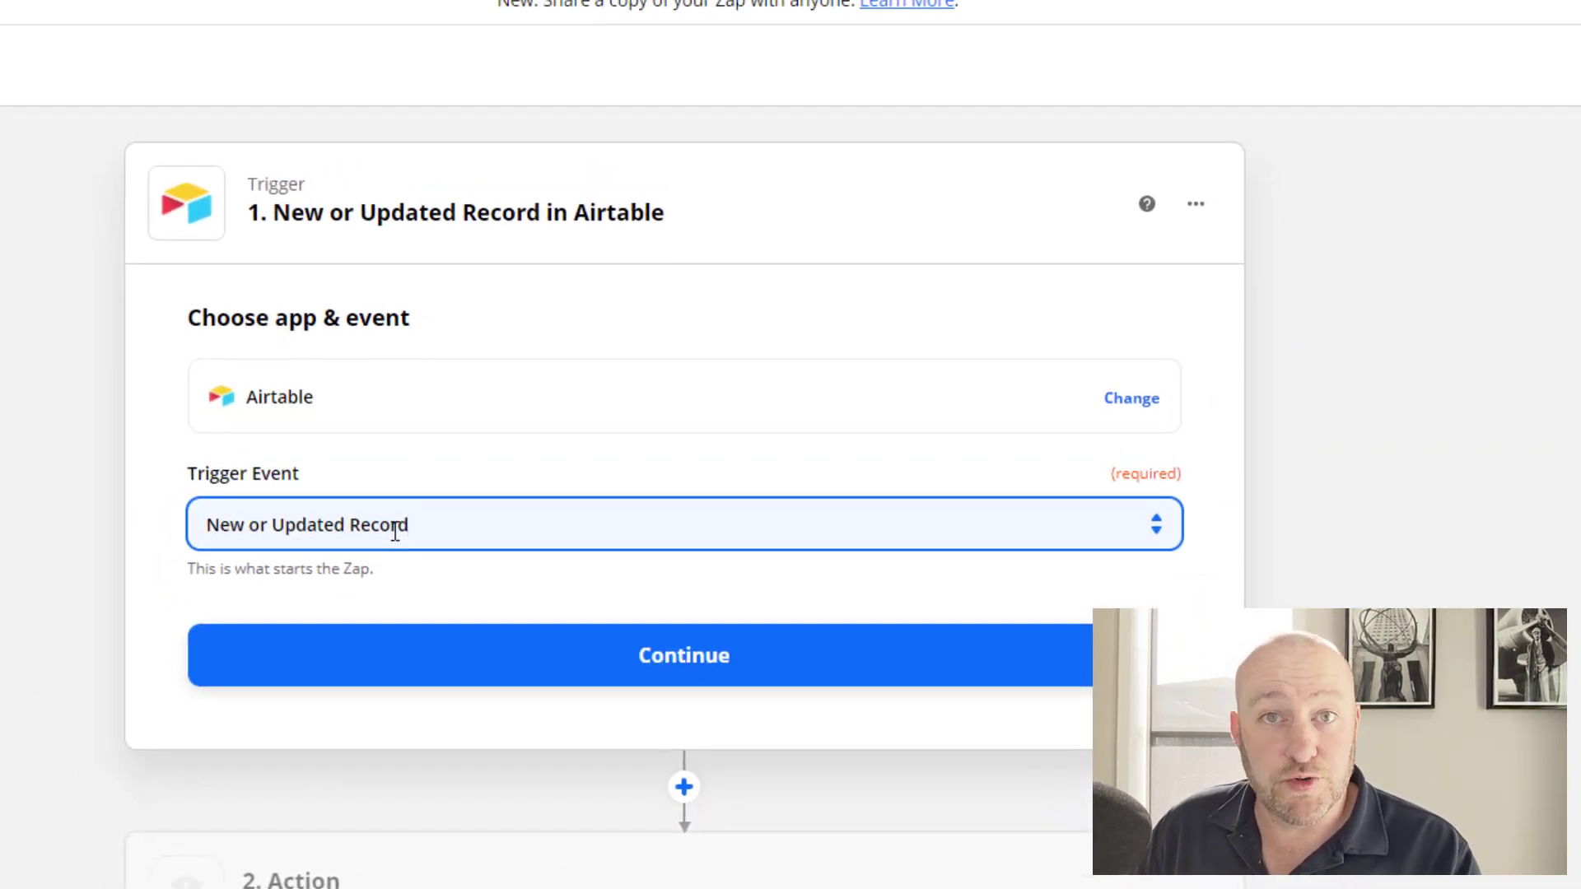
click(452, 678)
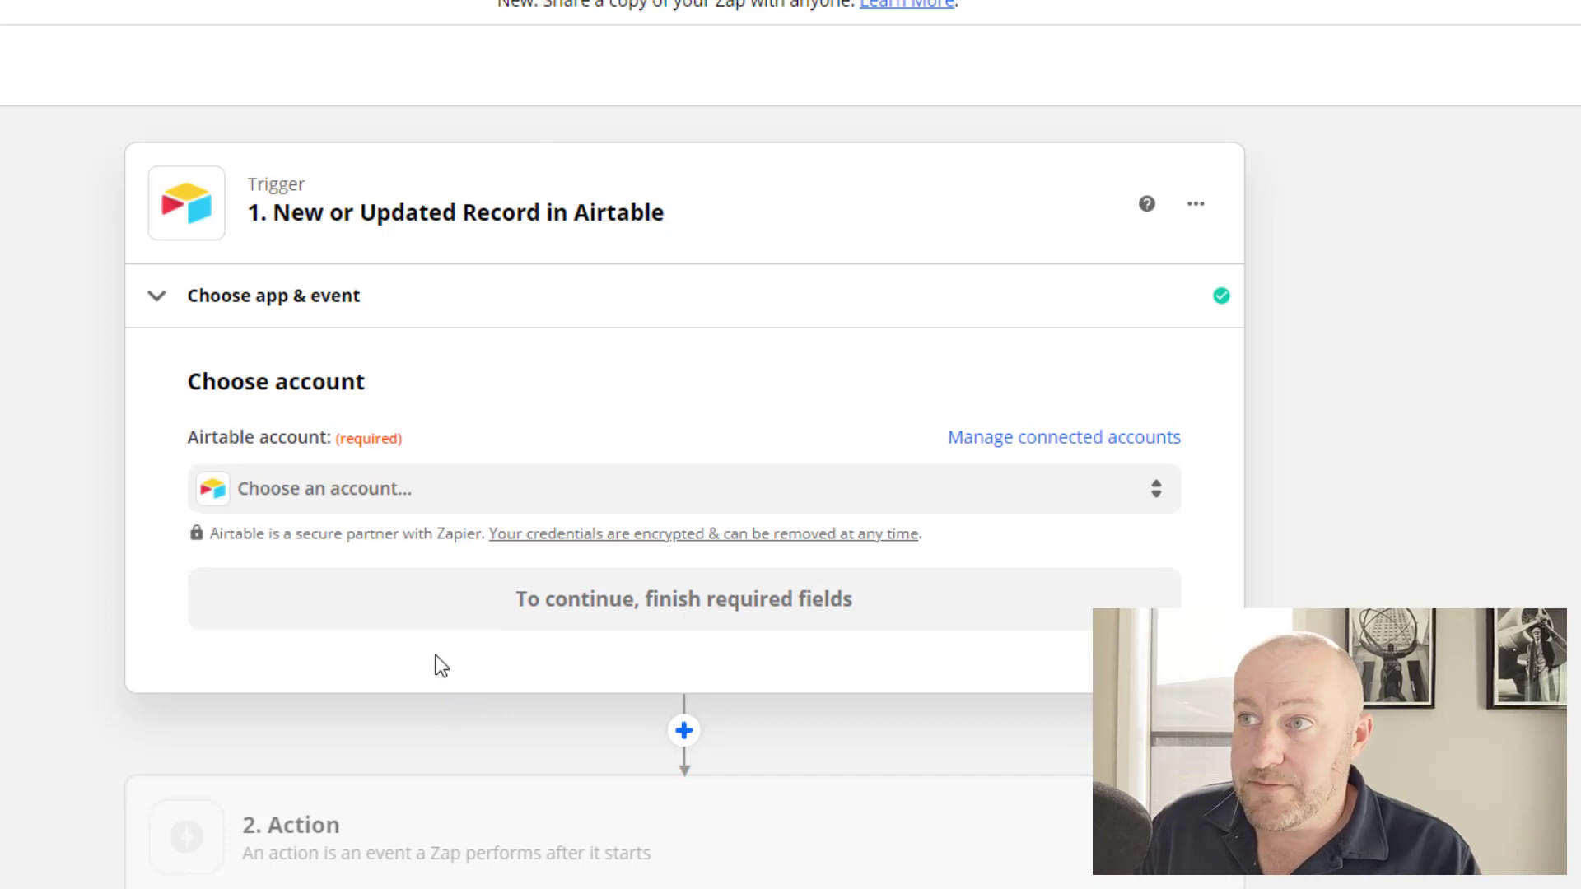
Select the GAP Airtable account for the trigger and continue to trigger setup.
click(342, 494)
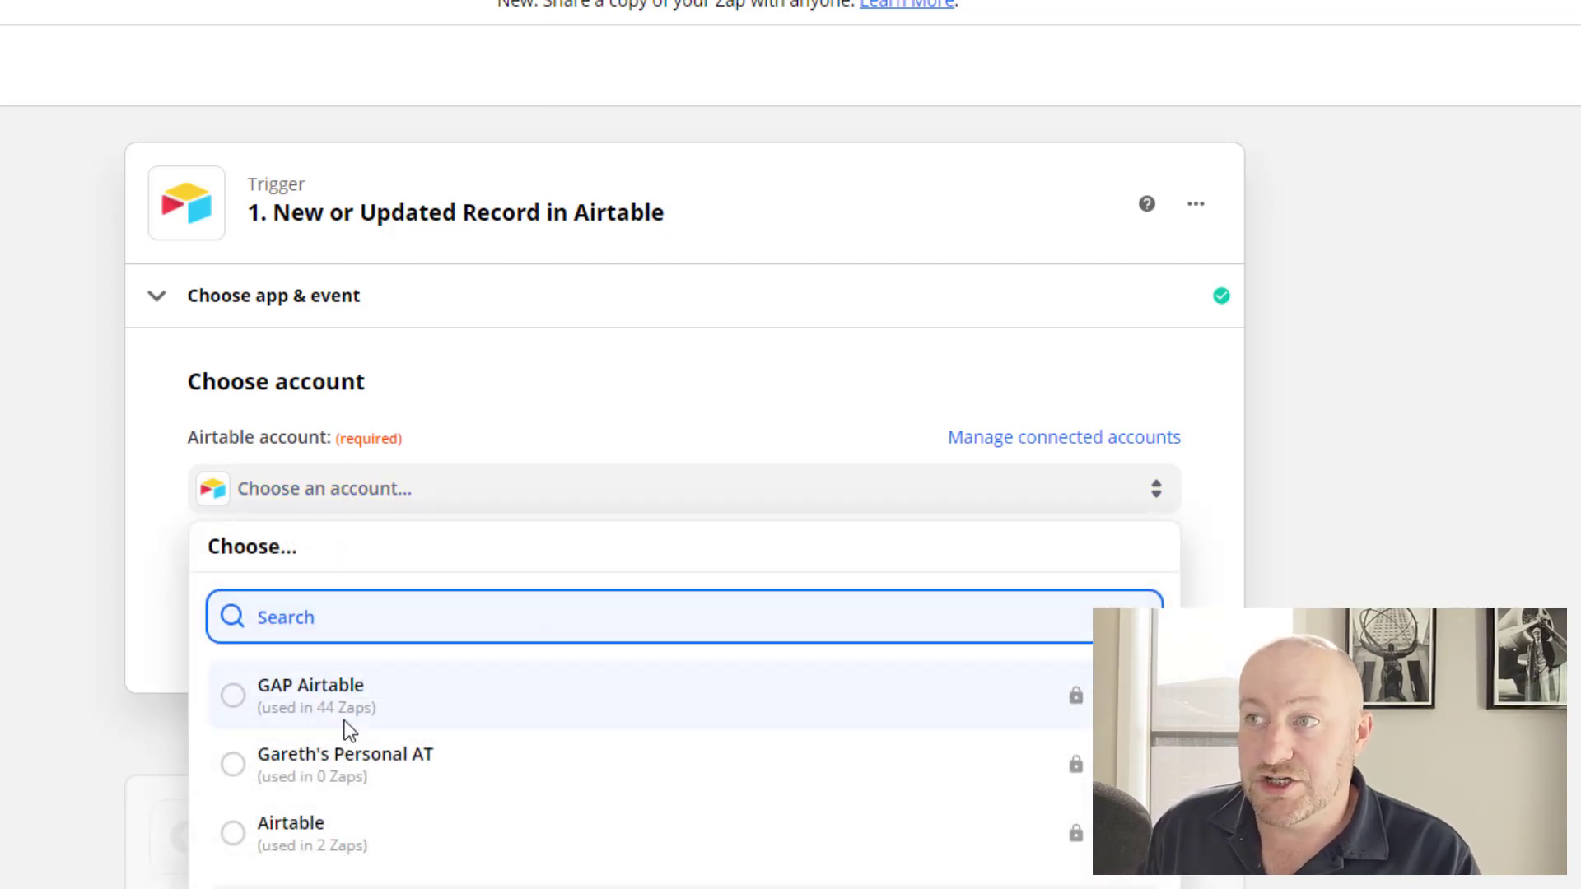
click(335, 697)
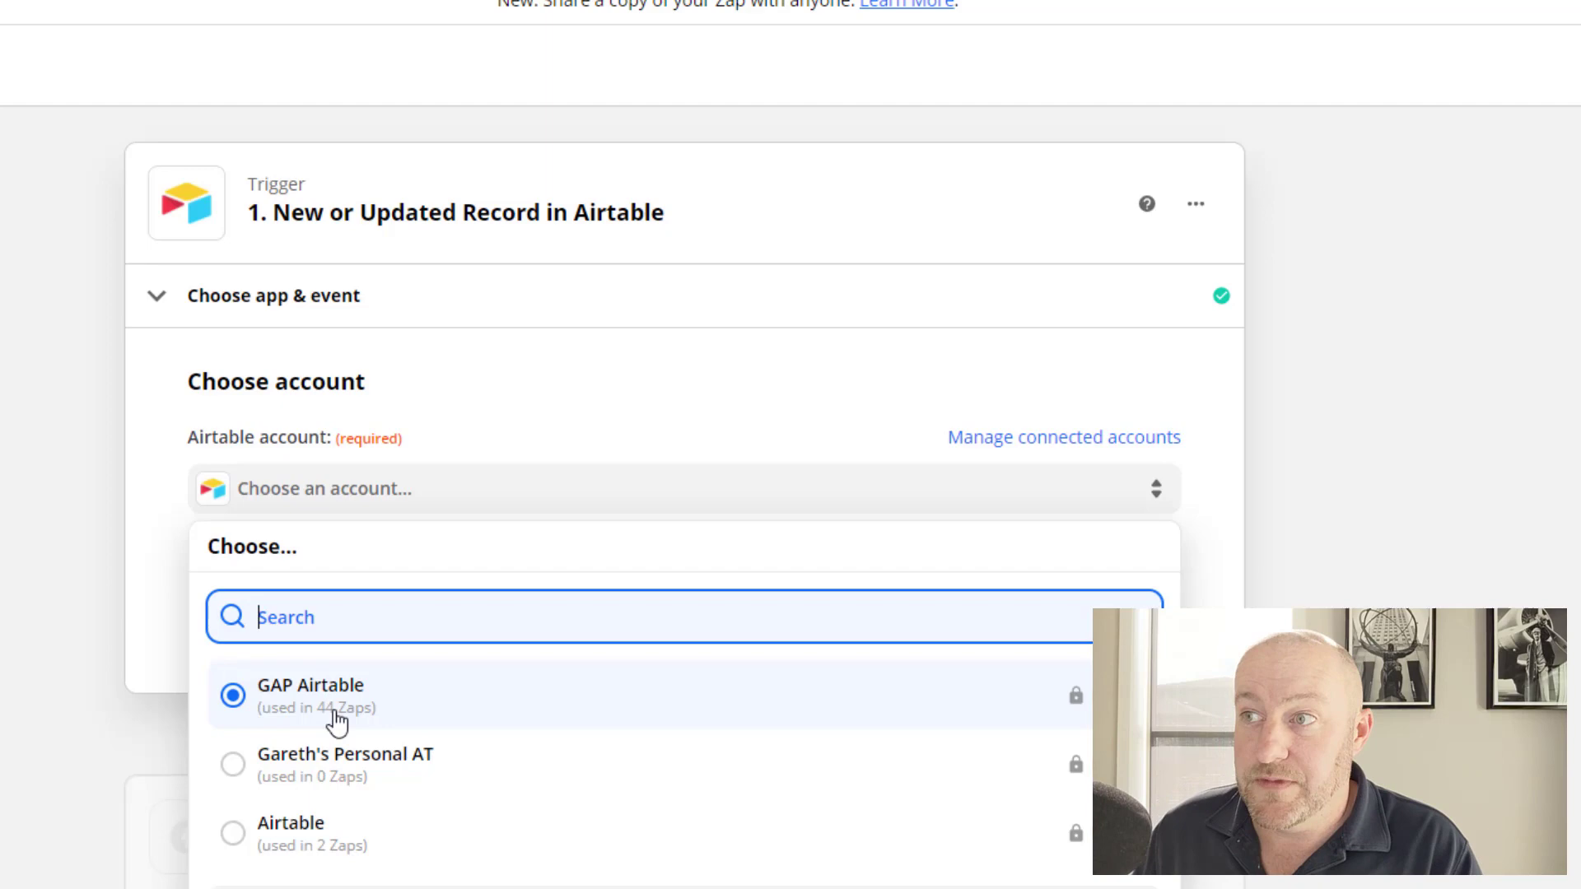
click(318, 700)
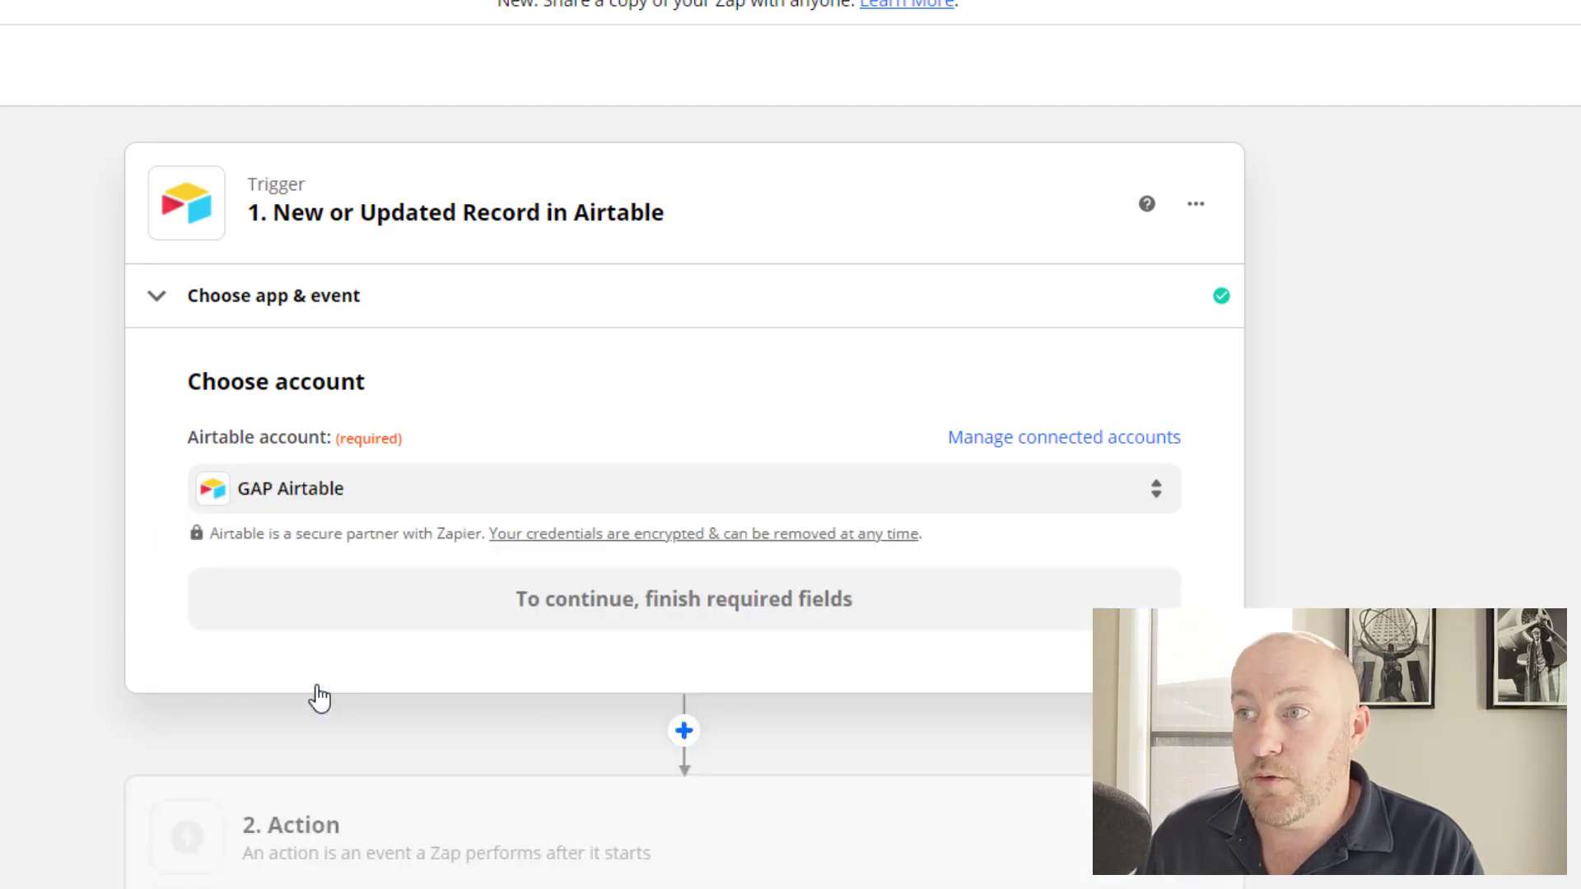
click(386, 611)
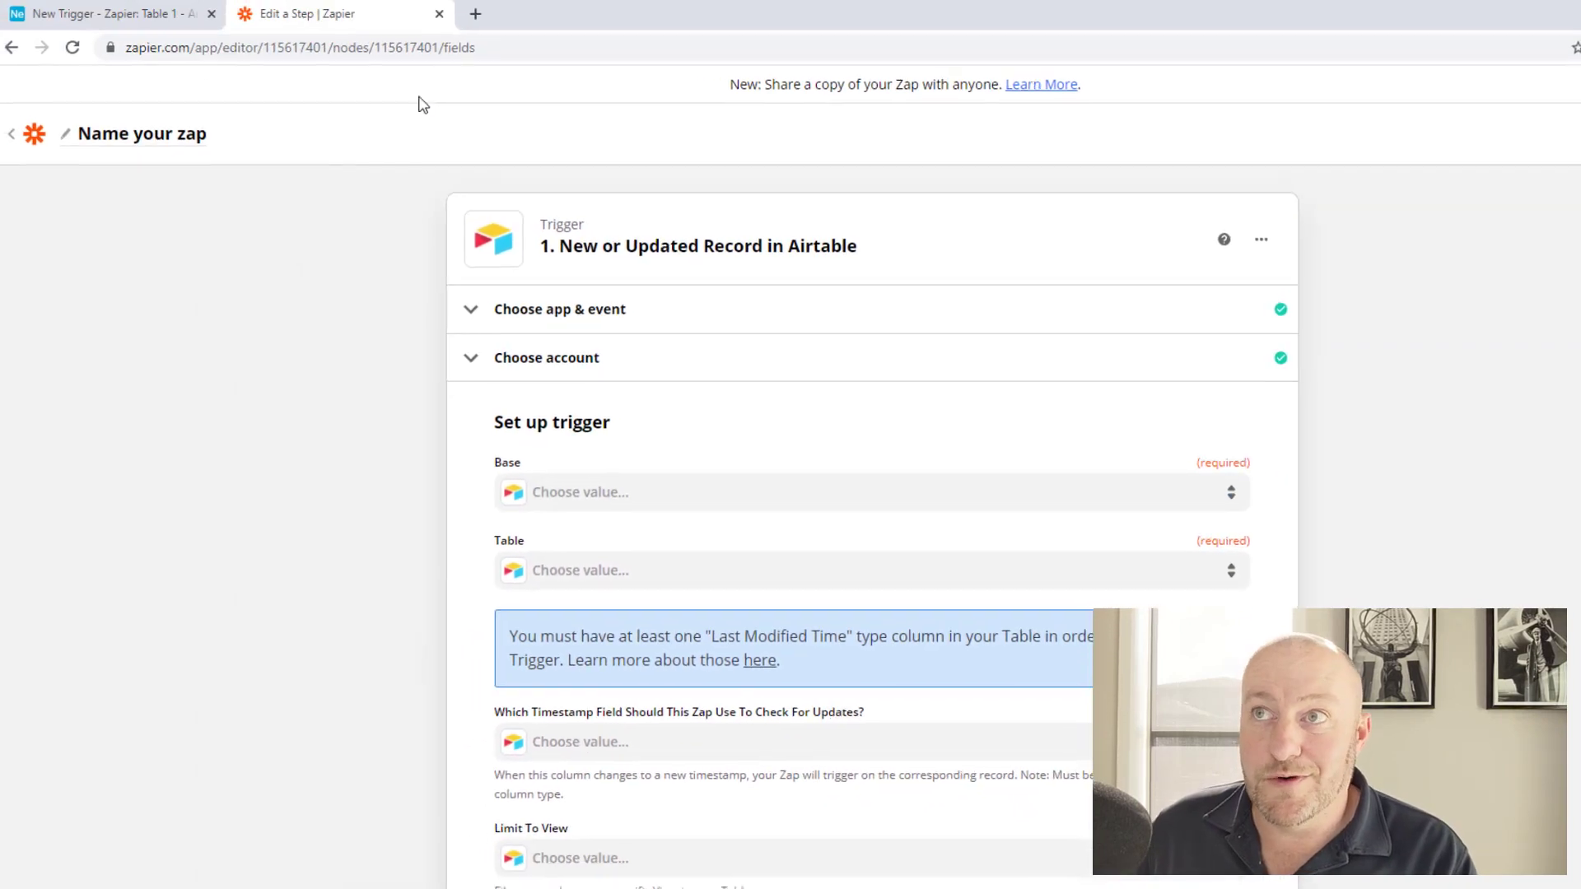
Copy the base name 'New Trigger - Zapier' from the Airtable tab.
click(111, 13)
click(870, 89)
key(ctrl+c)
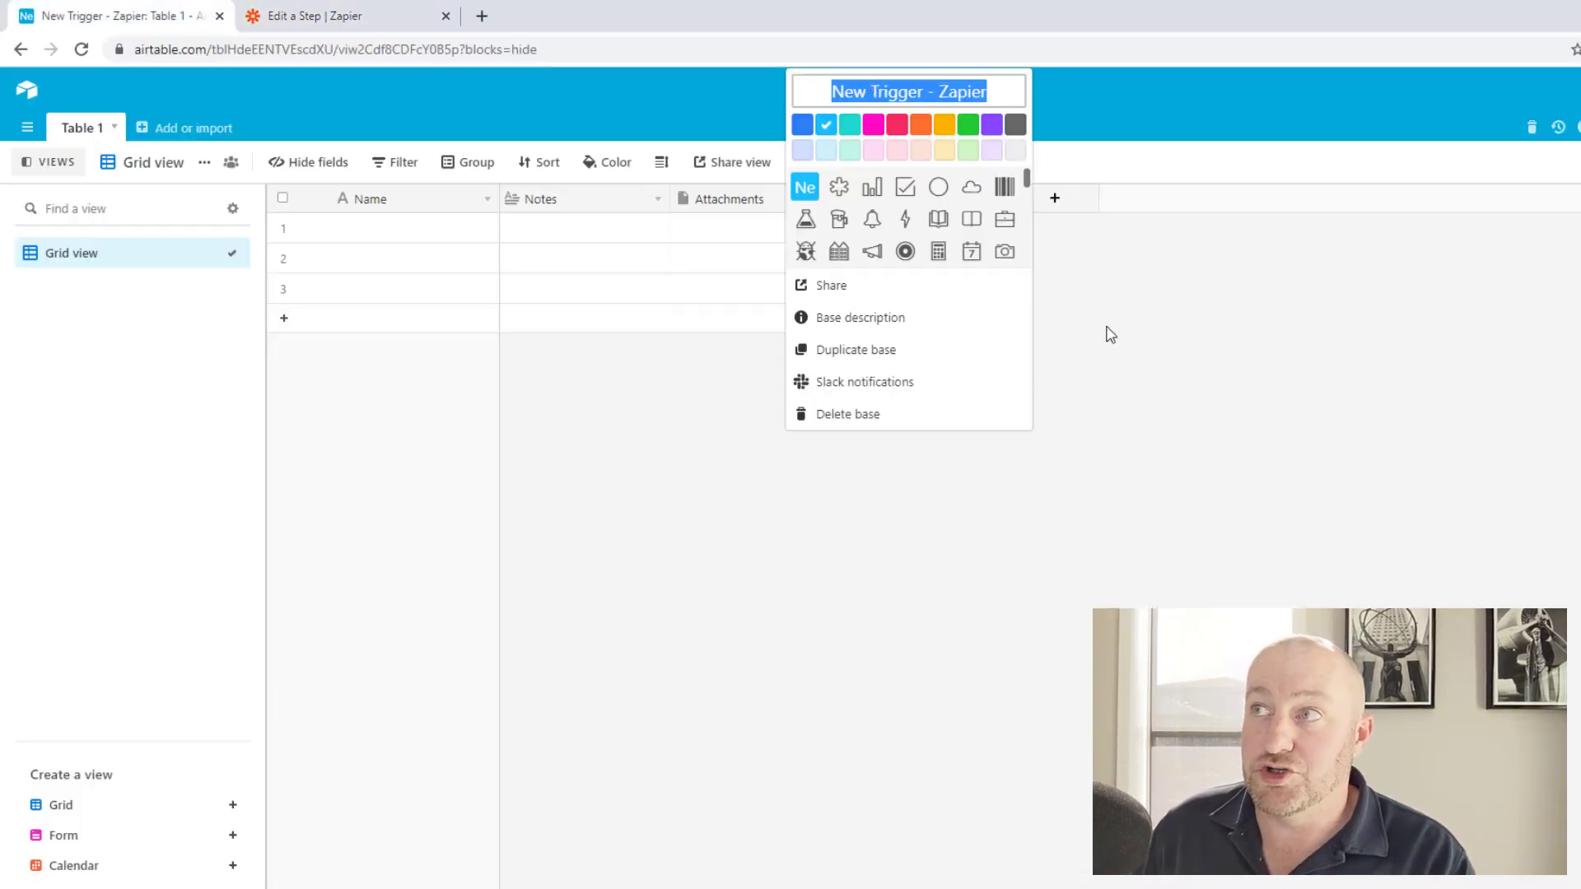
click(482, 380)
click(329, 15)
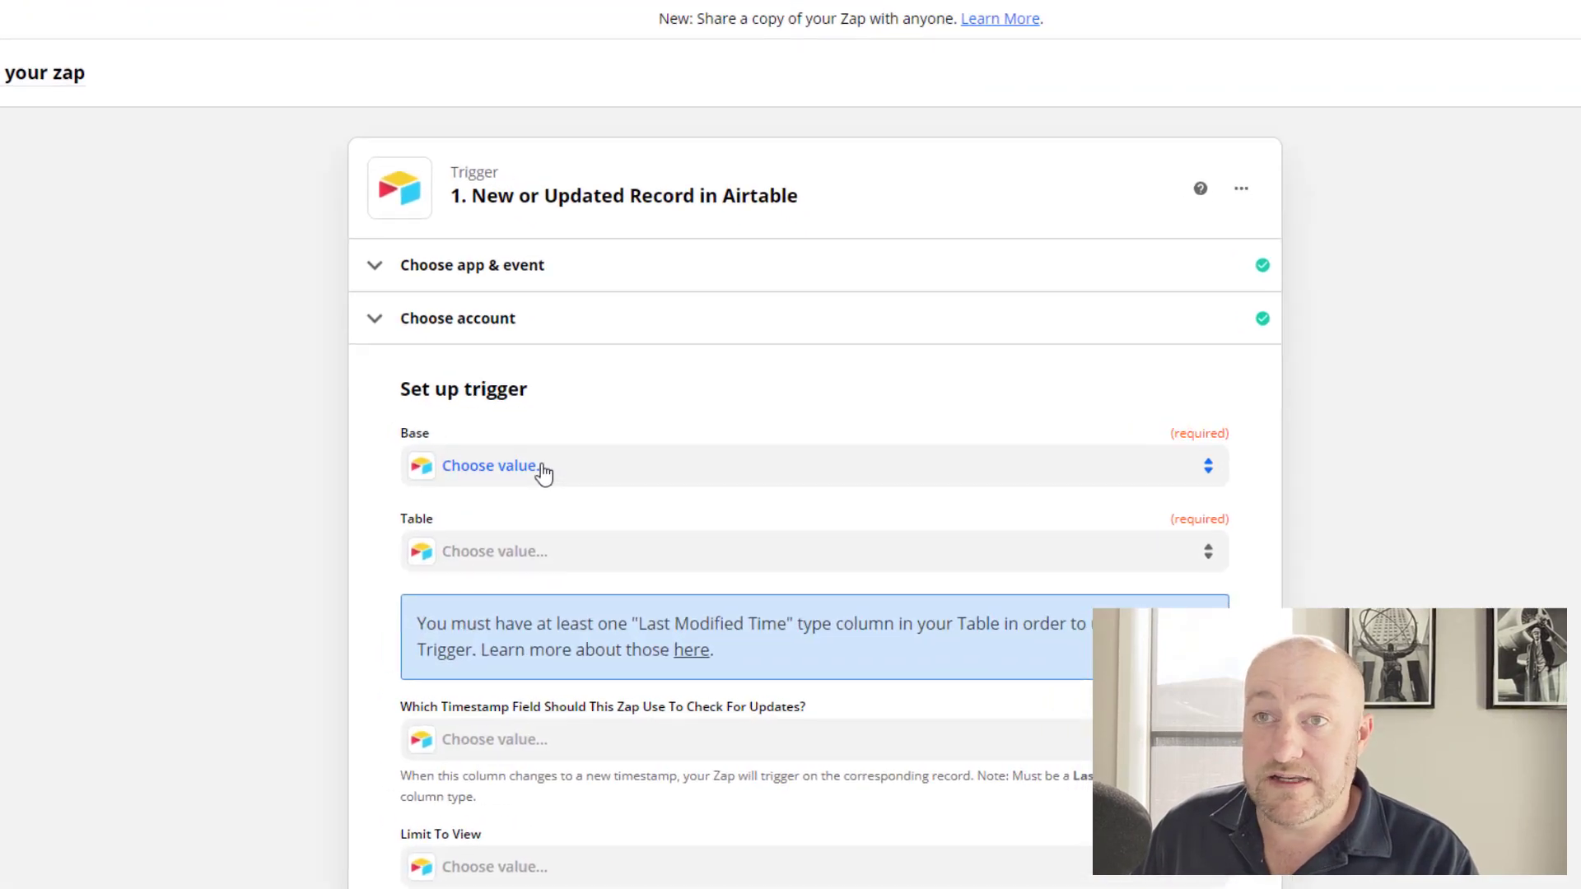
Set the trigger's base to New Trigger - Zapier and its table to Table 1.
click(631, 496)
key(ctrl+v)
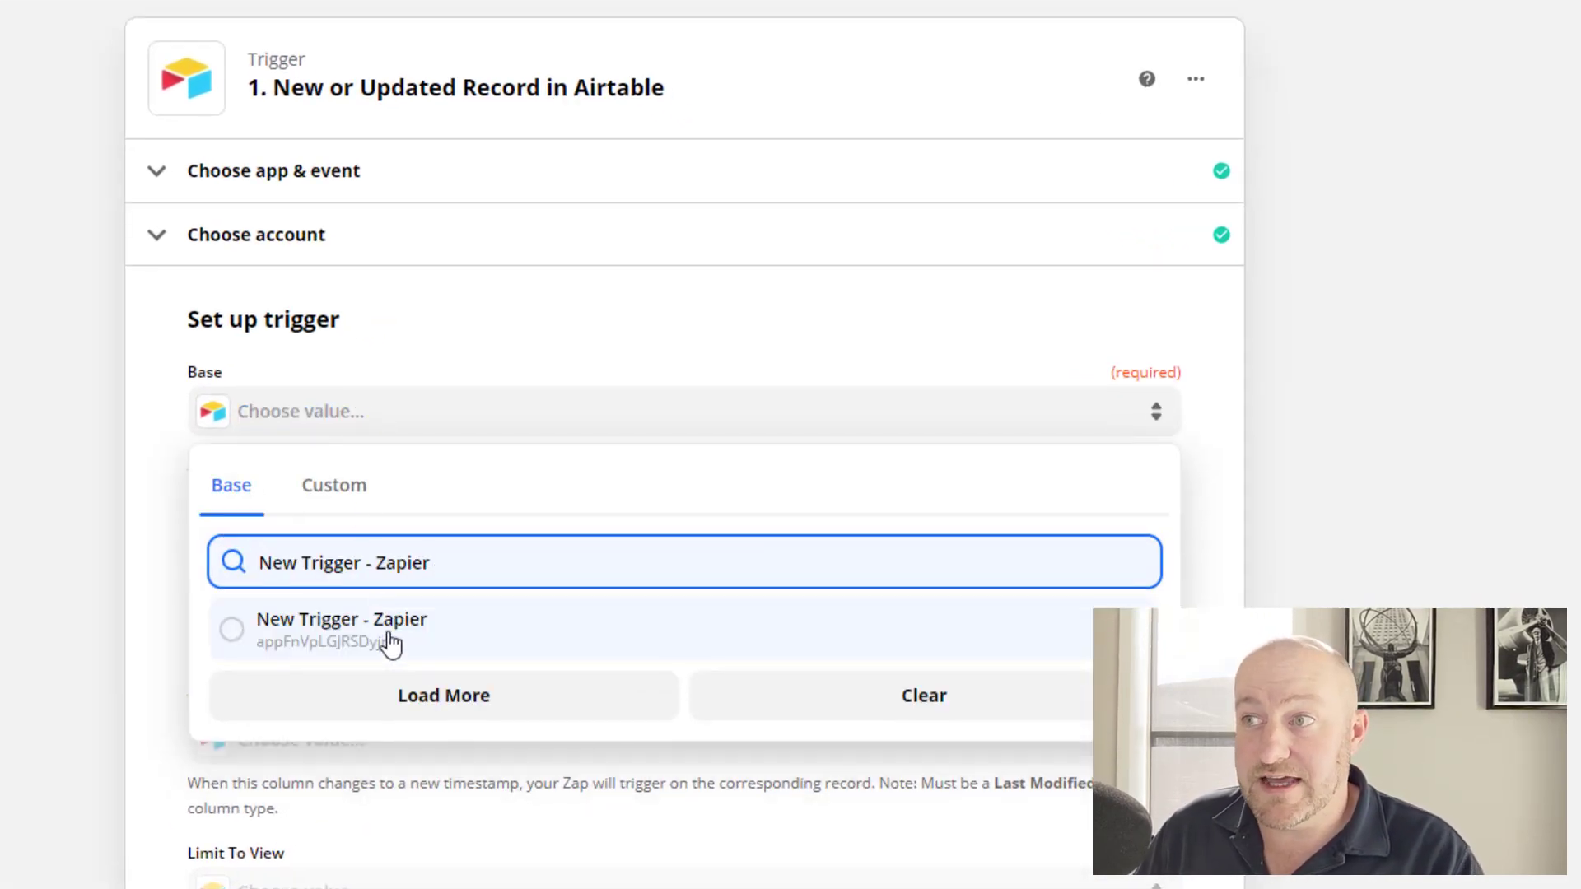
click(329, 647)
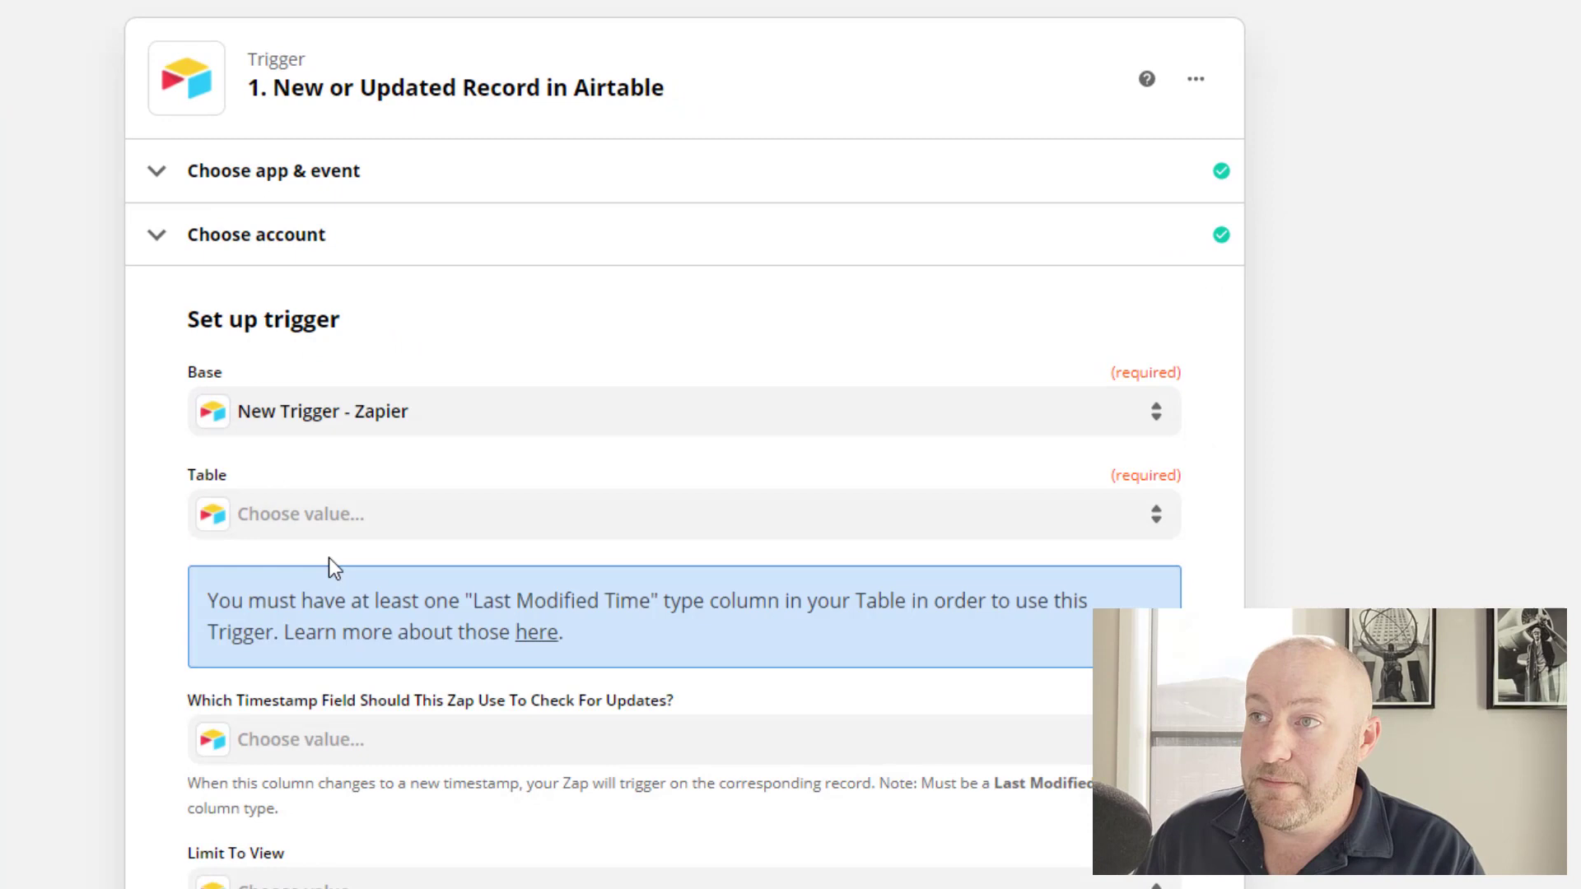
click(342, 521)
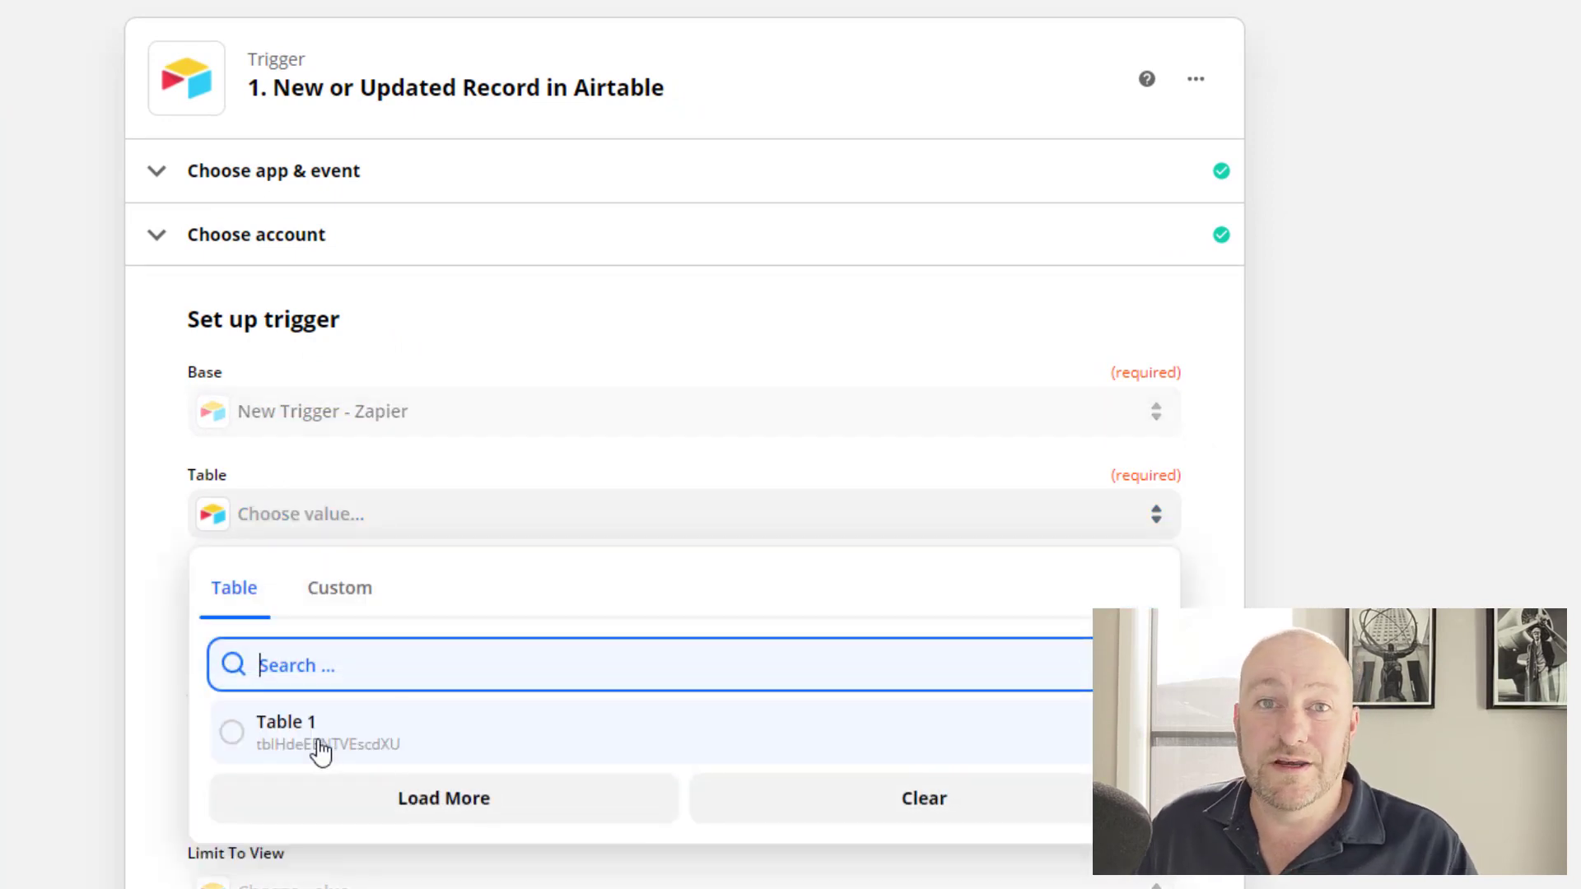
click(320, 752)
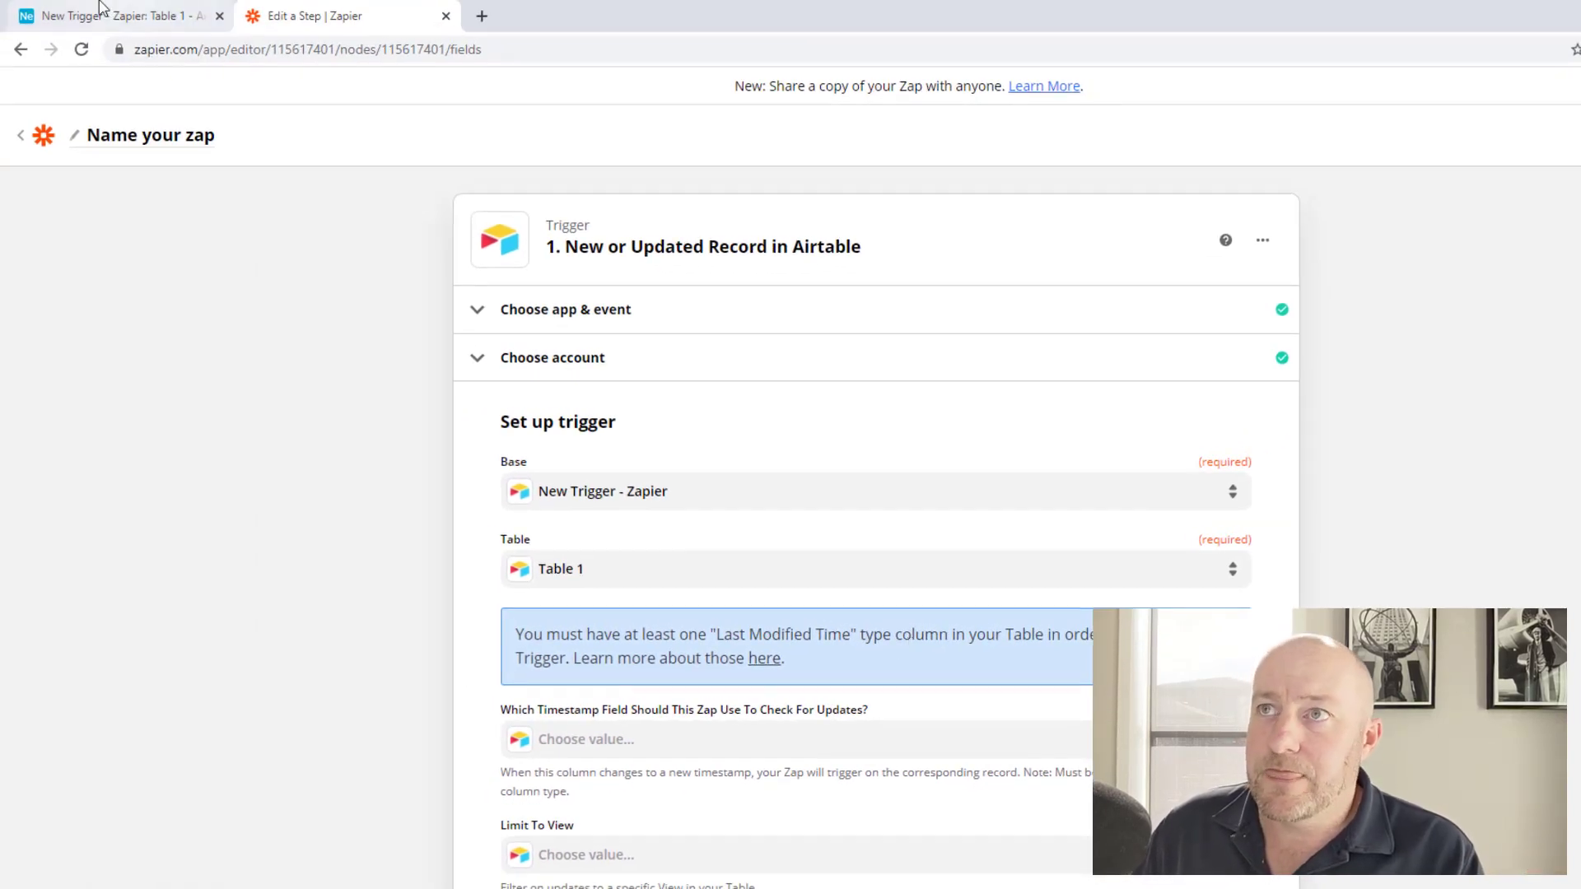
Delete the Notes and Attachments fields from Airtable's Table 1.
click(99, 12)
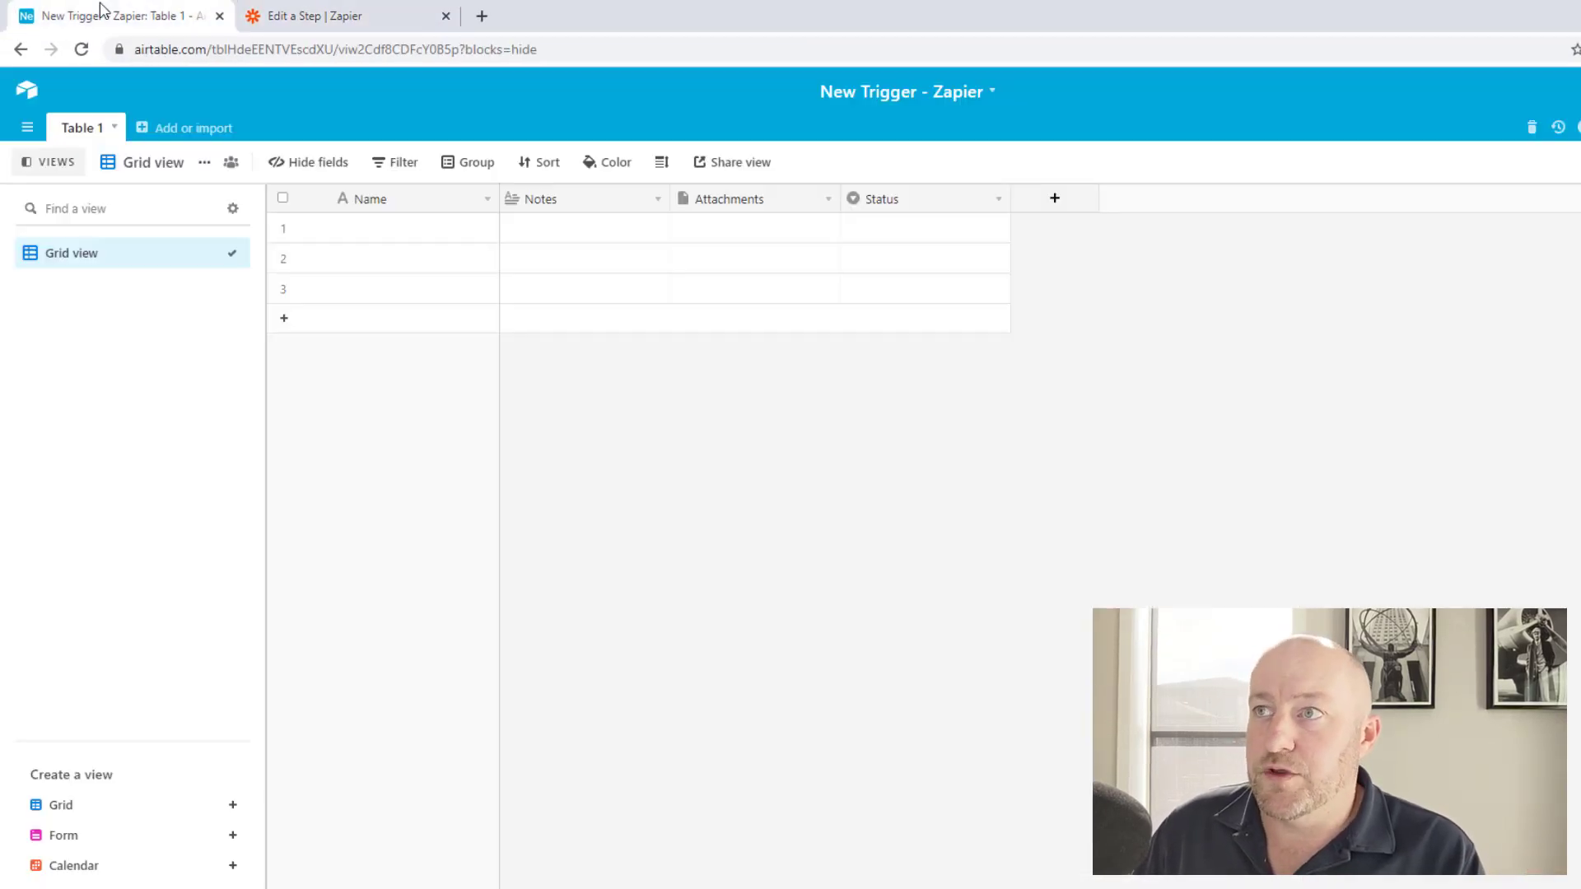
right_click(556, 205)
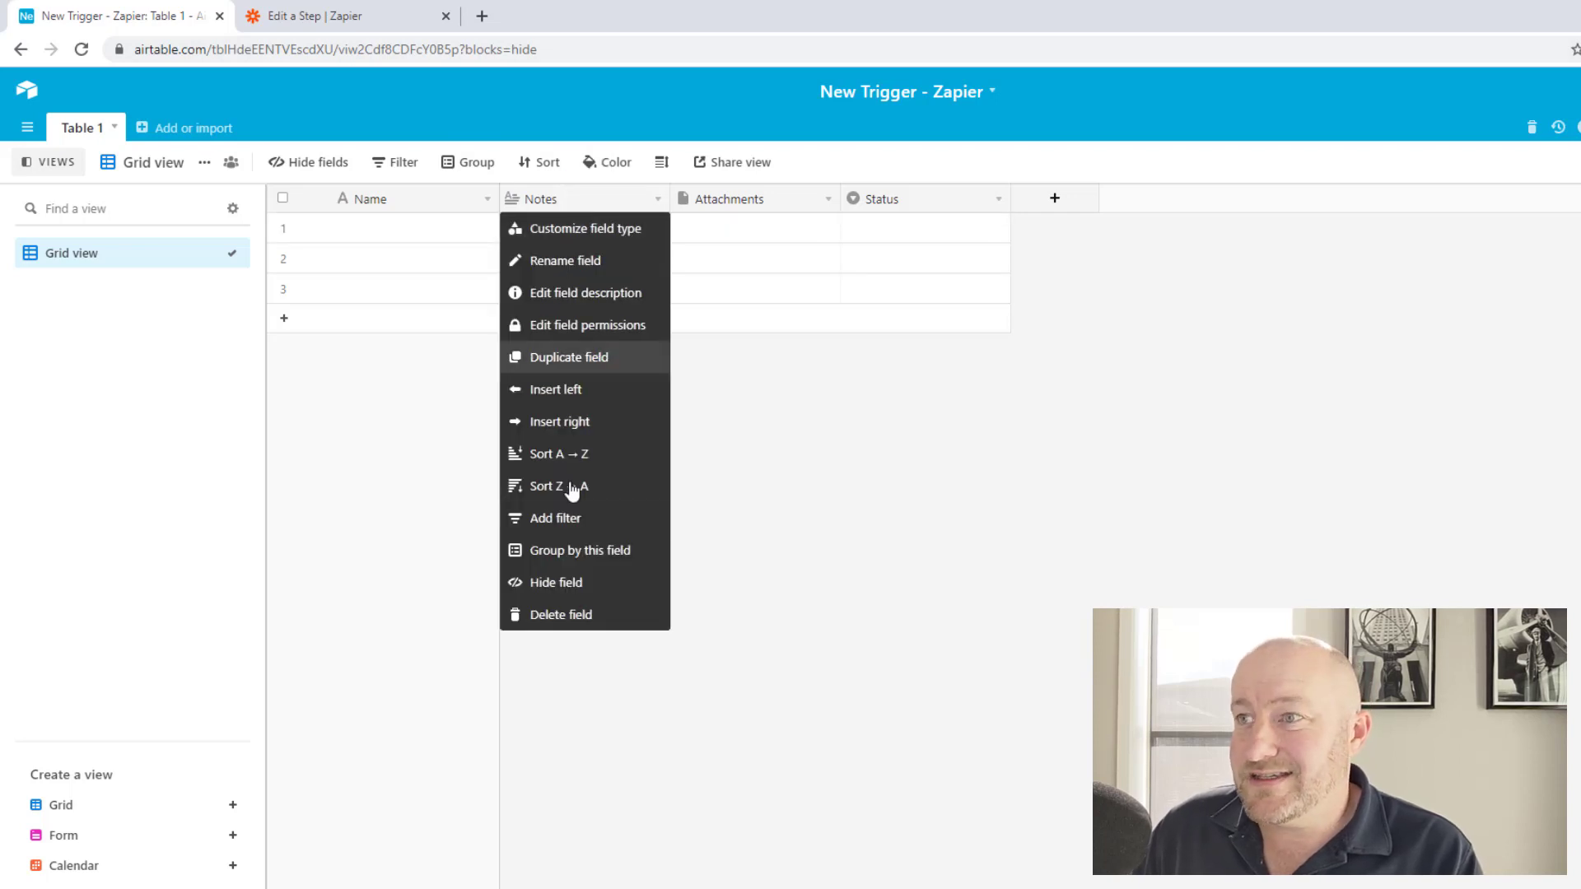
click(575, 617)
right_click(586, 209)
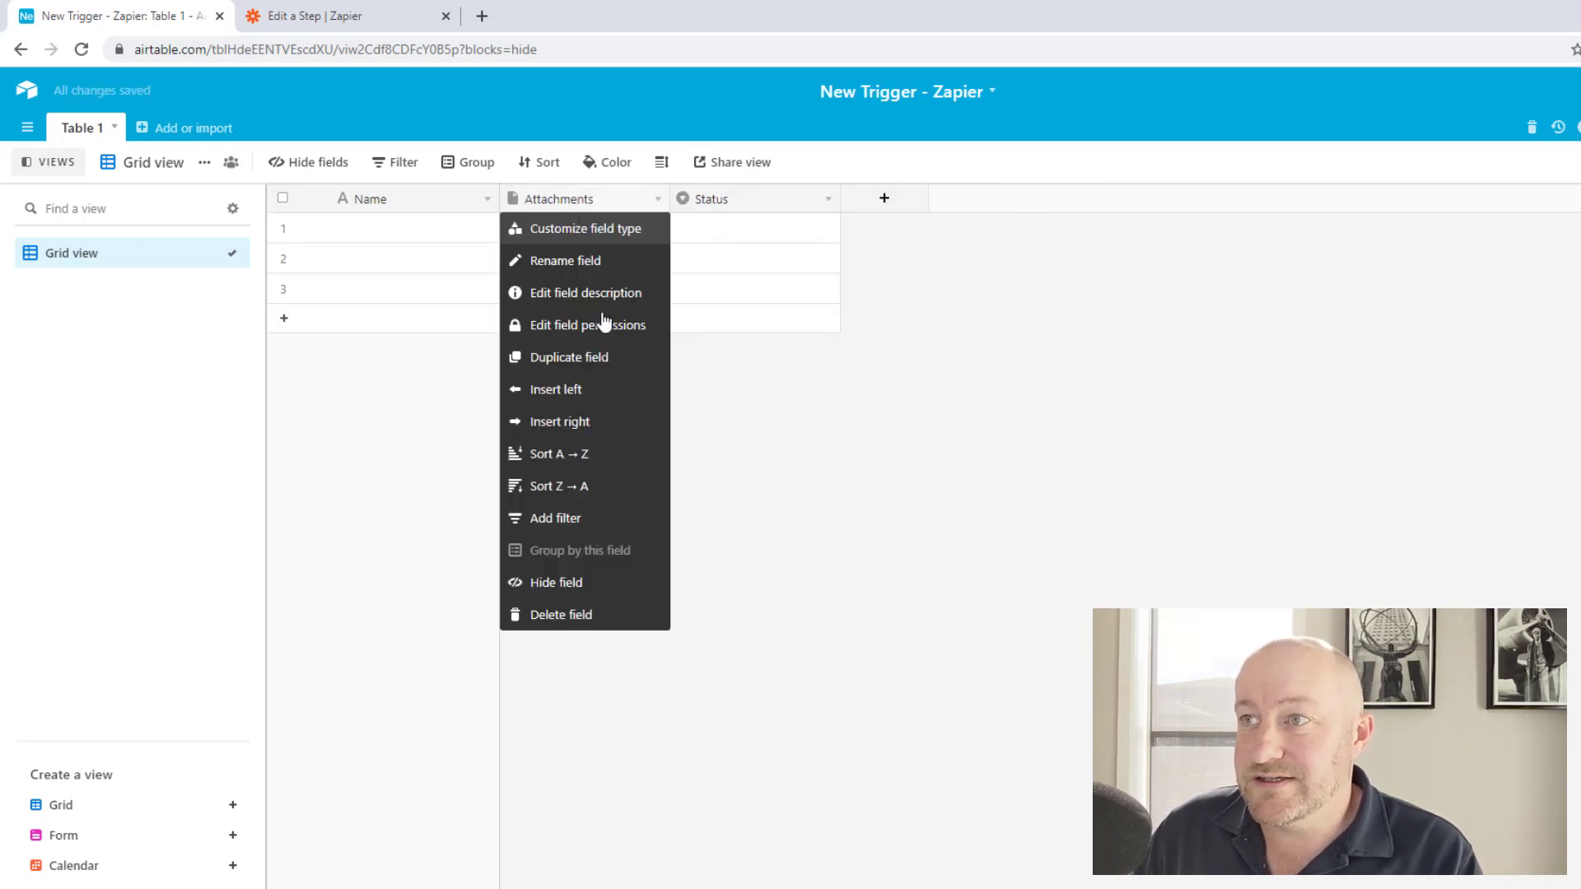
click(578, 616)
Add a 'Last Mod' Last modified time field that tracks only the Status field.
click(713, 198)
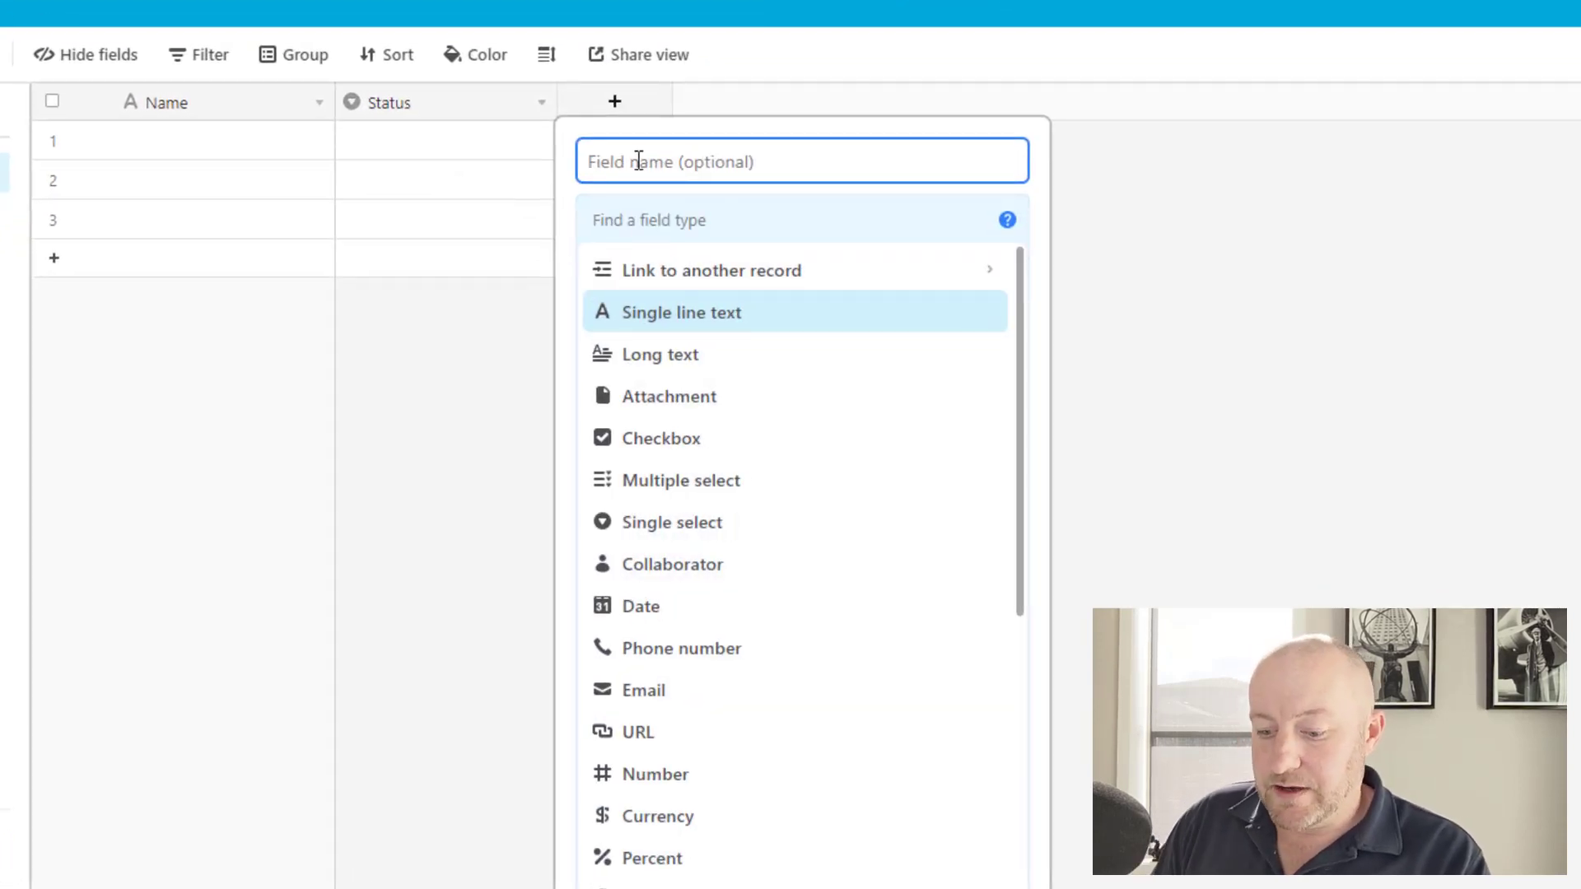
text(Last Mod)
key(Tab)
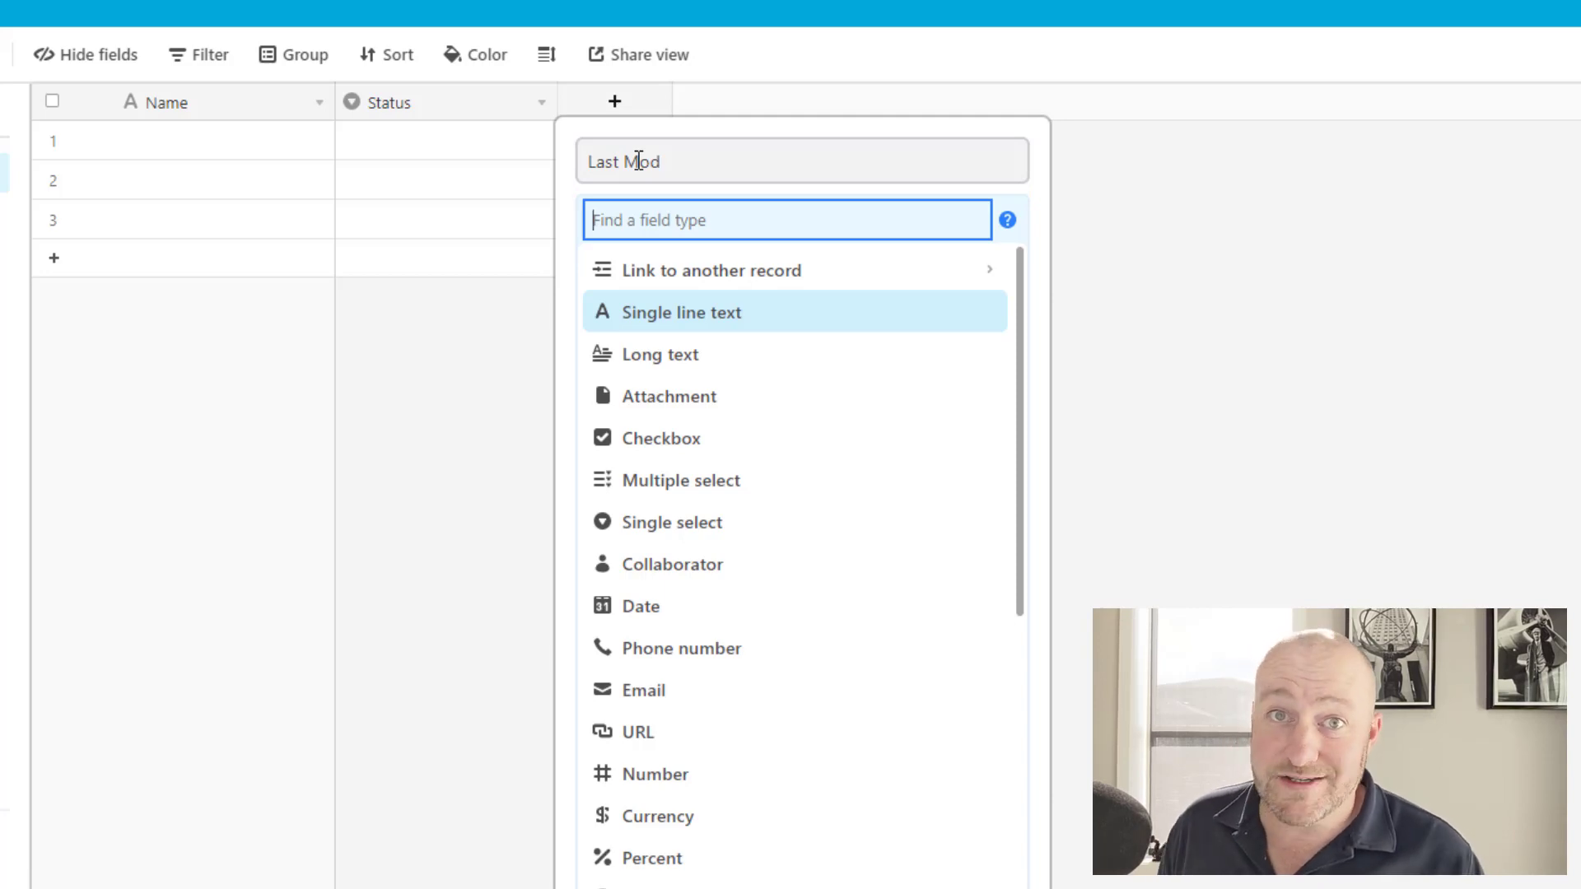
text(last)
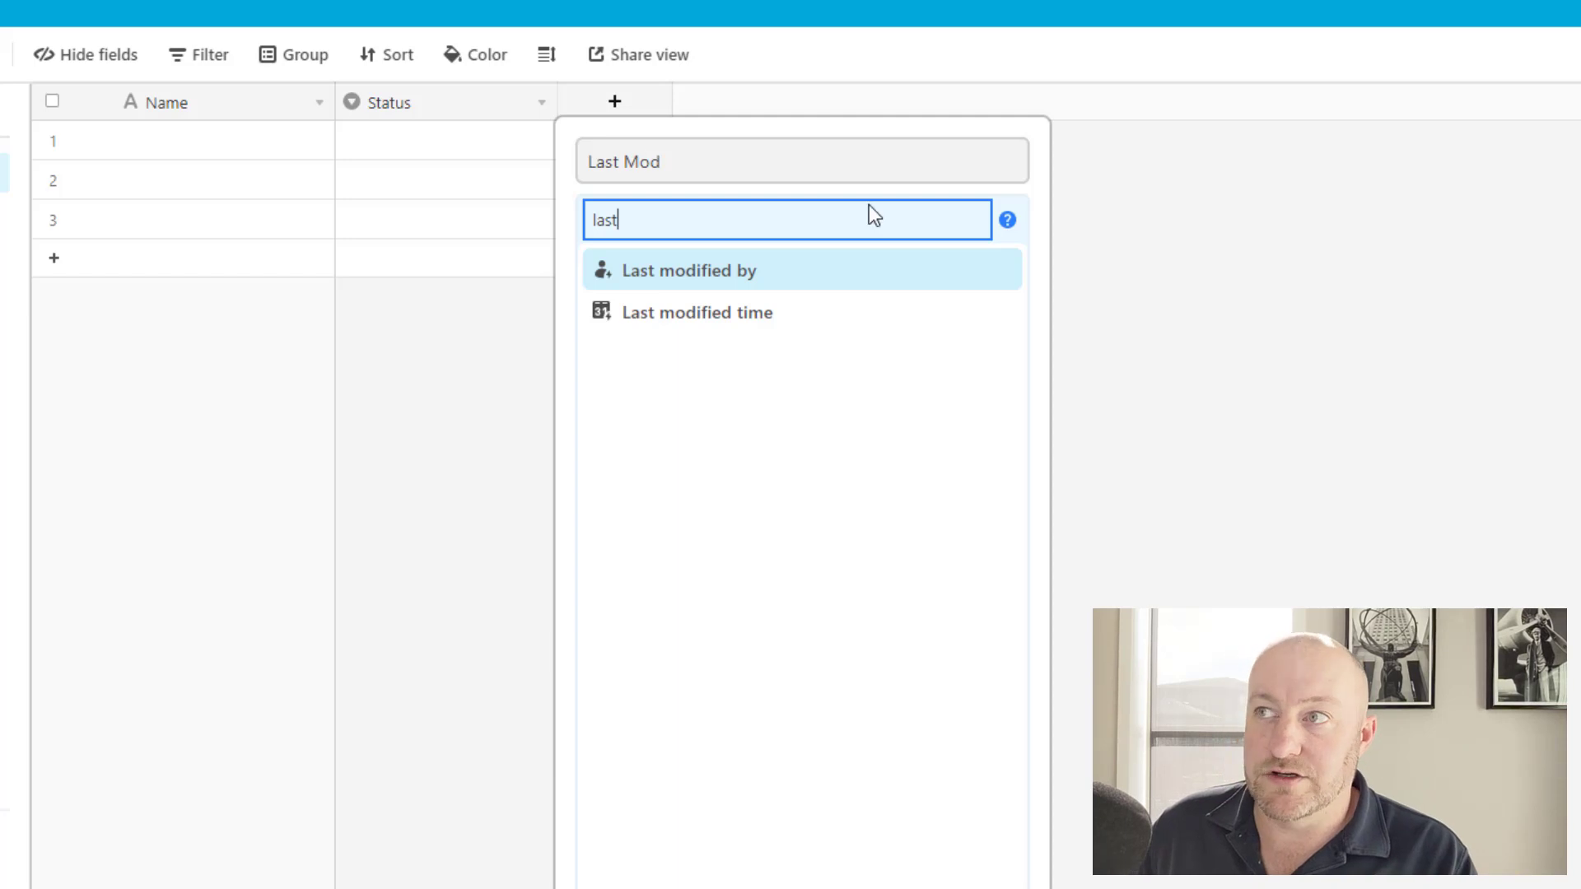
click(685, 321)
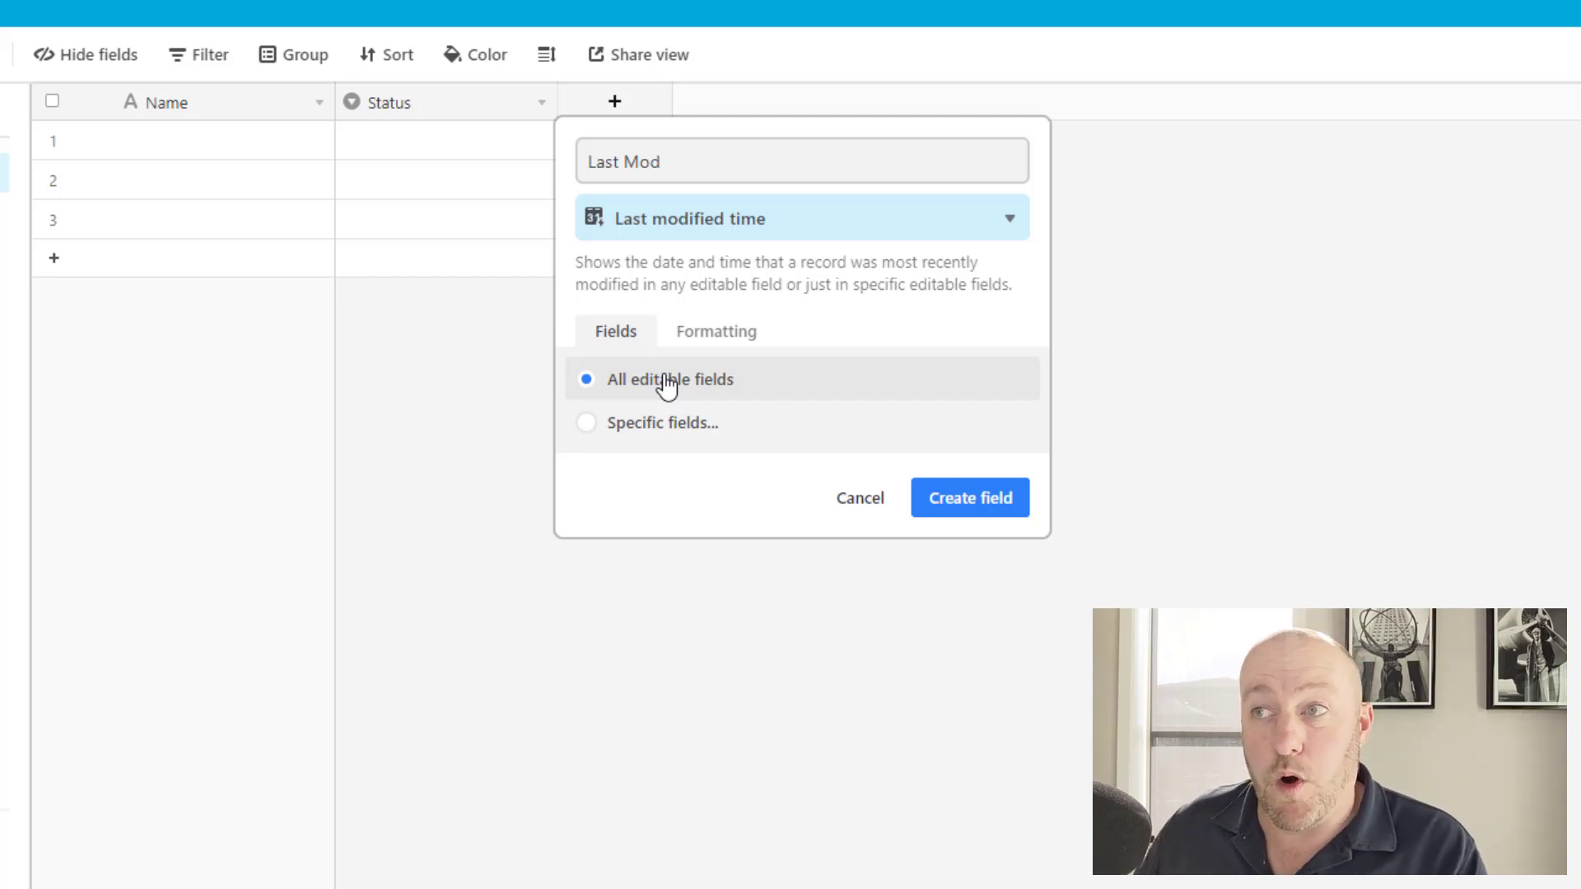
click(669, 420)
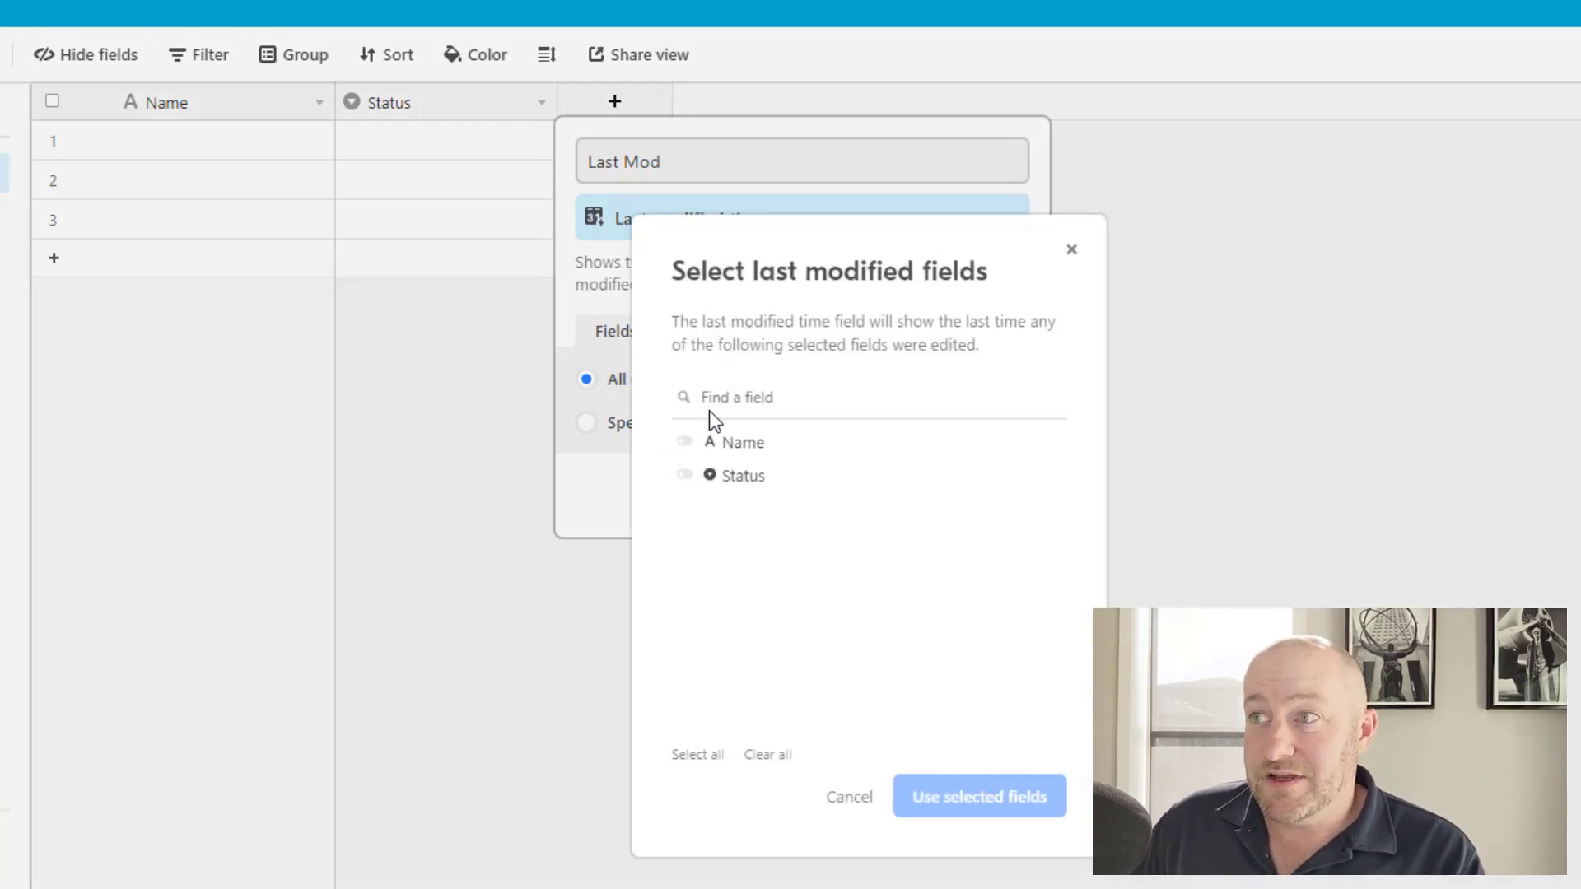
click(700, 476)
click(960, 811)
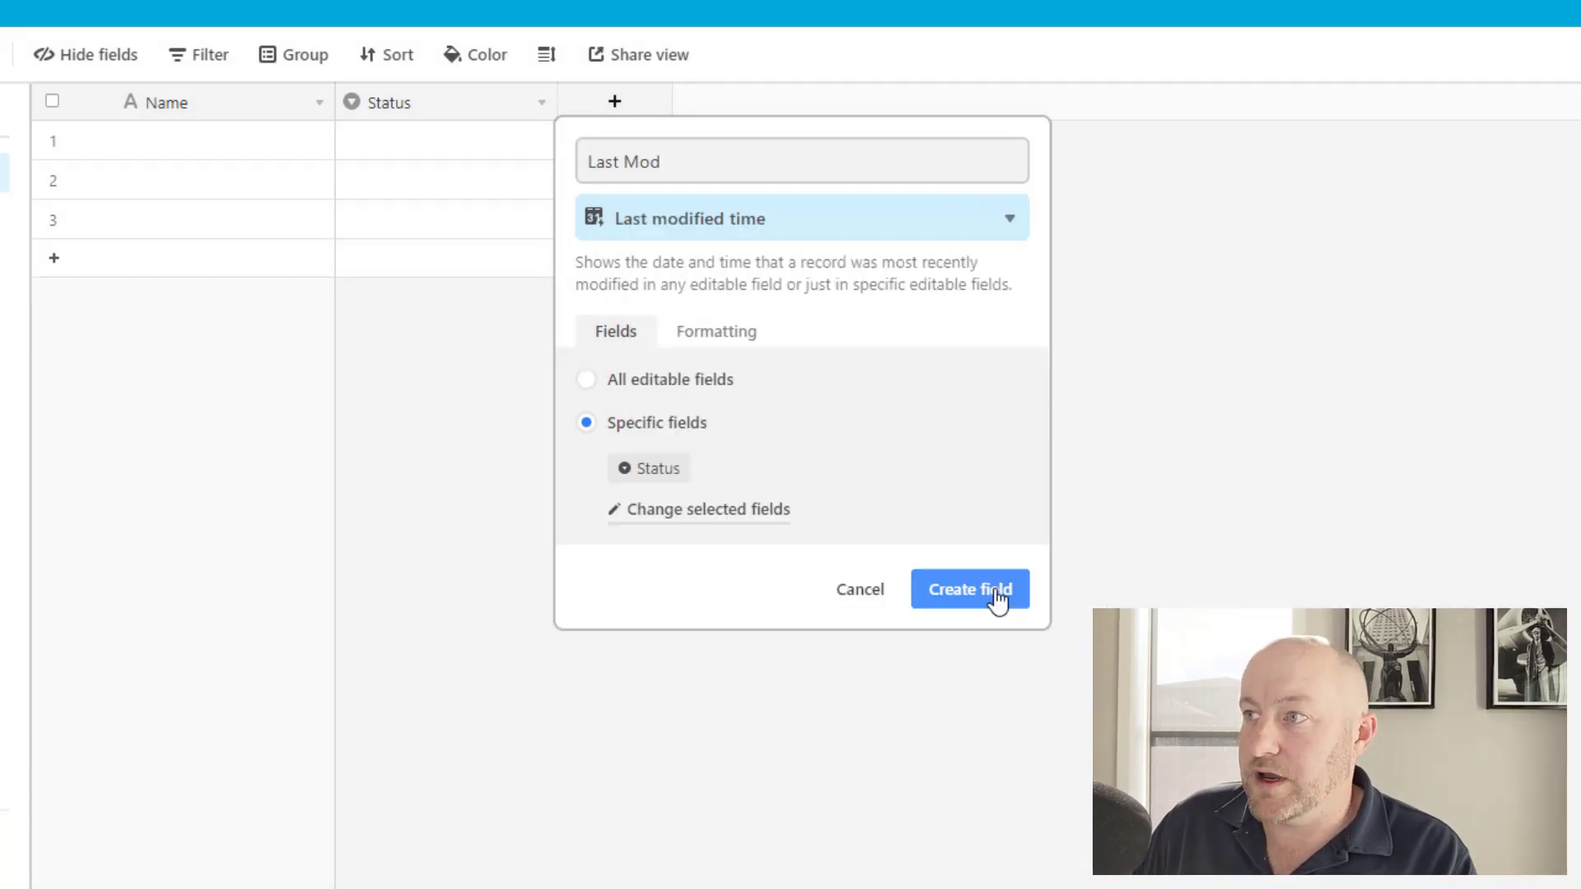
click(998, 599)
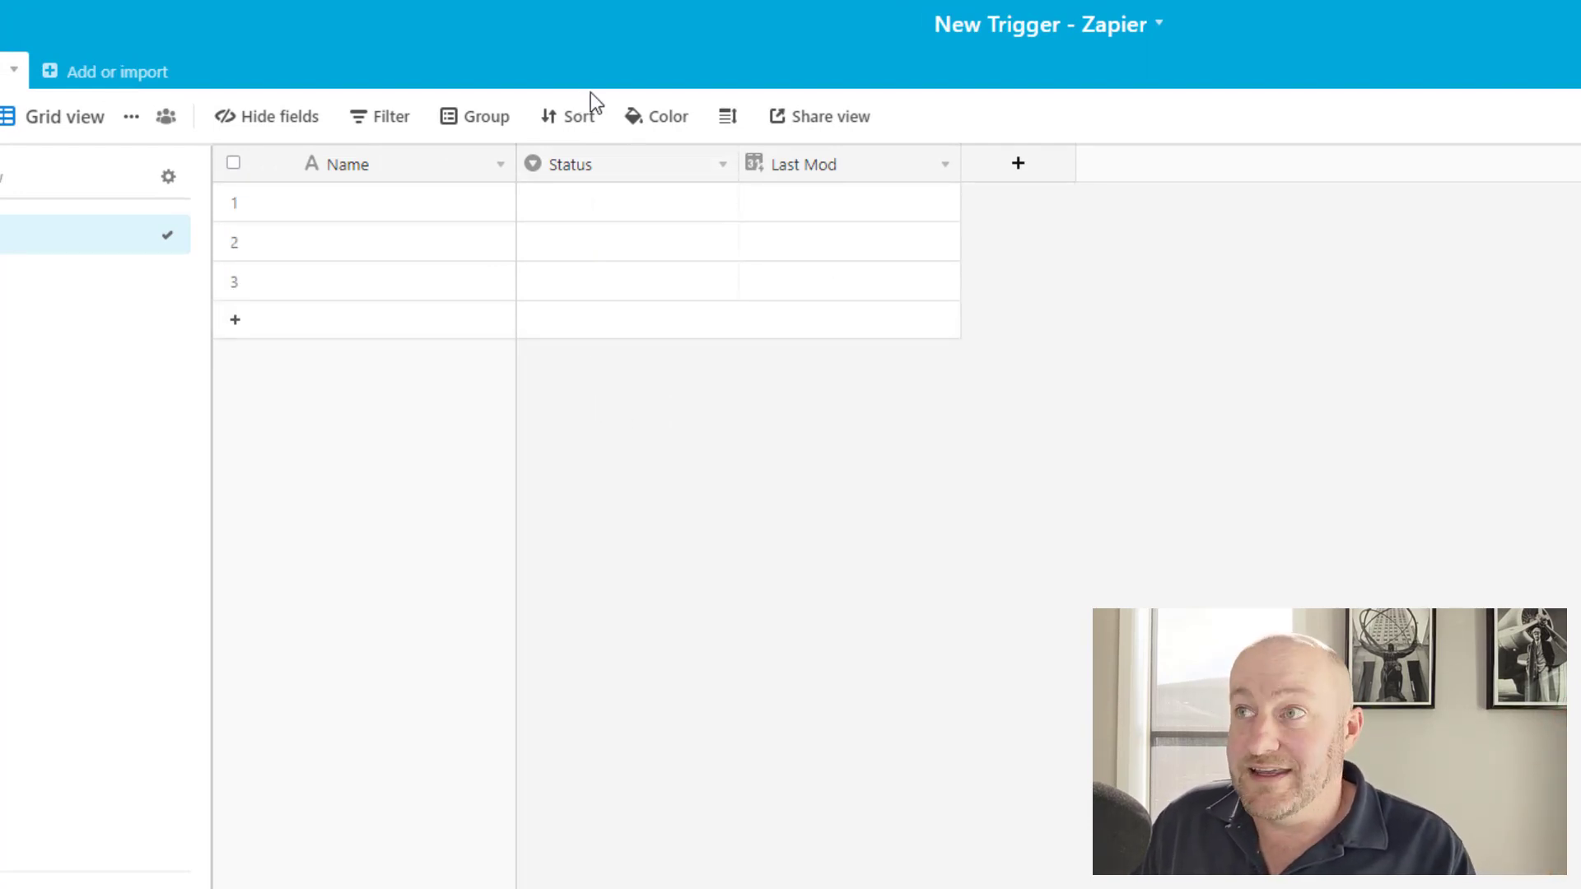
Set row 1's Status to Todo and narrow the Last Mod column slightly.
click(851, 206)
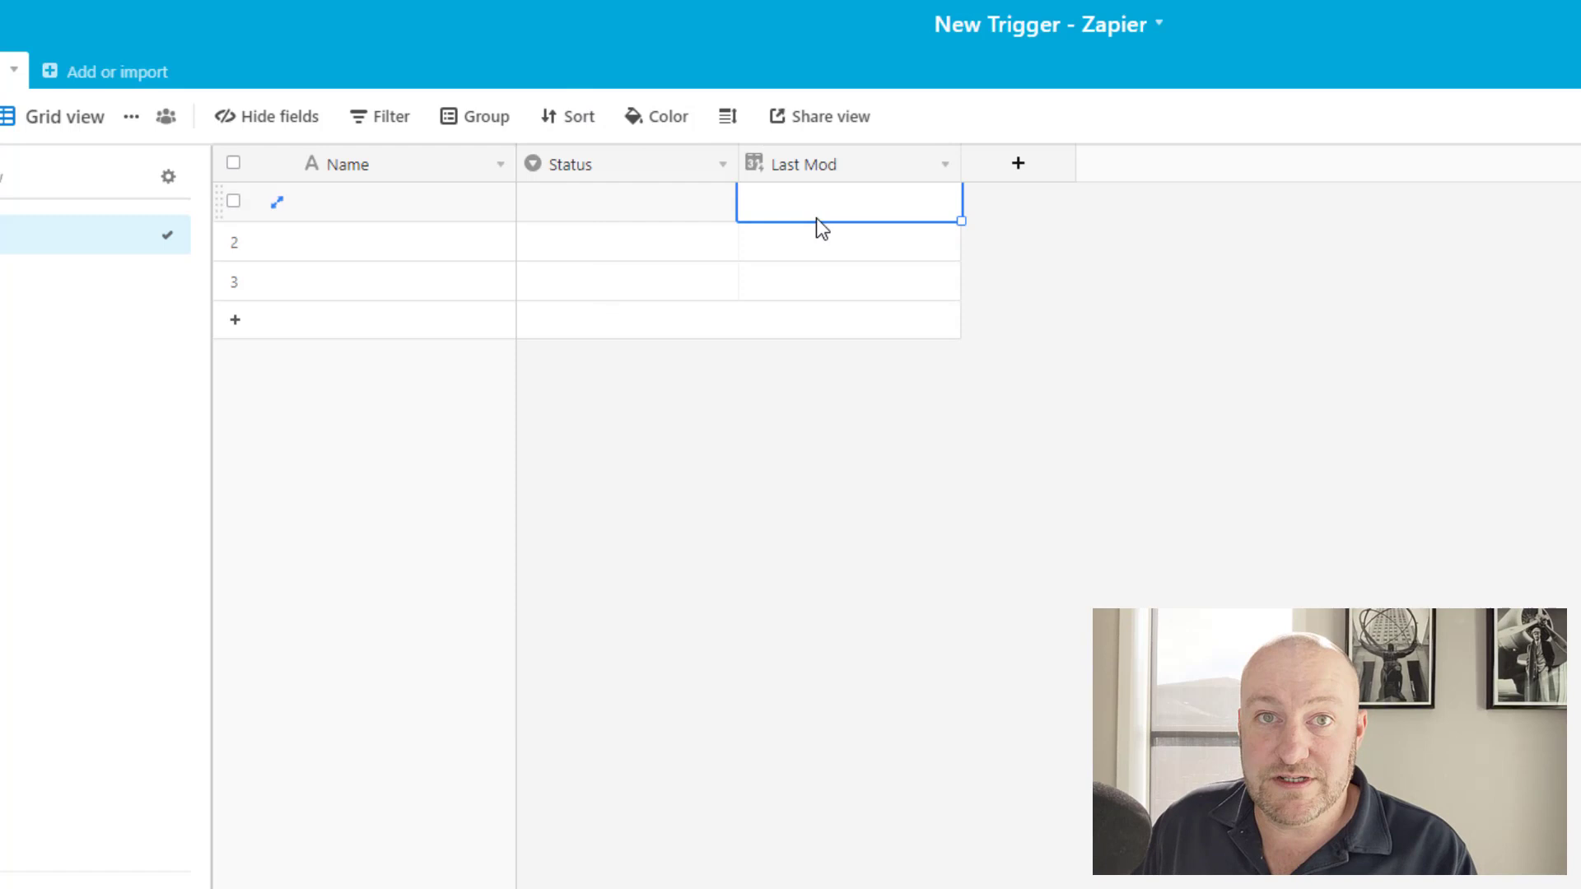
click(585, 202)
click(586, 202)
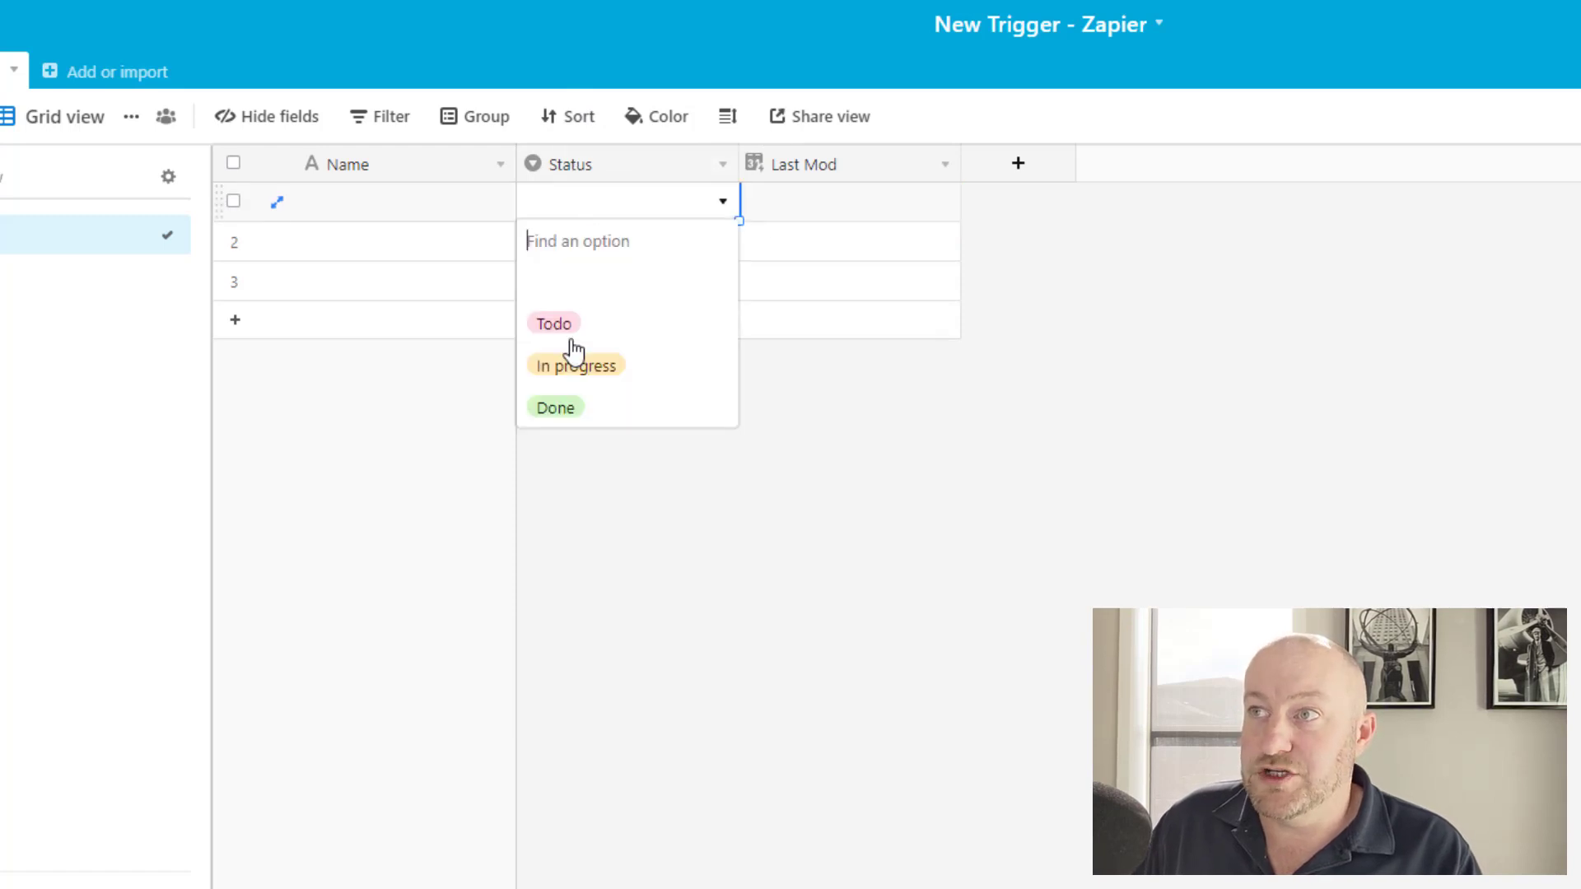
click(554, 333)
click(635, 387)
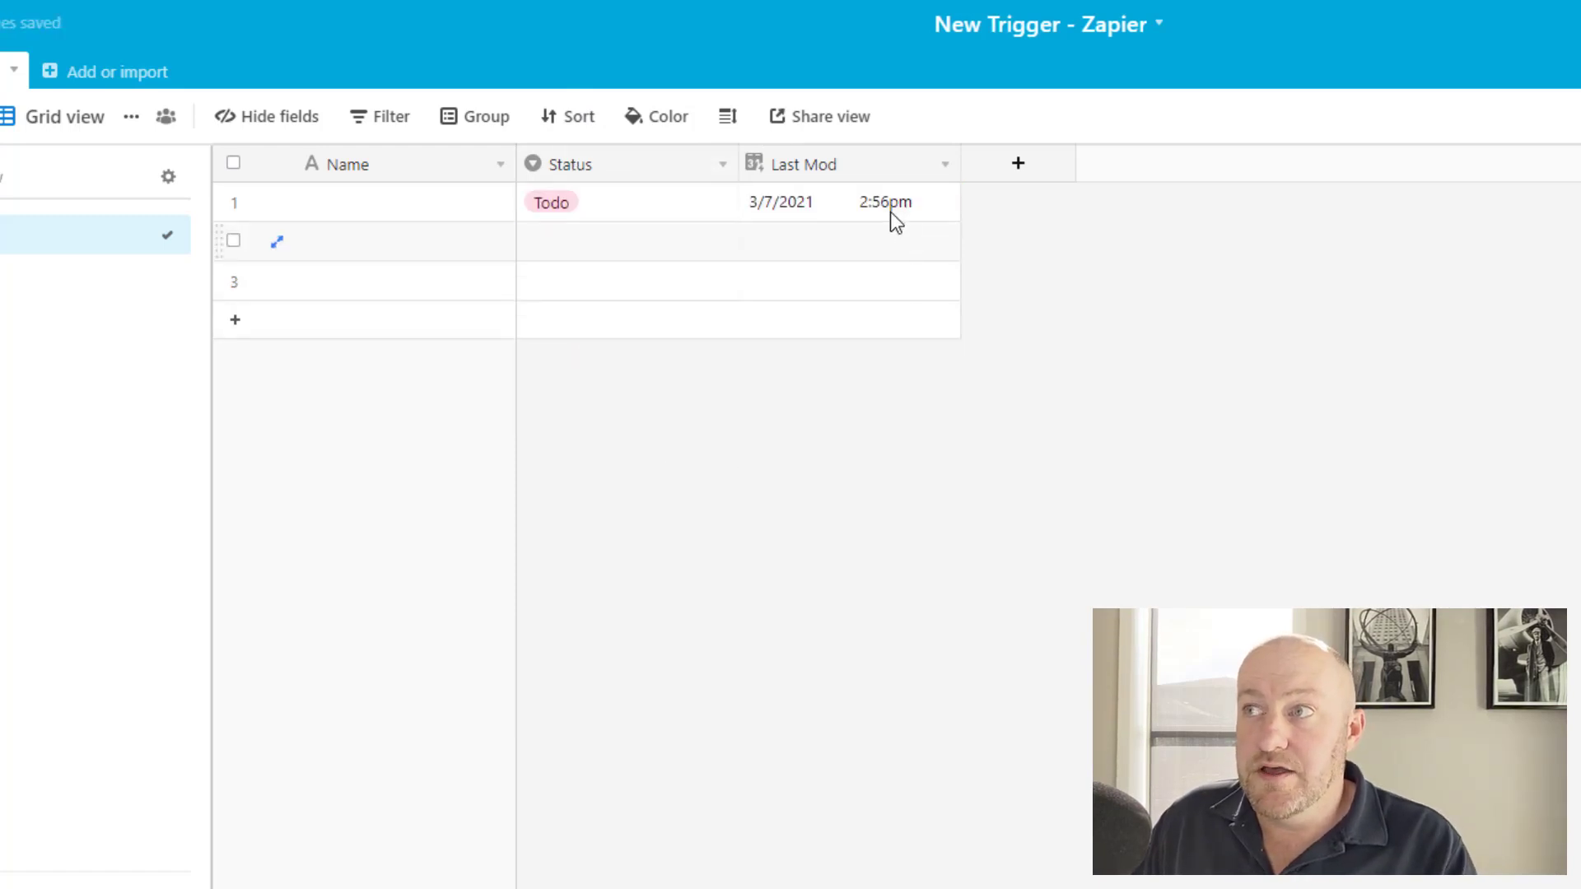
click(850, 206)
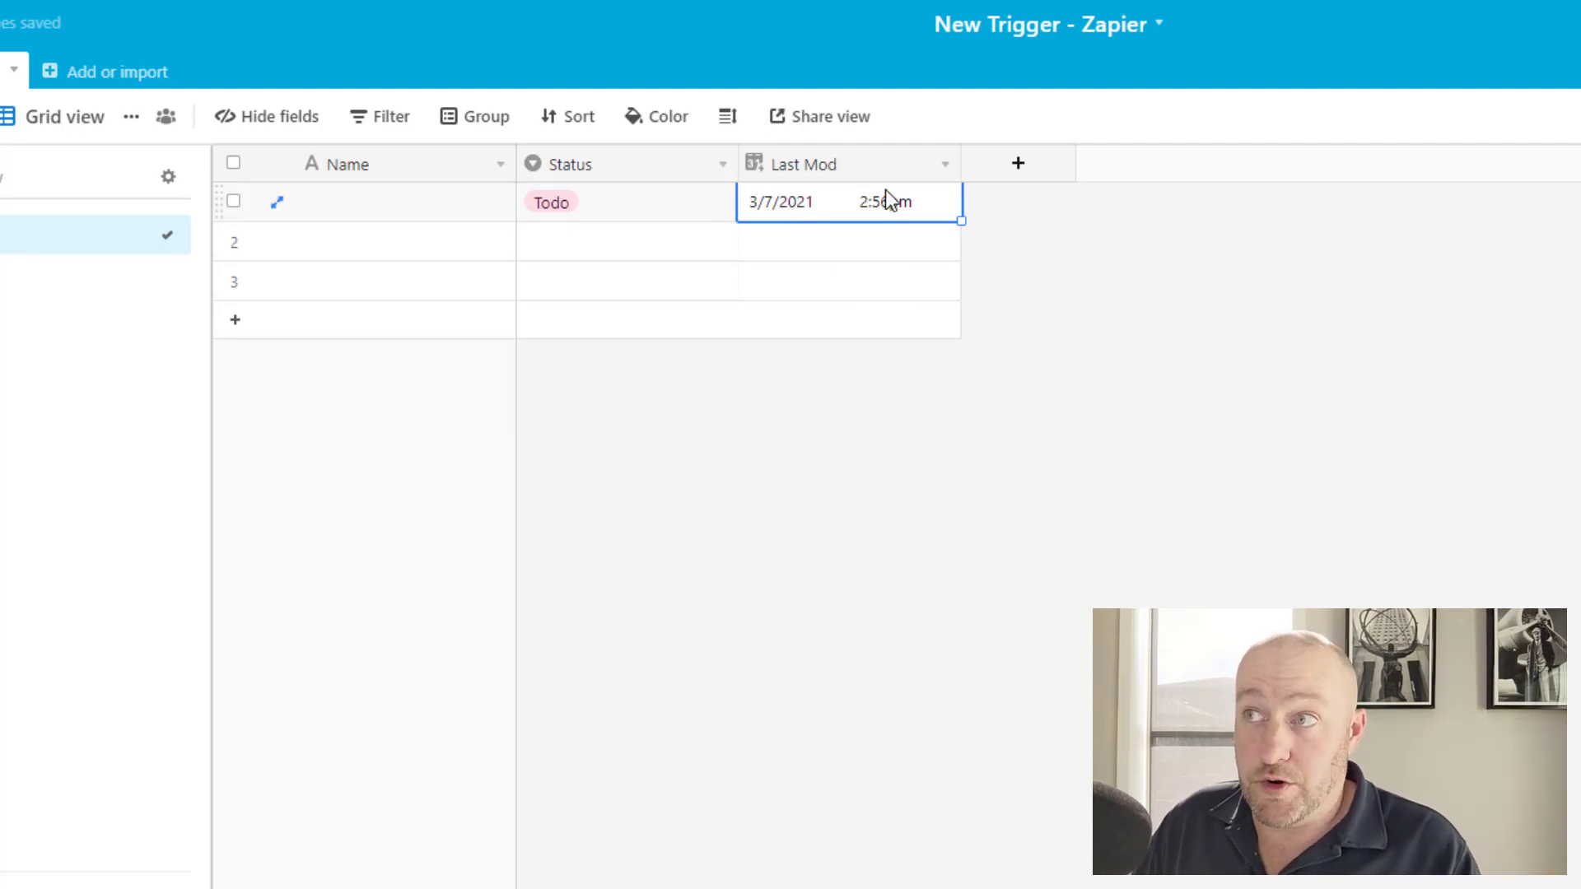
drag(958, 165, 945, 165)
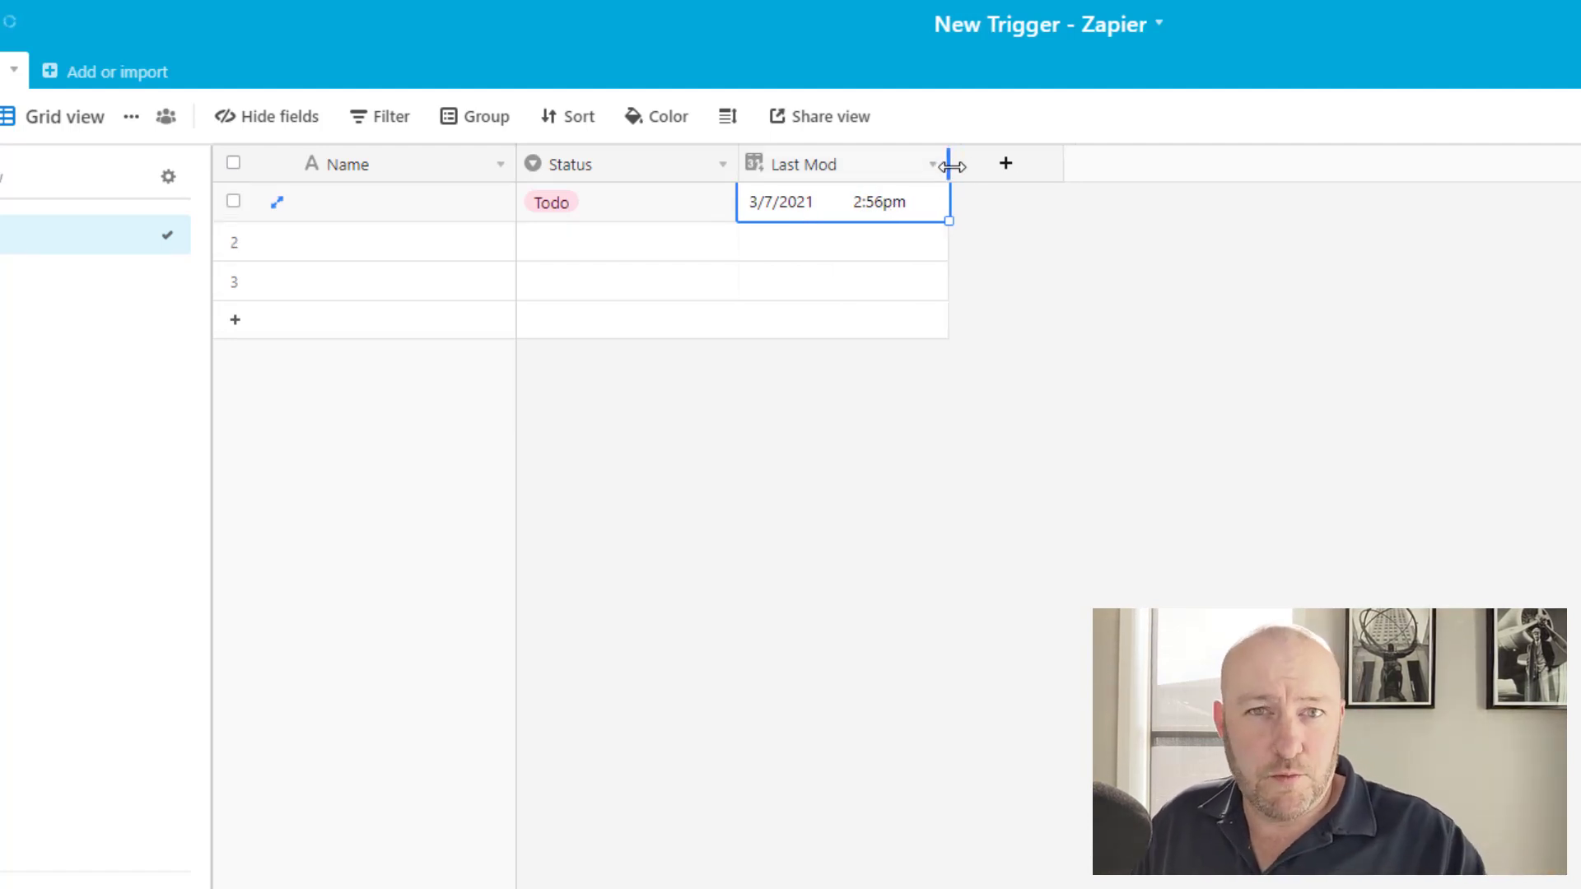
Review row 1's Status options and Last Mod timestamp, keeping the status at Todo.
click(690, 207)
click(690, 207)
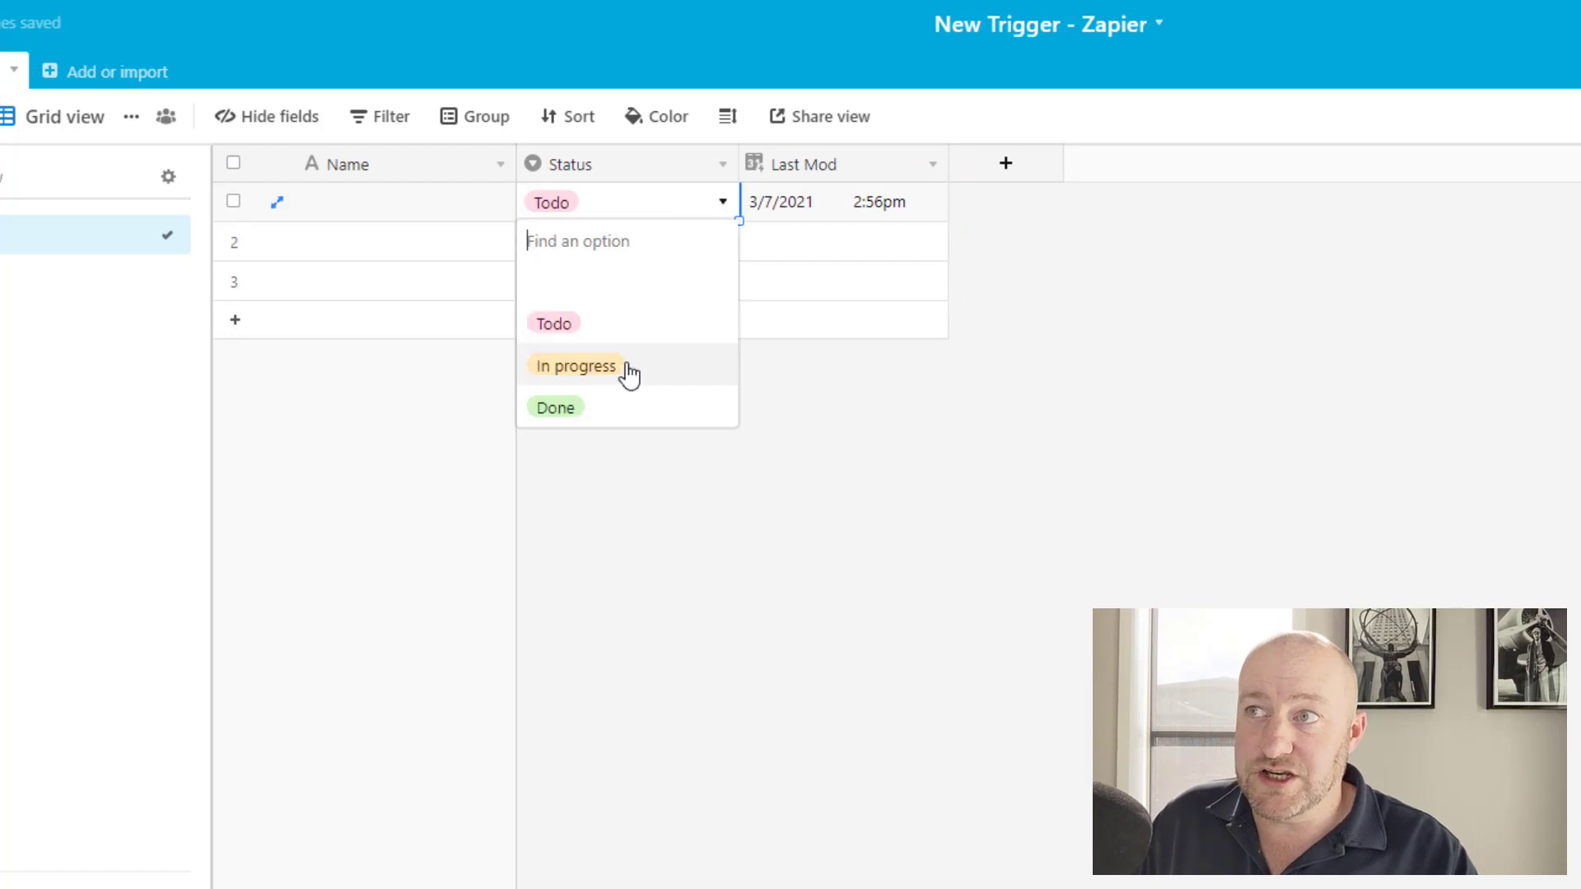
click(953, 462)
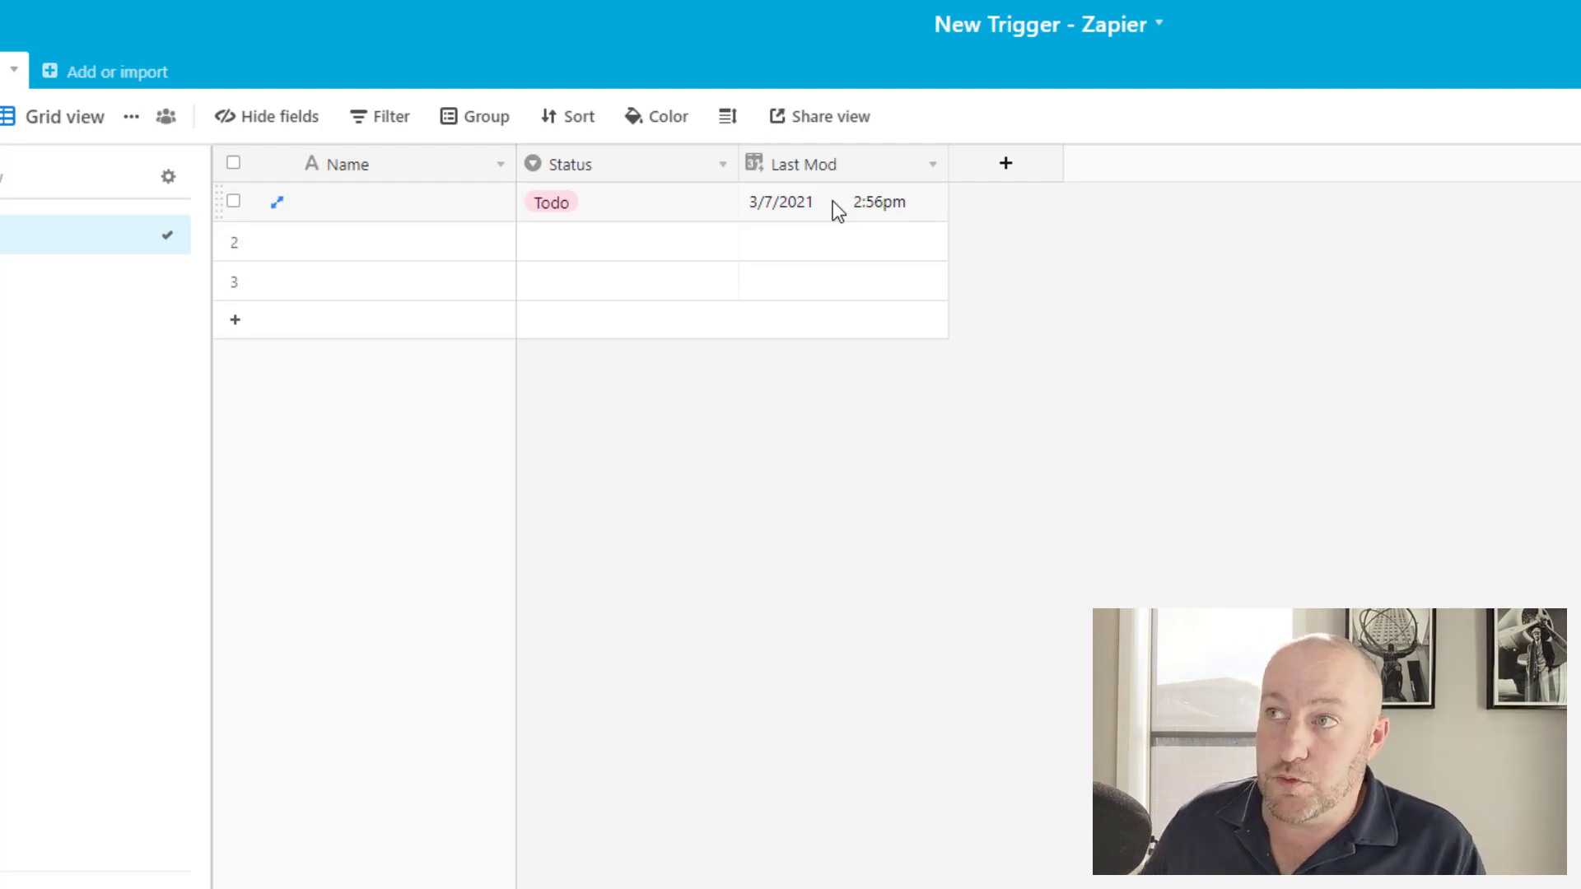
click(833, 201)
click(607, 215)
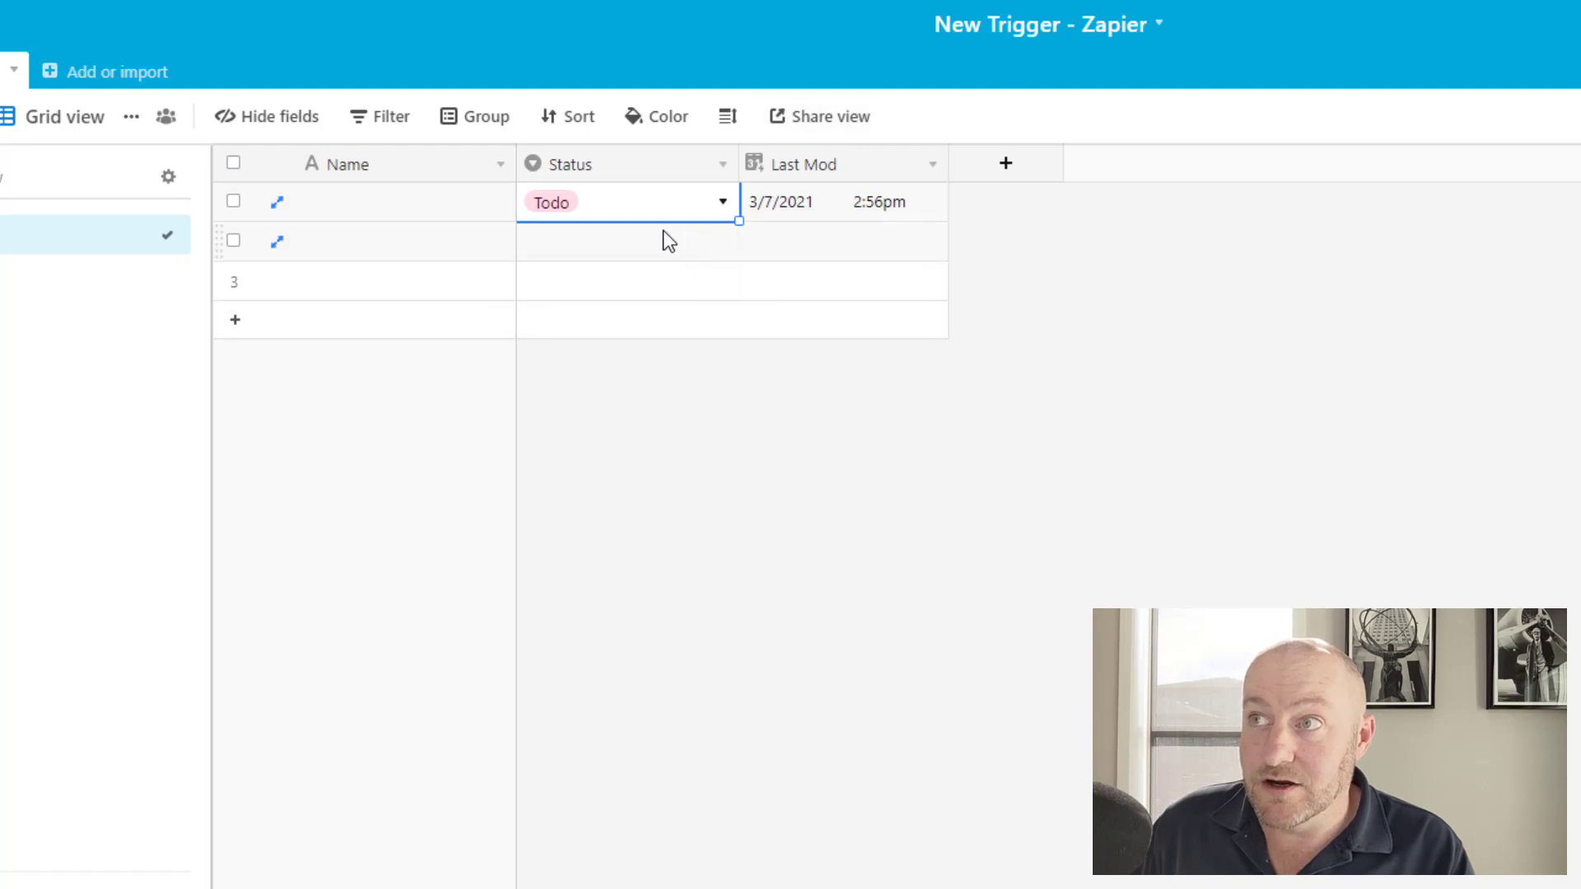
click(624, 212)
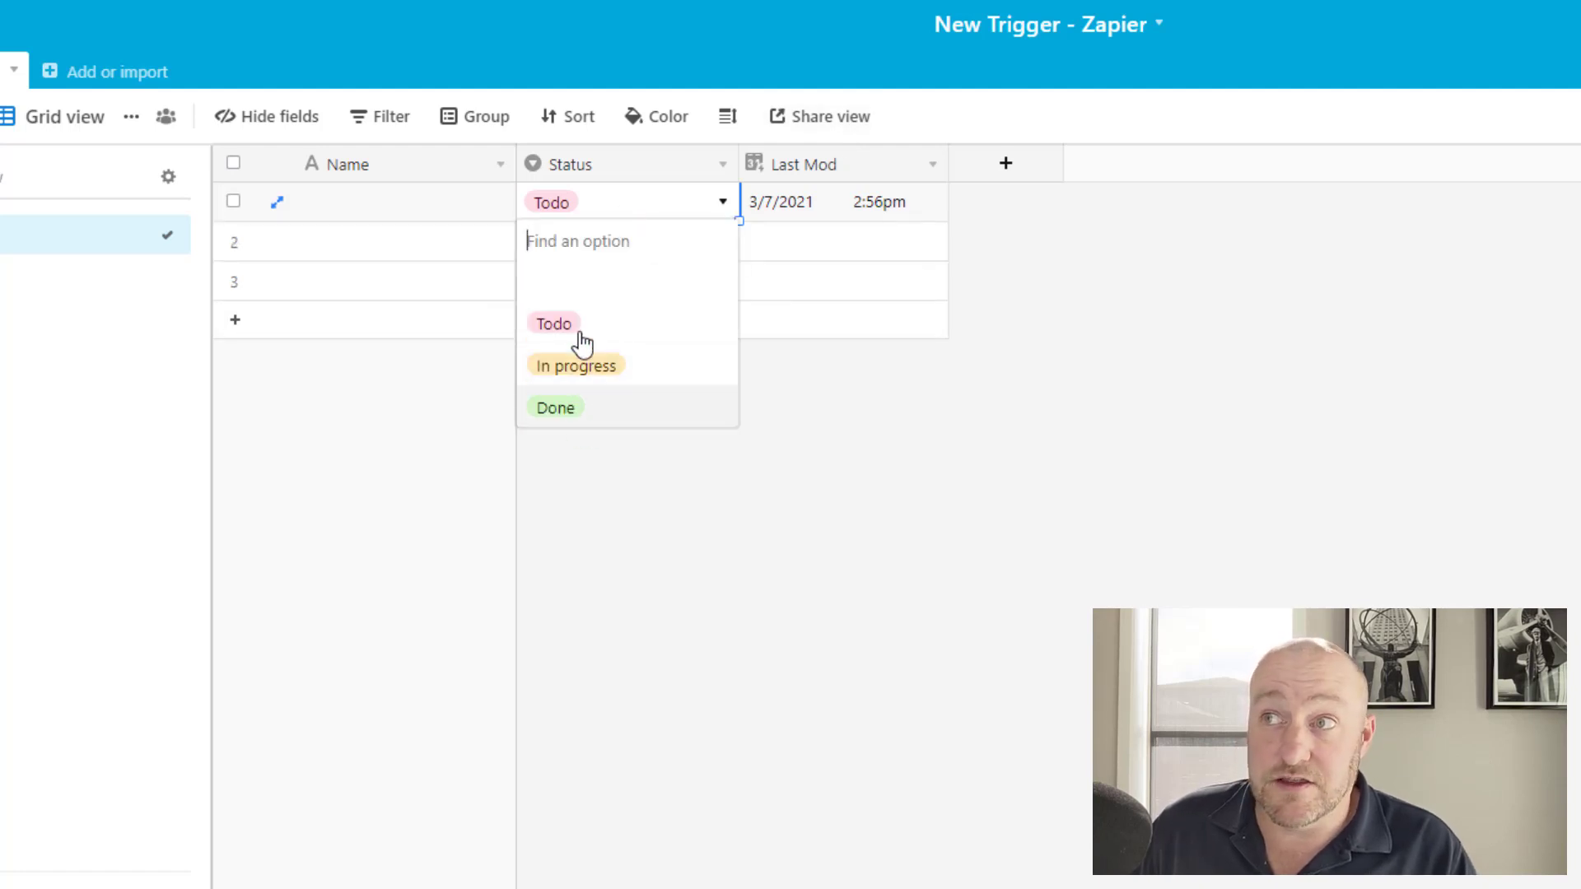
click(849, 668)
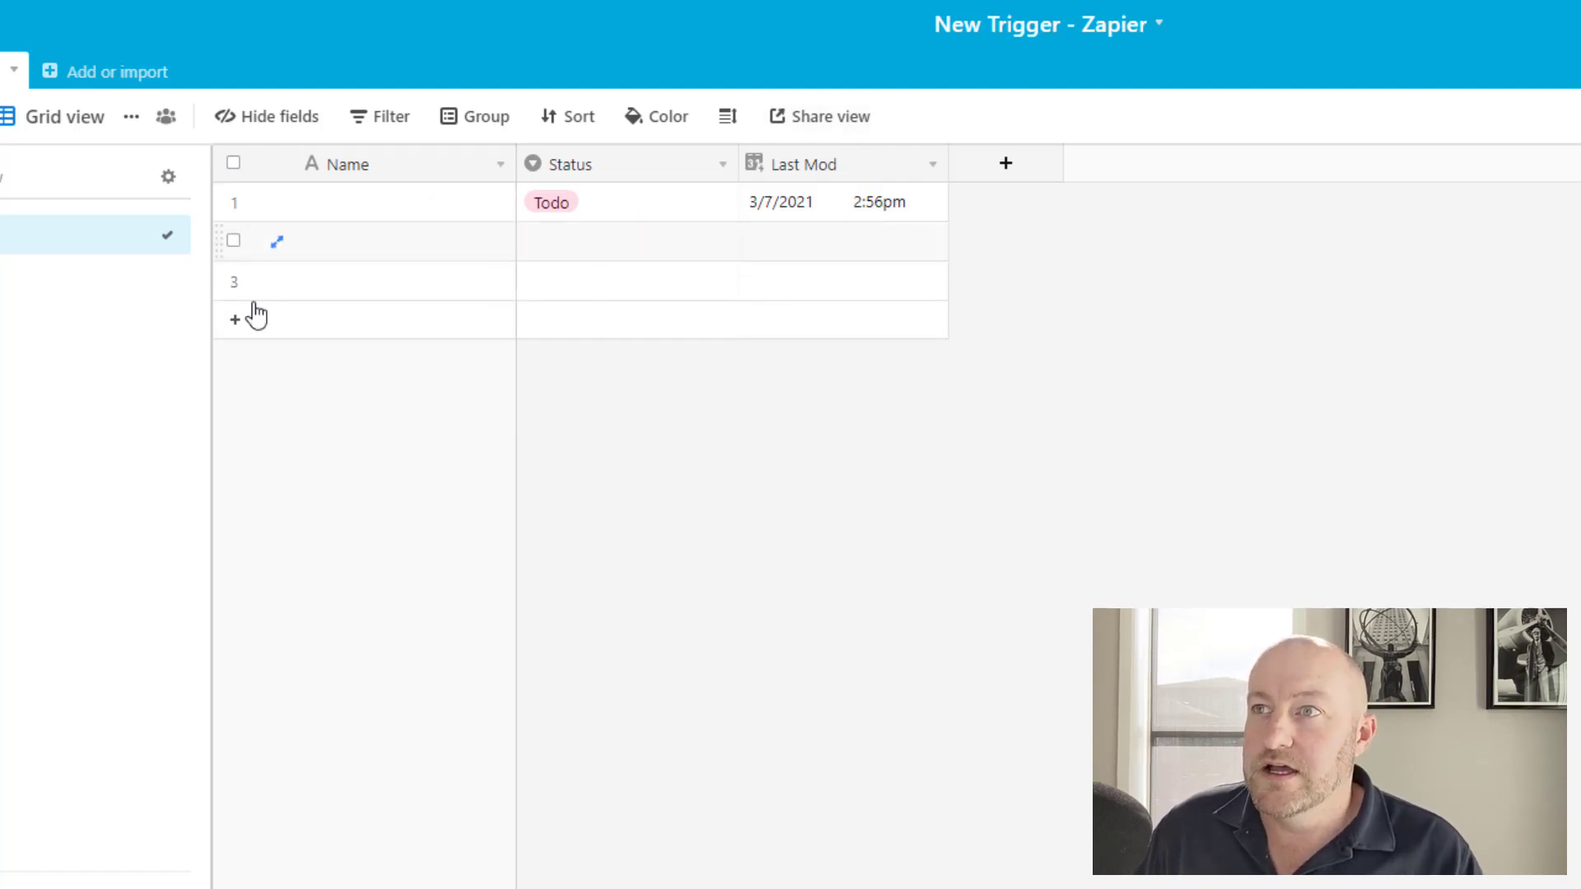
Delete the empty records in rows 2 and 3.
click(233, 281)
right_click(237, 290)
click(296, 367)
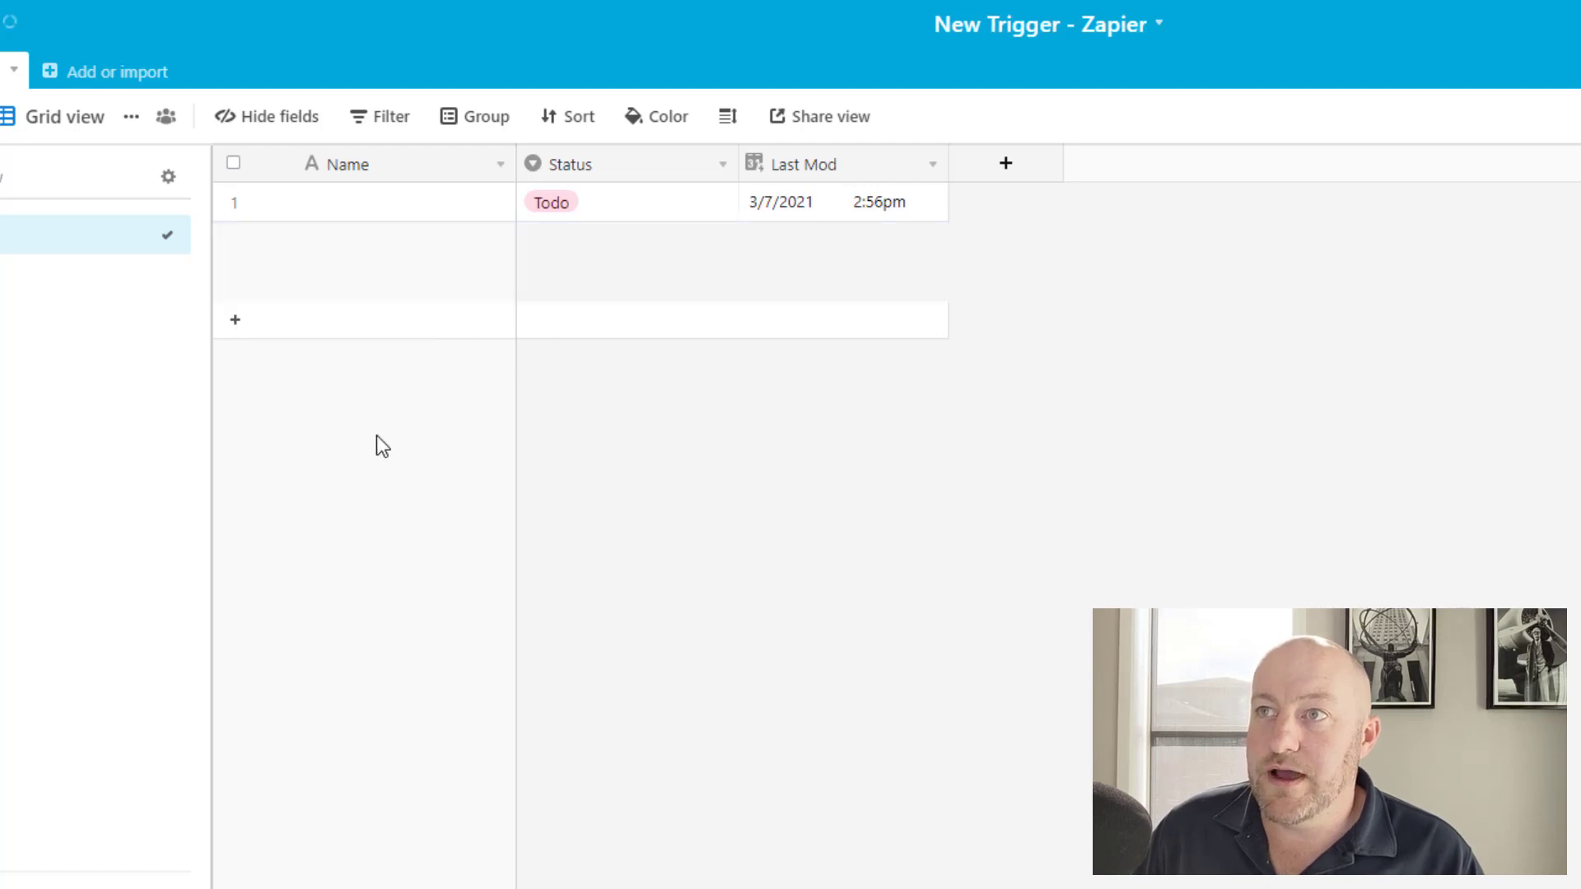
click(609, 204)
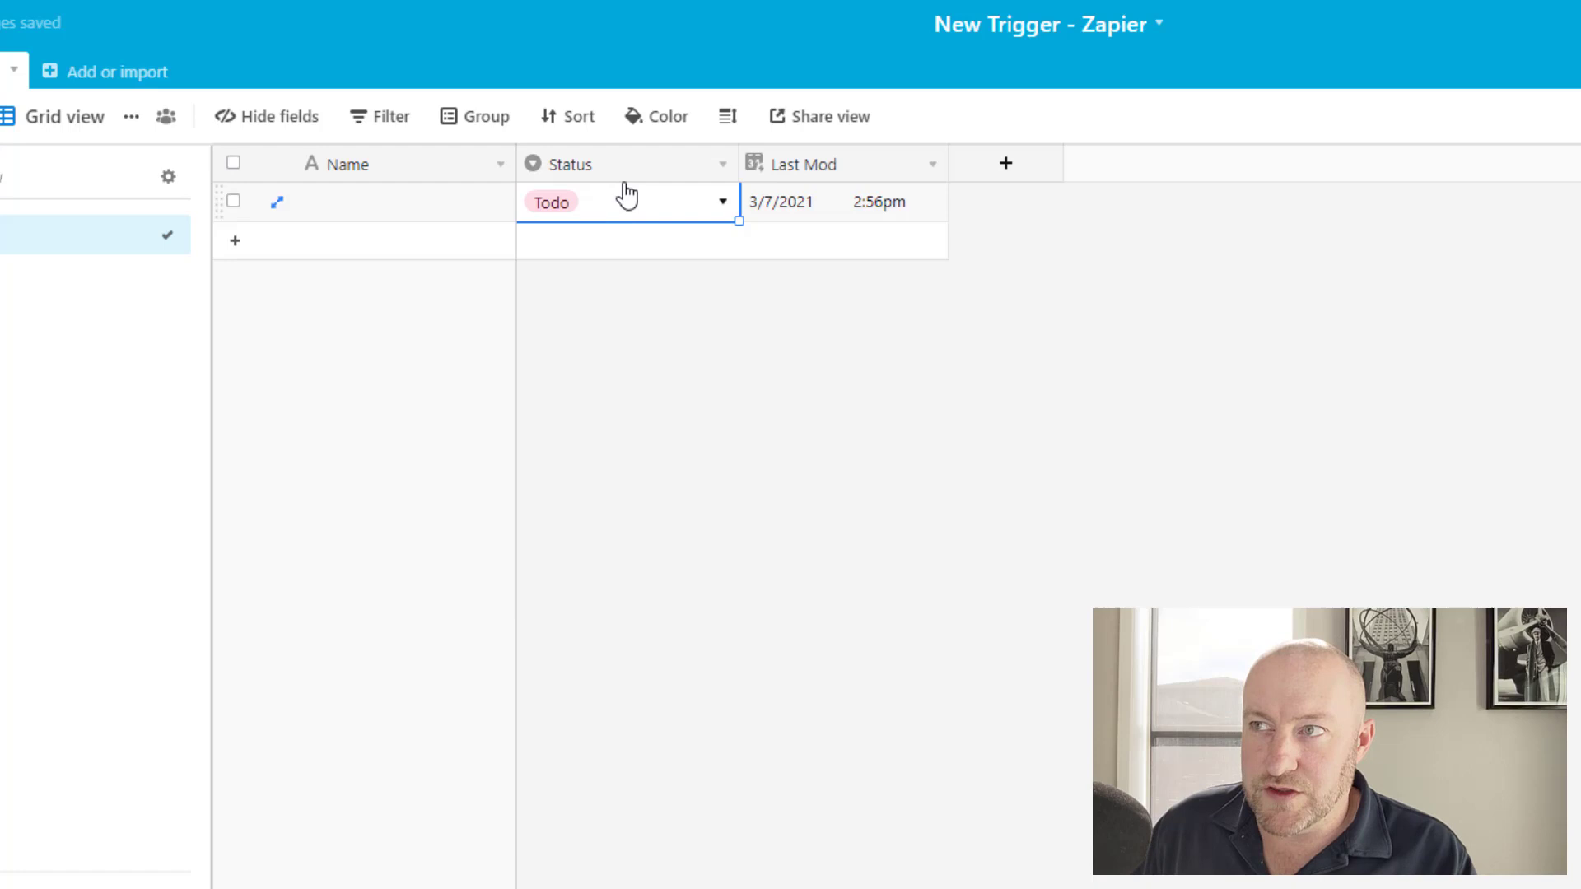
click(853, 207)
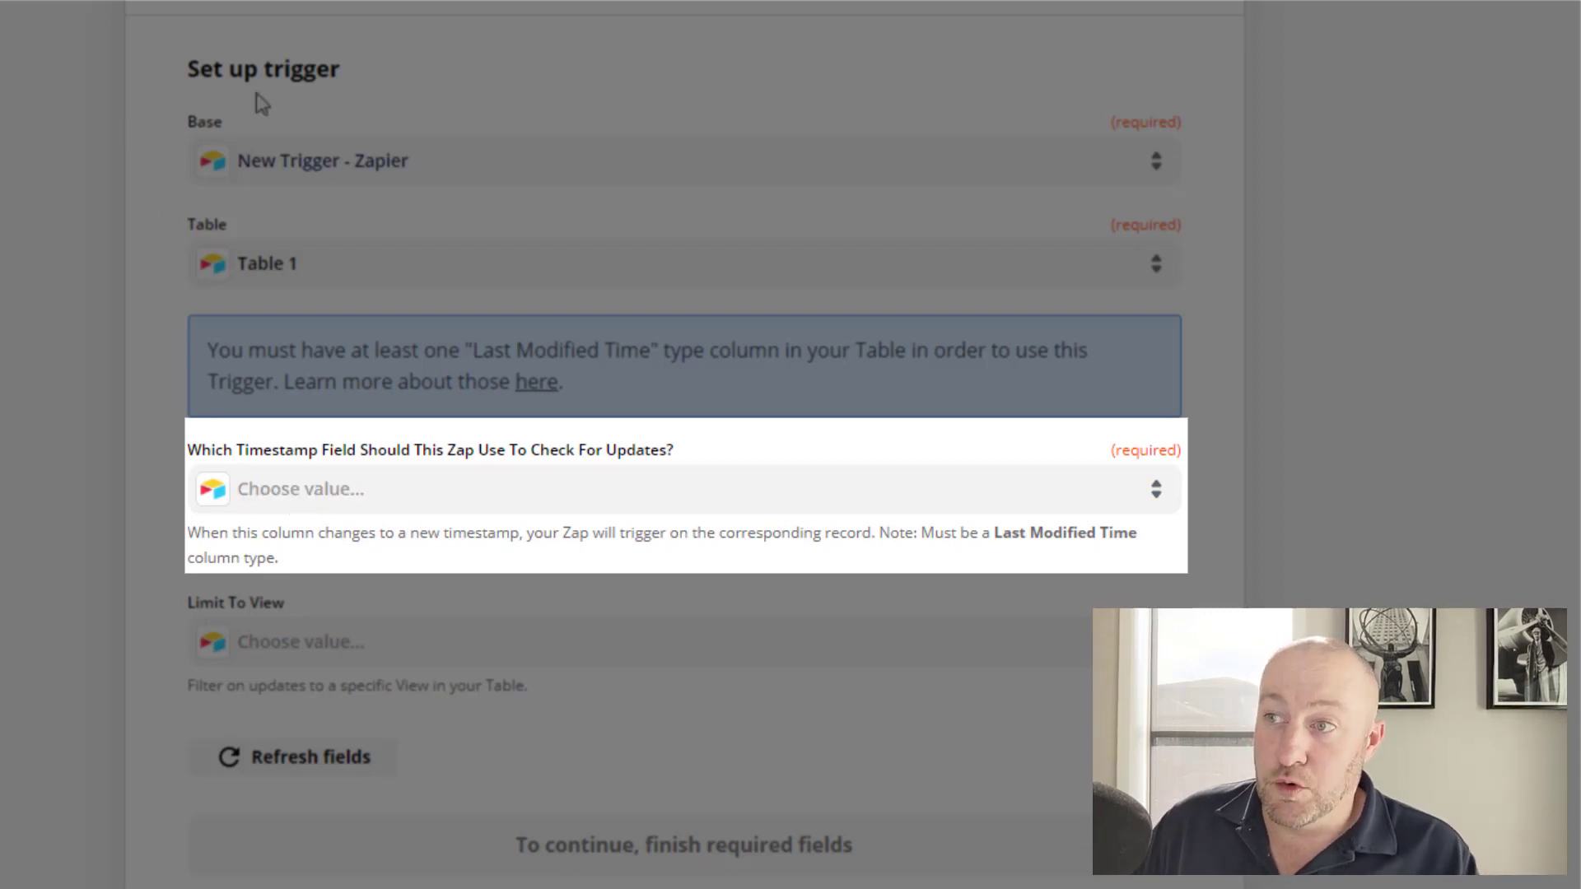
Refresh the trigger's fields and choose Last Mod as the timestamp field.
click(281, 758)
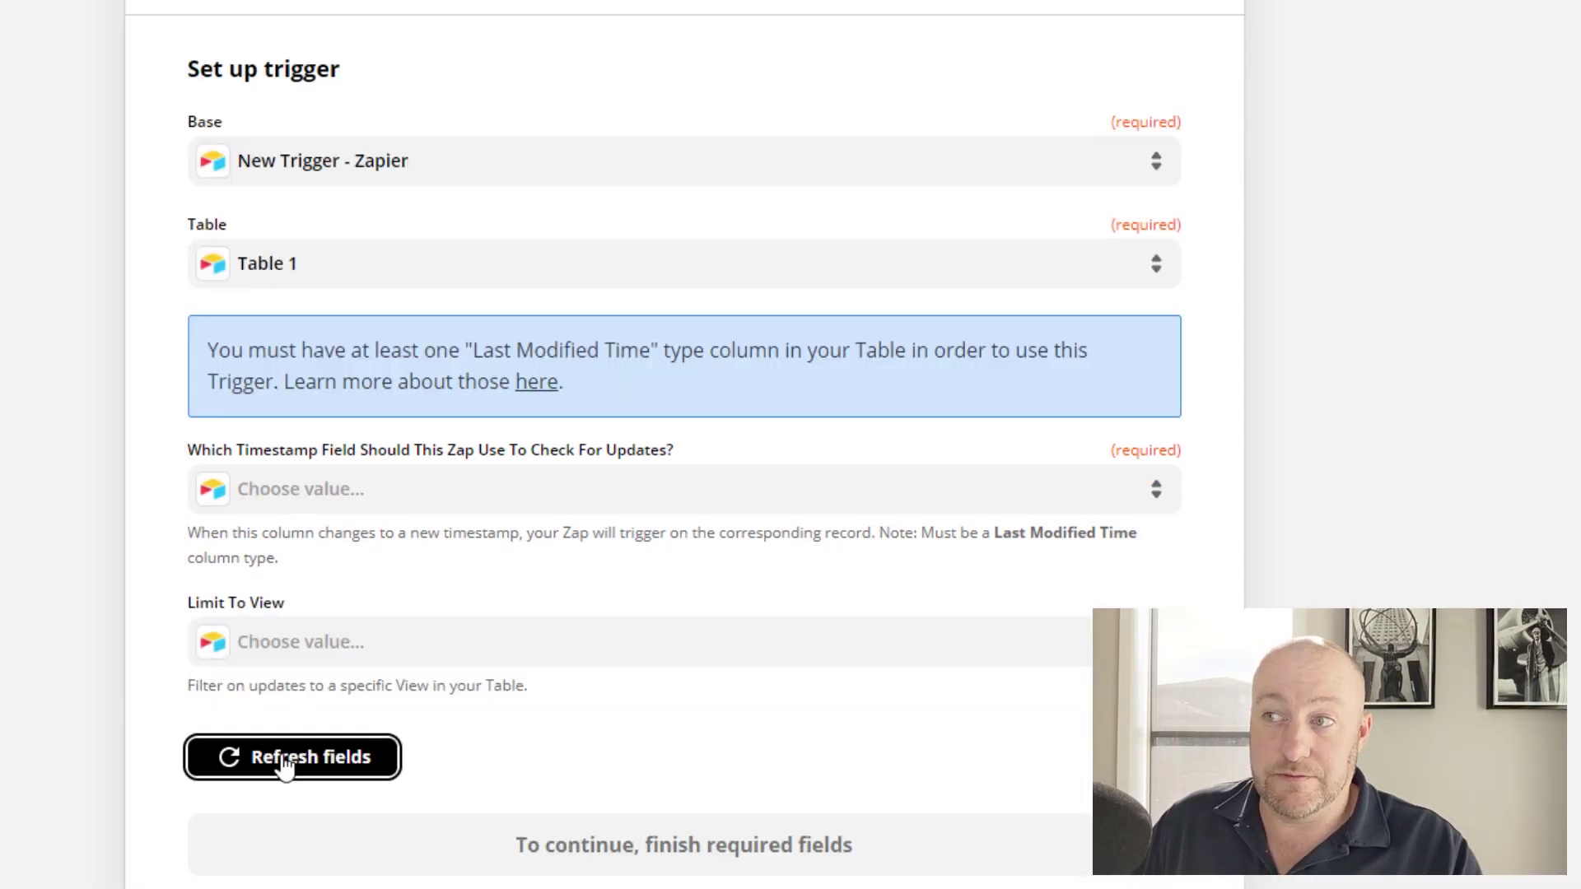
click(297, 504)
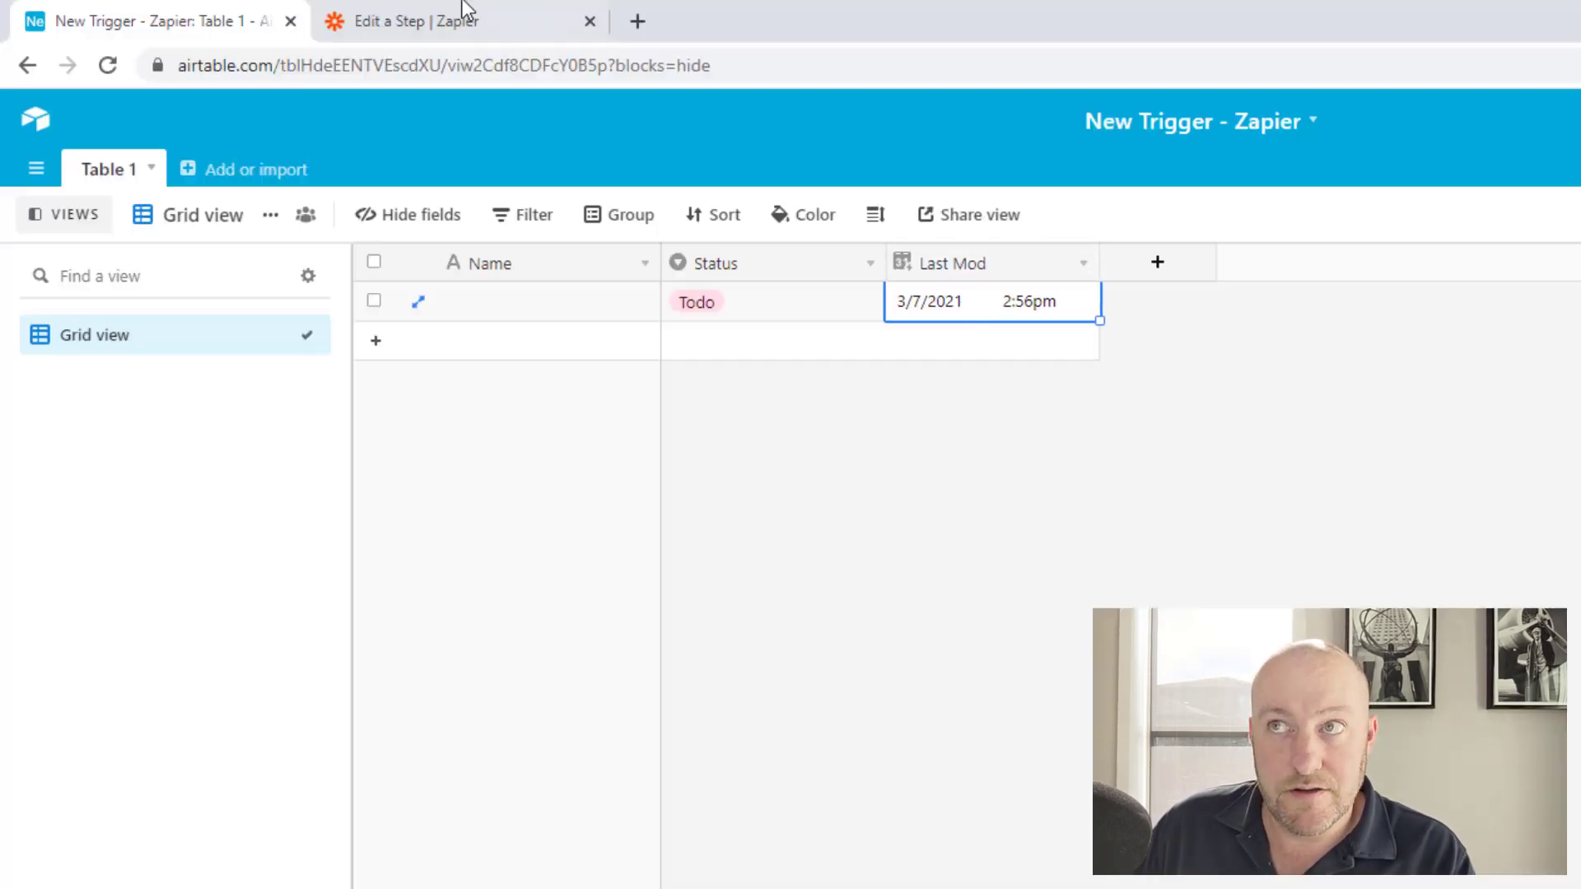
click(466, 10)
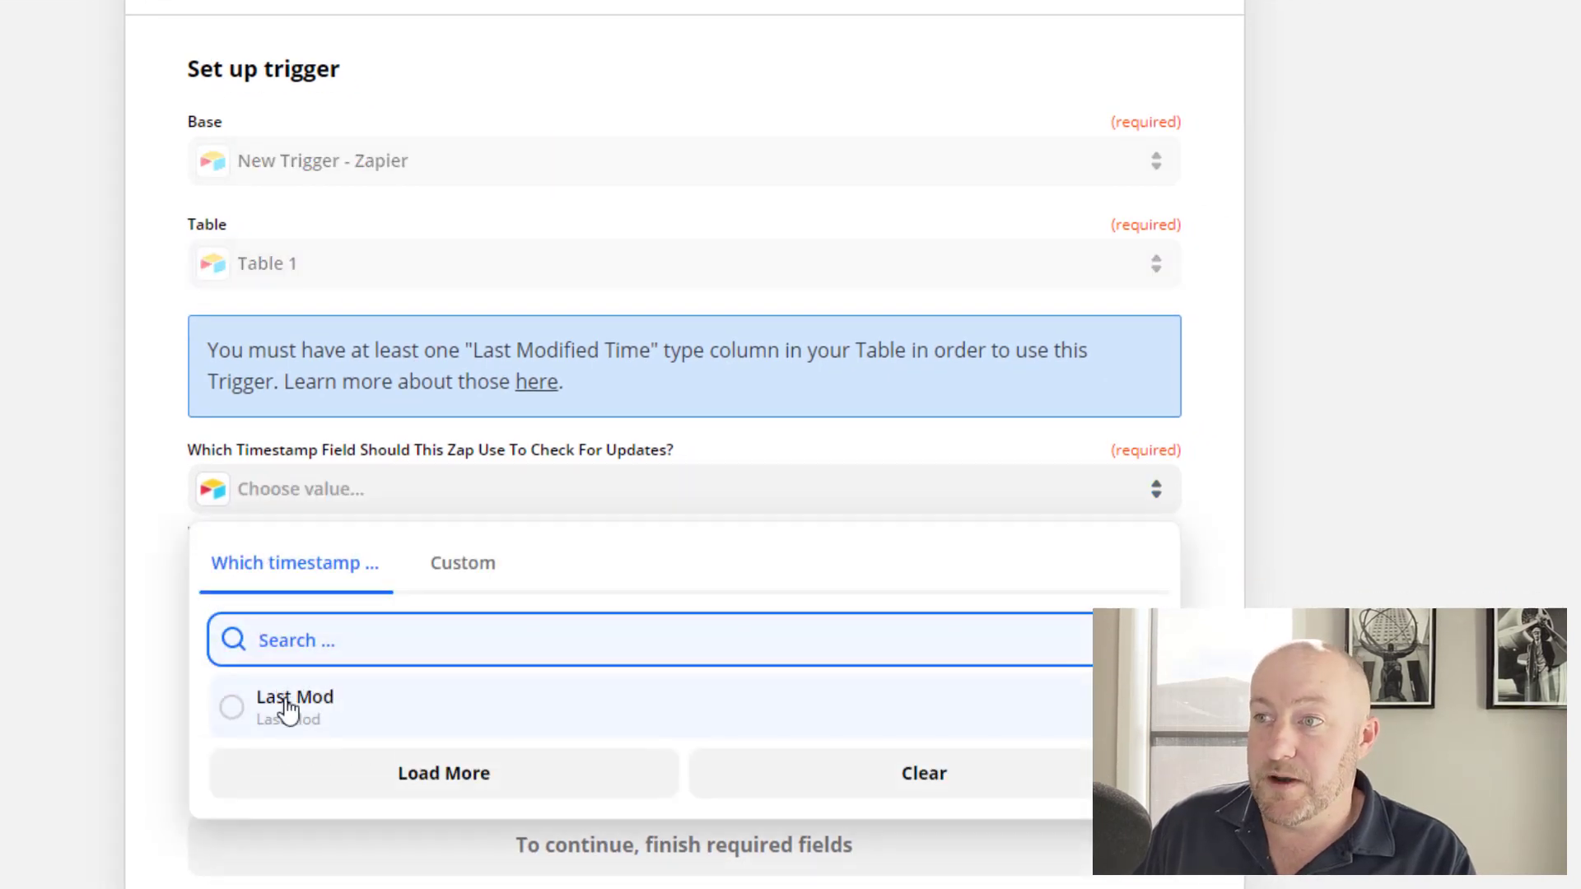
click(287, 707)
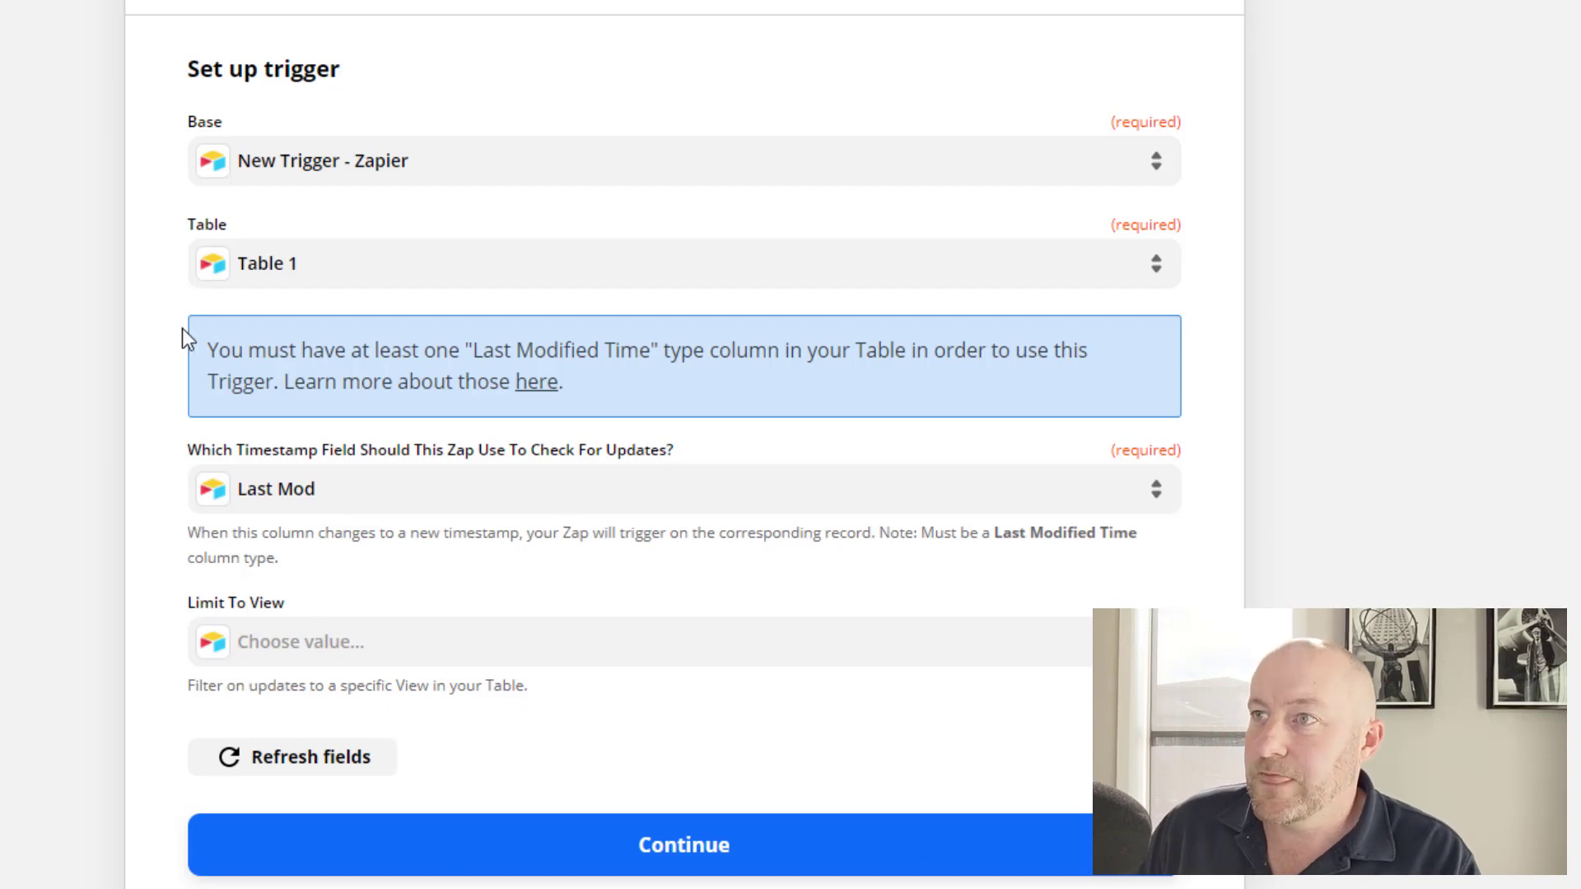
scroll(4, 494, down, 3)
scroll(515, 706, up, 6)
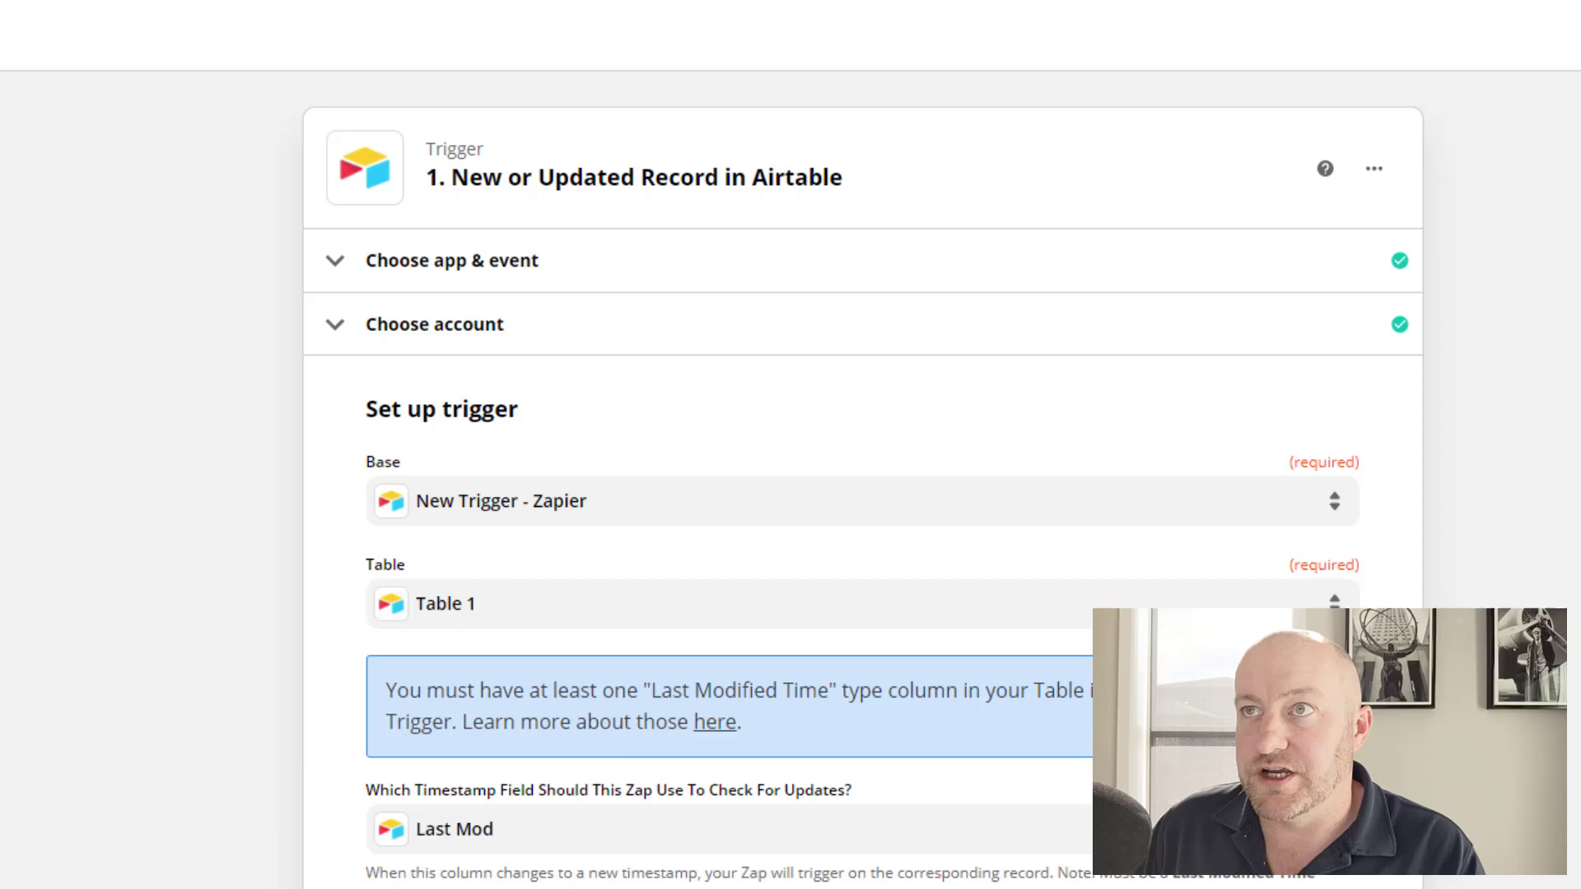
click(149, 31)
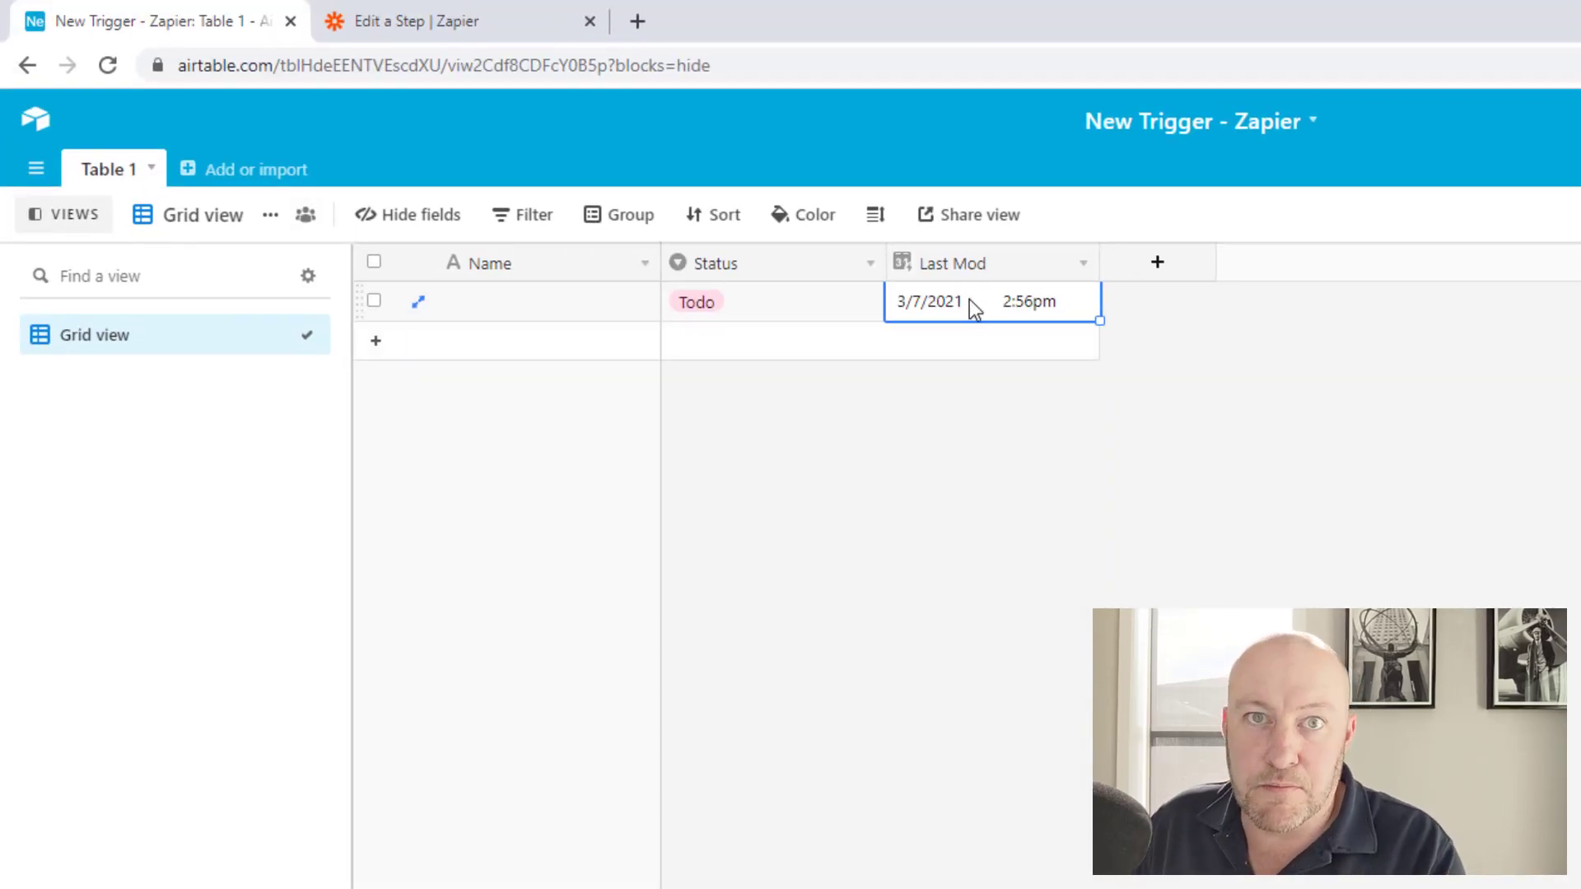
Add a field named Email of type Email to Table 1.
click(1159, 263)
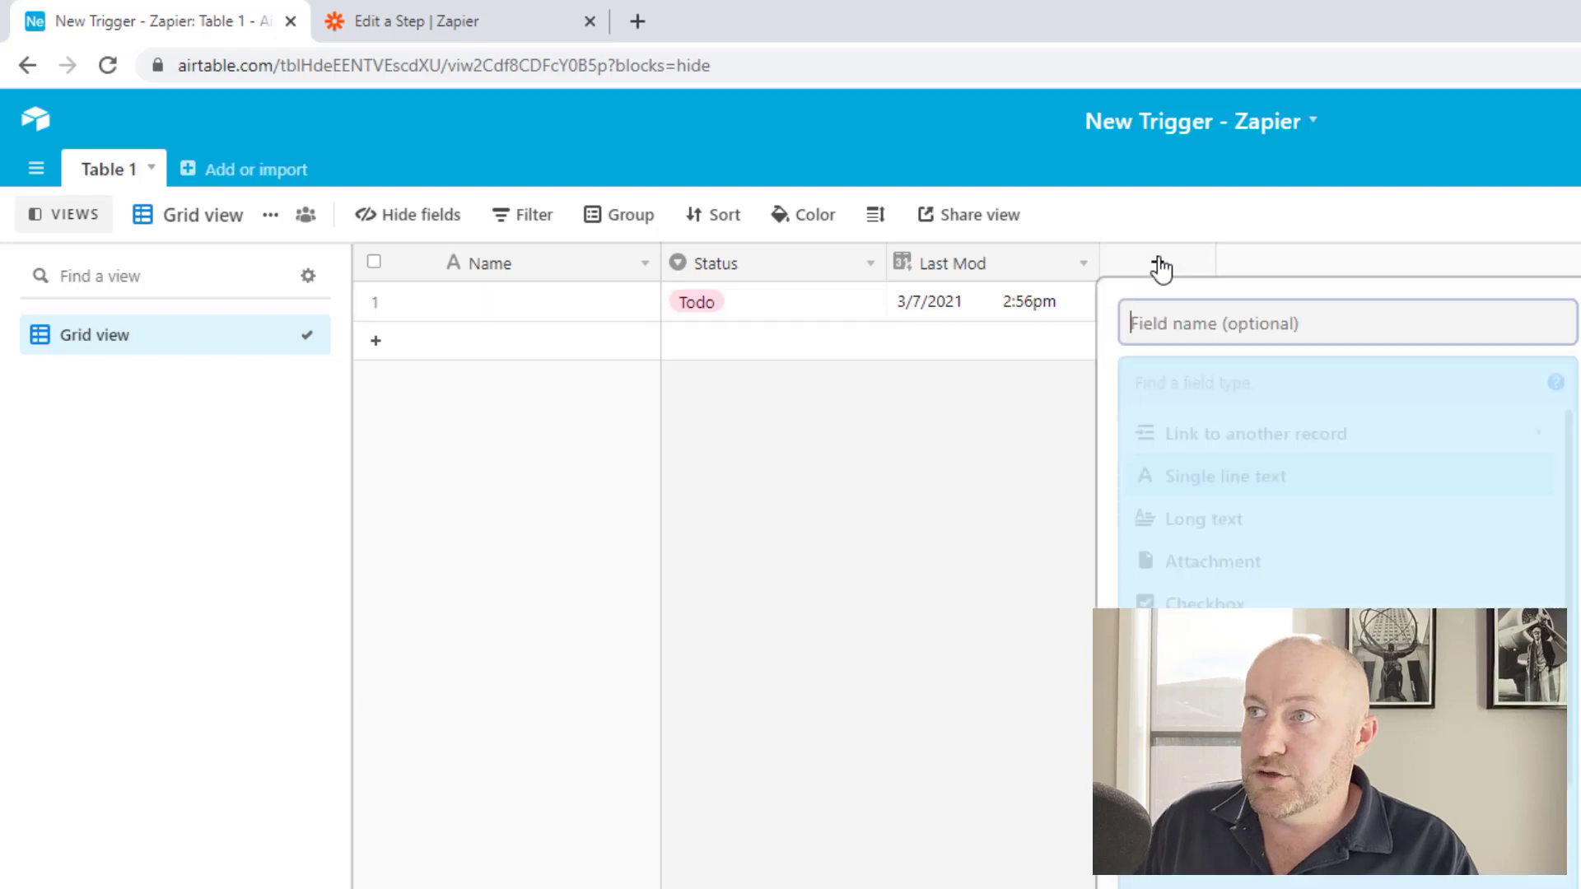
text(Email)
key(Tab)
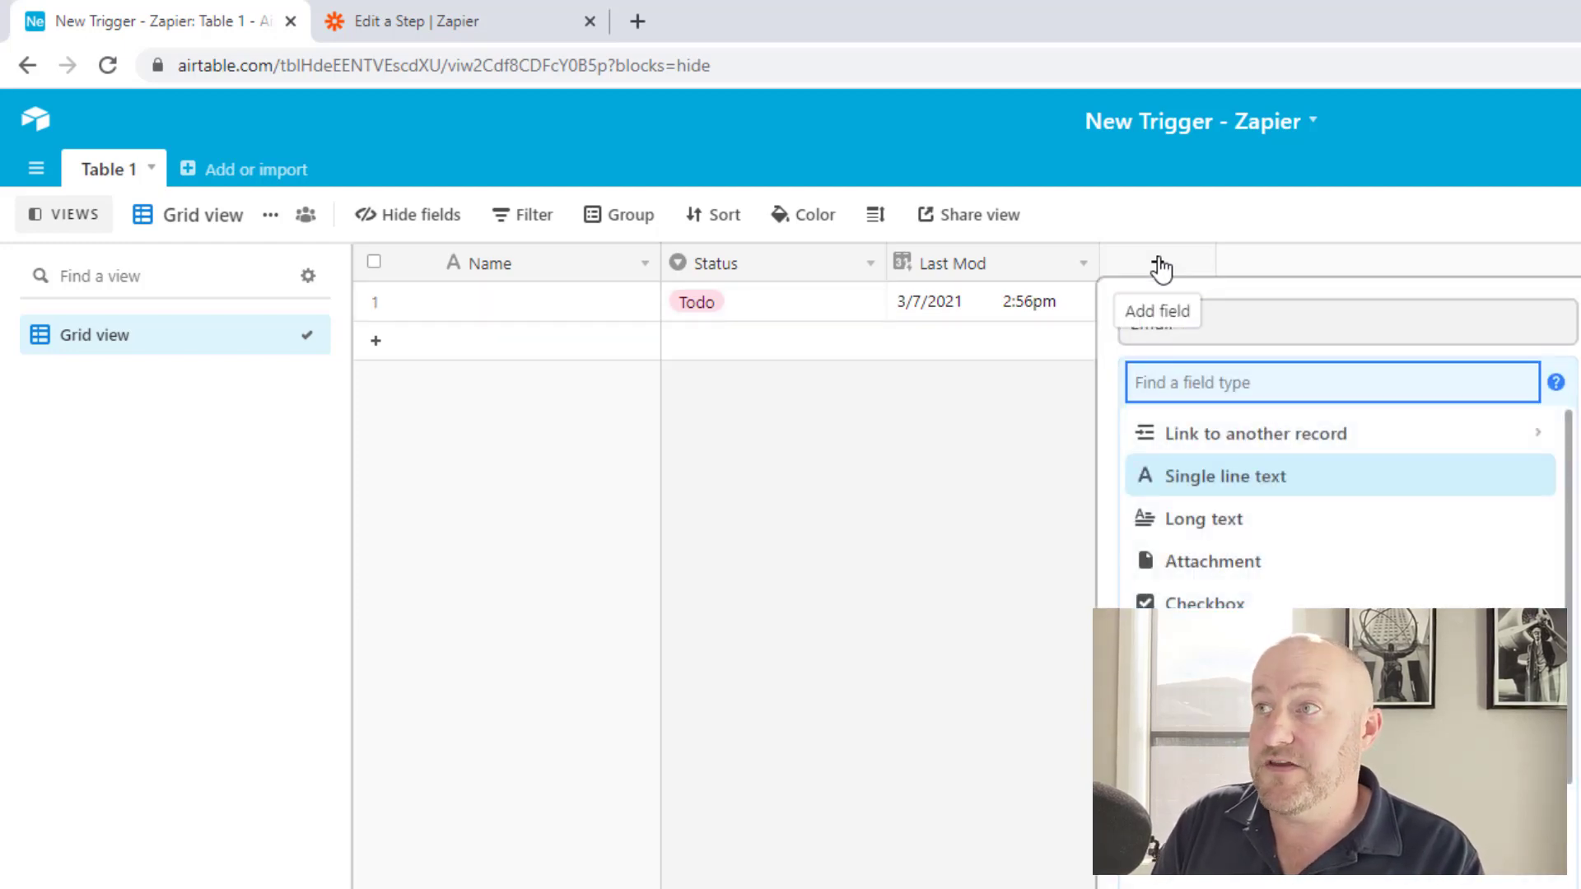
text(email)
key(Return)
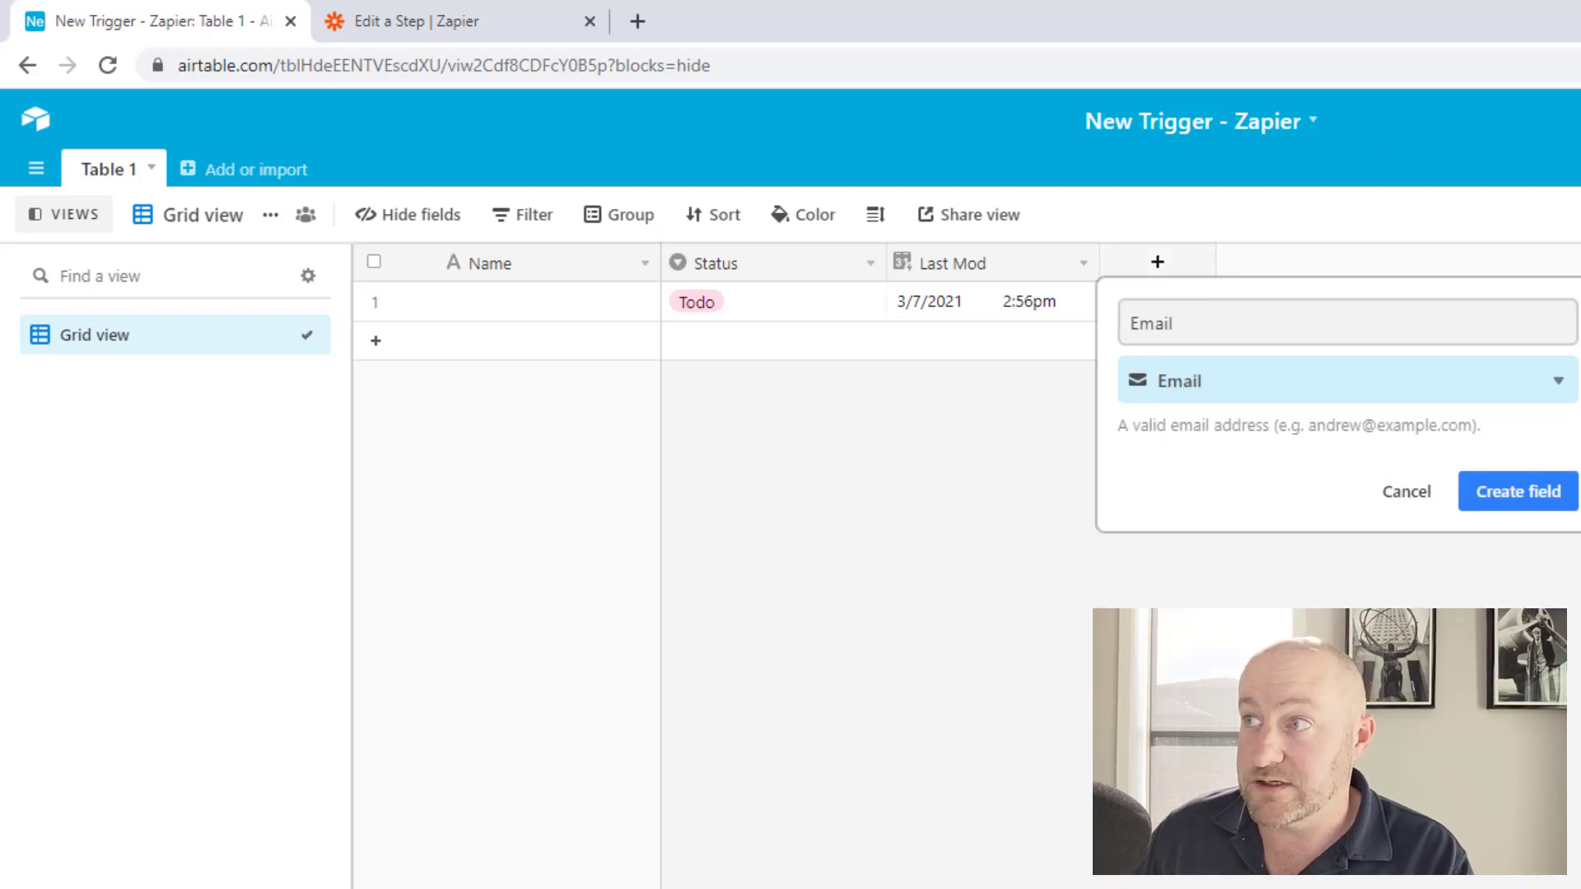
click(1520, 491)
Enter the contact's email address in row 1 and widen the Email column to show it.
click(1141, 304)
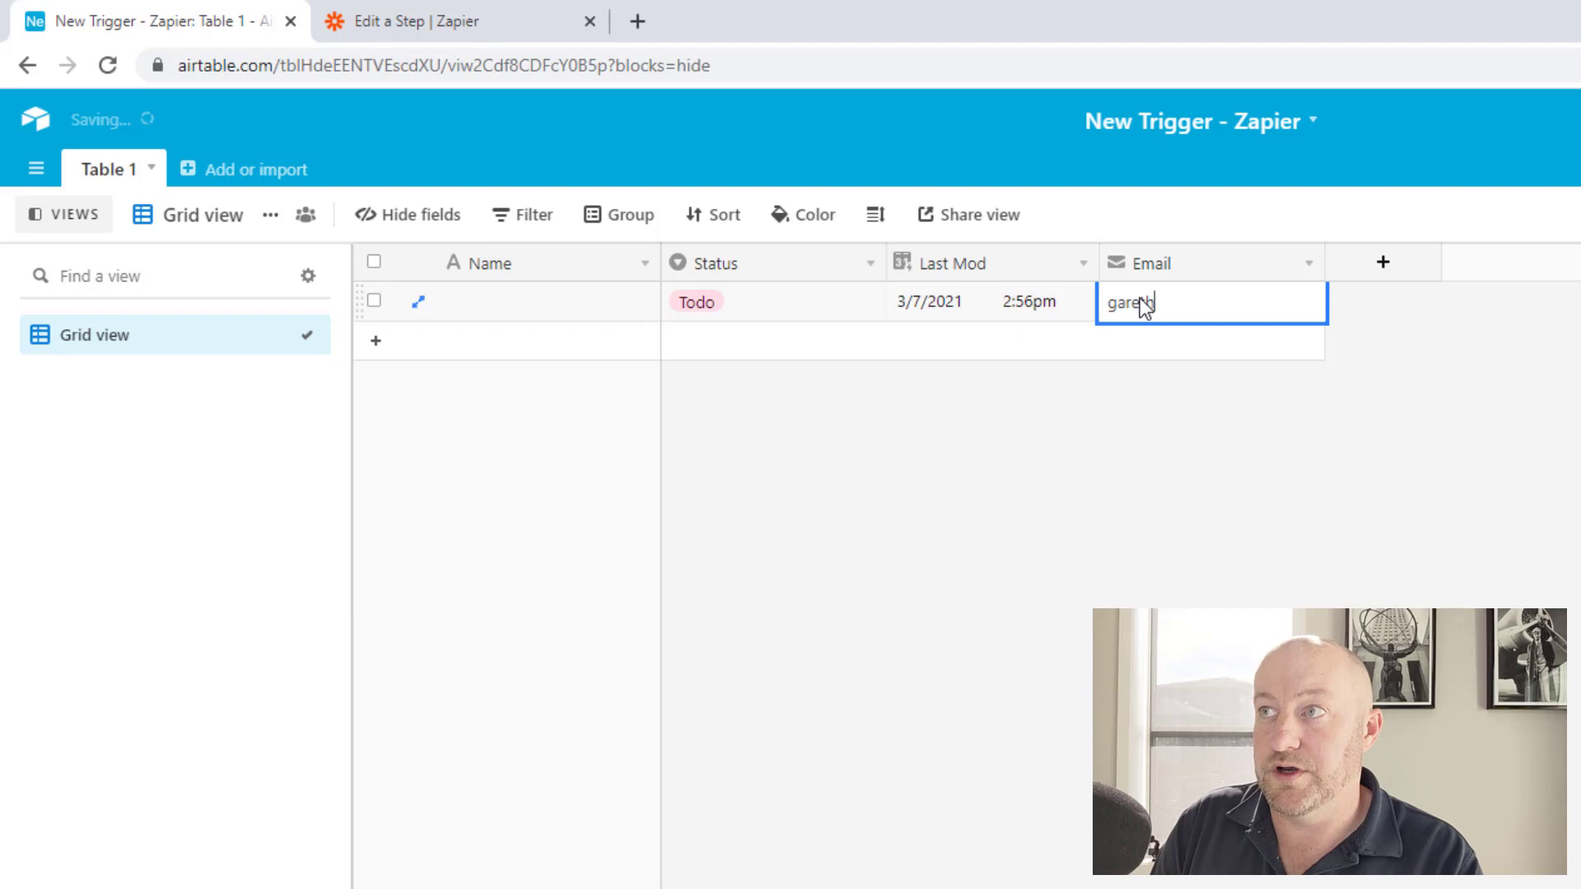
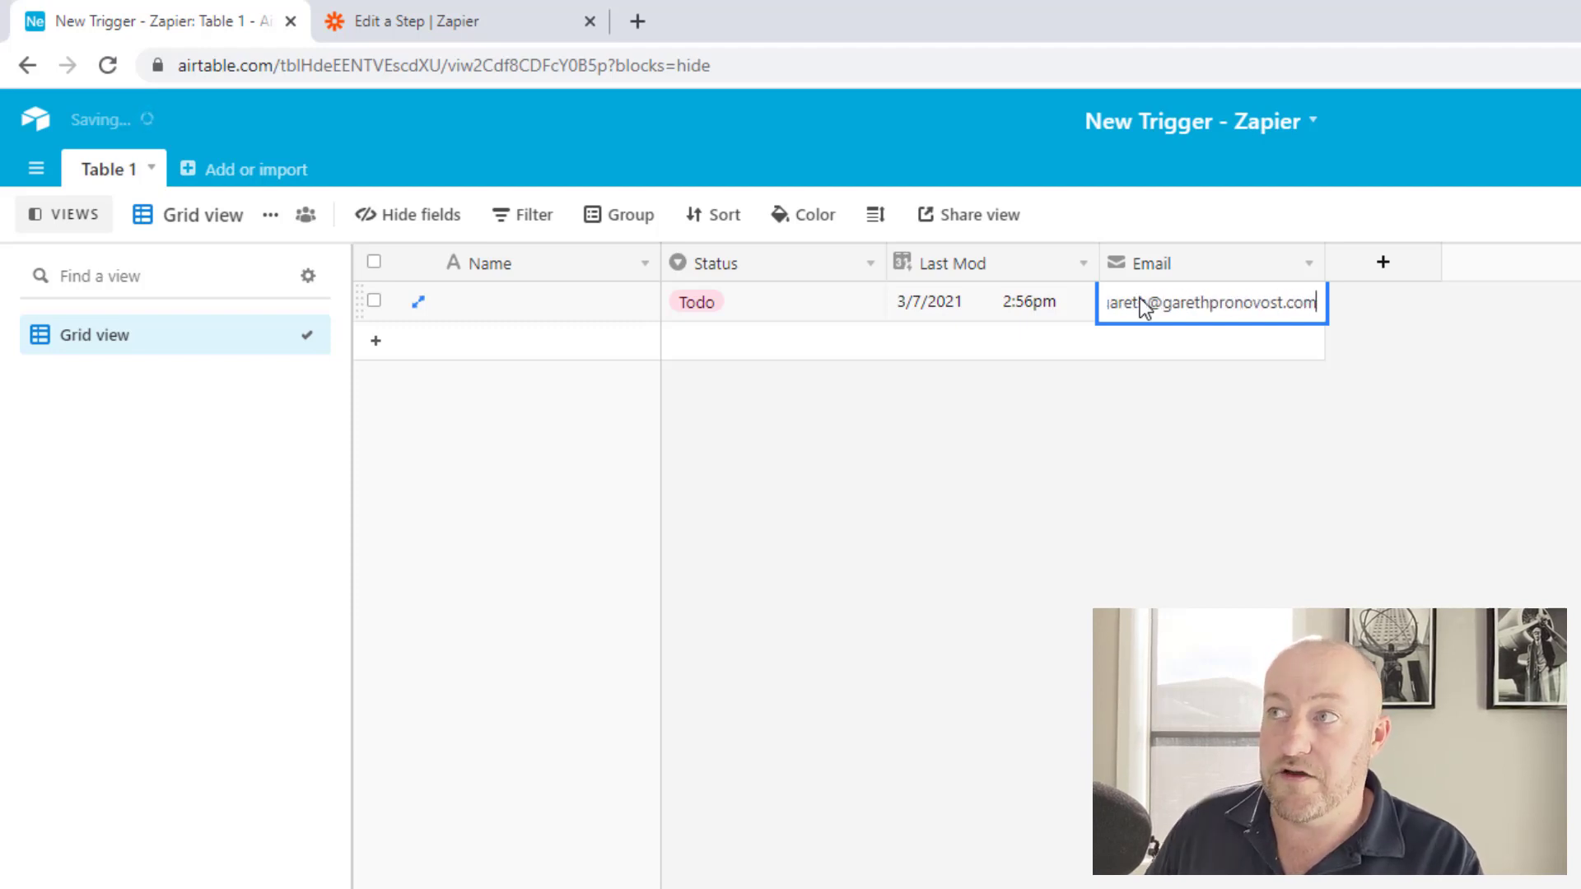
key(shift+Tab)
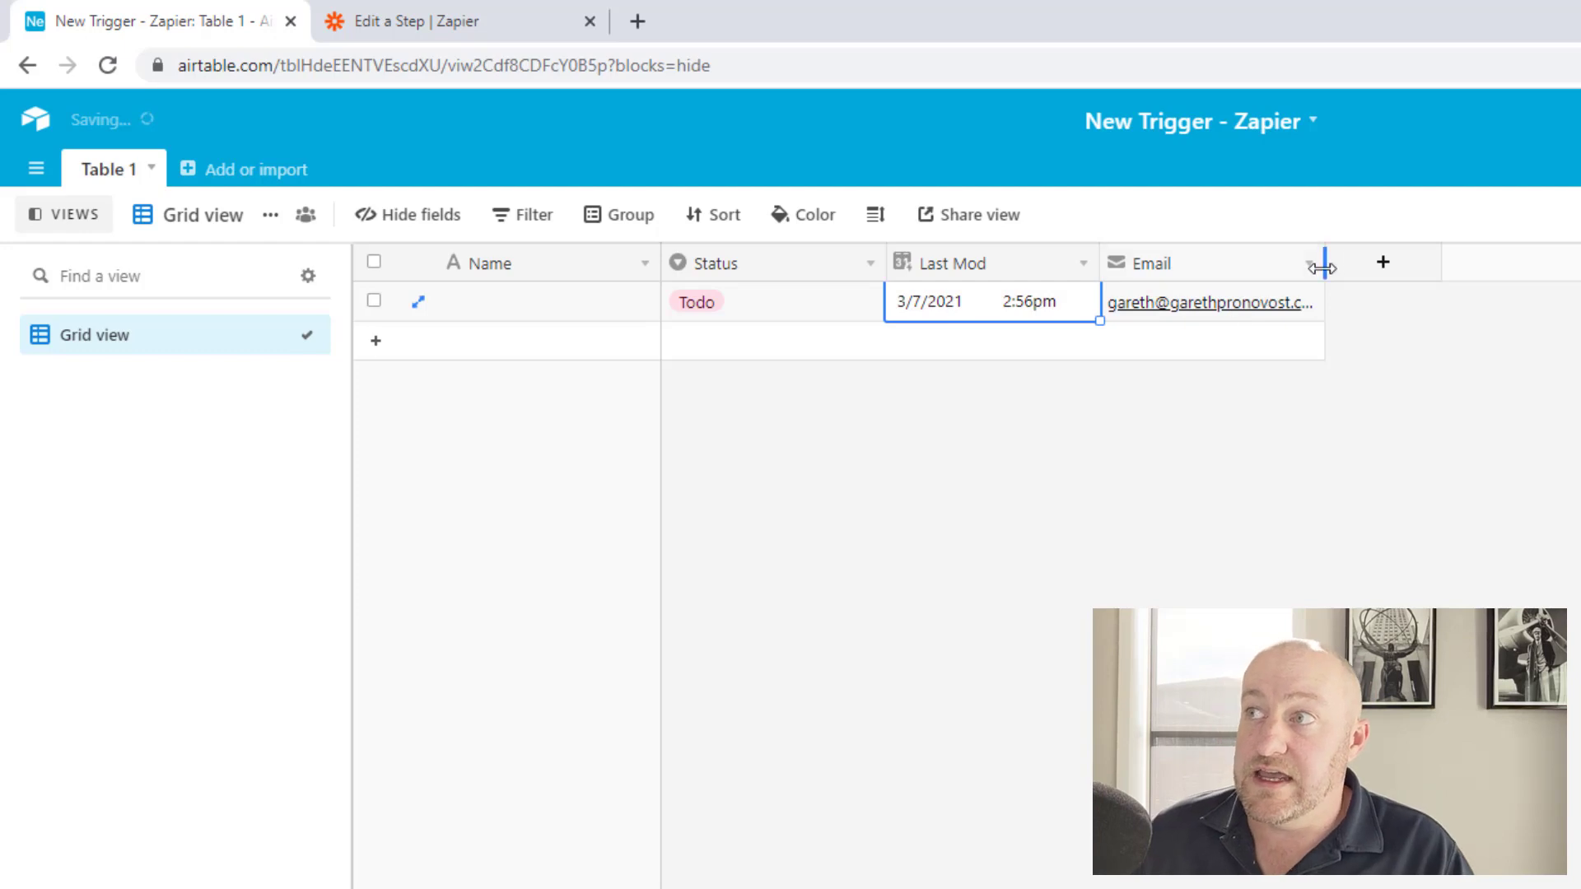
drag(1323, 262, 1364, 262)
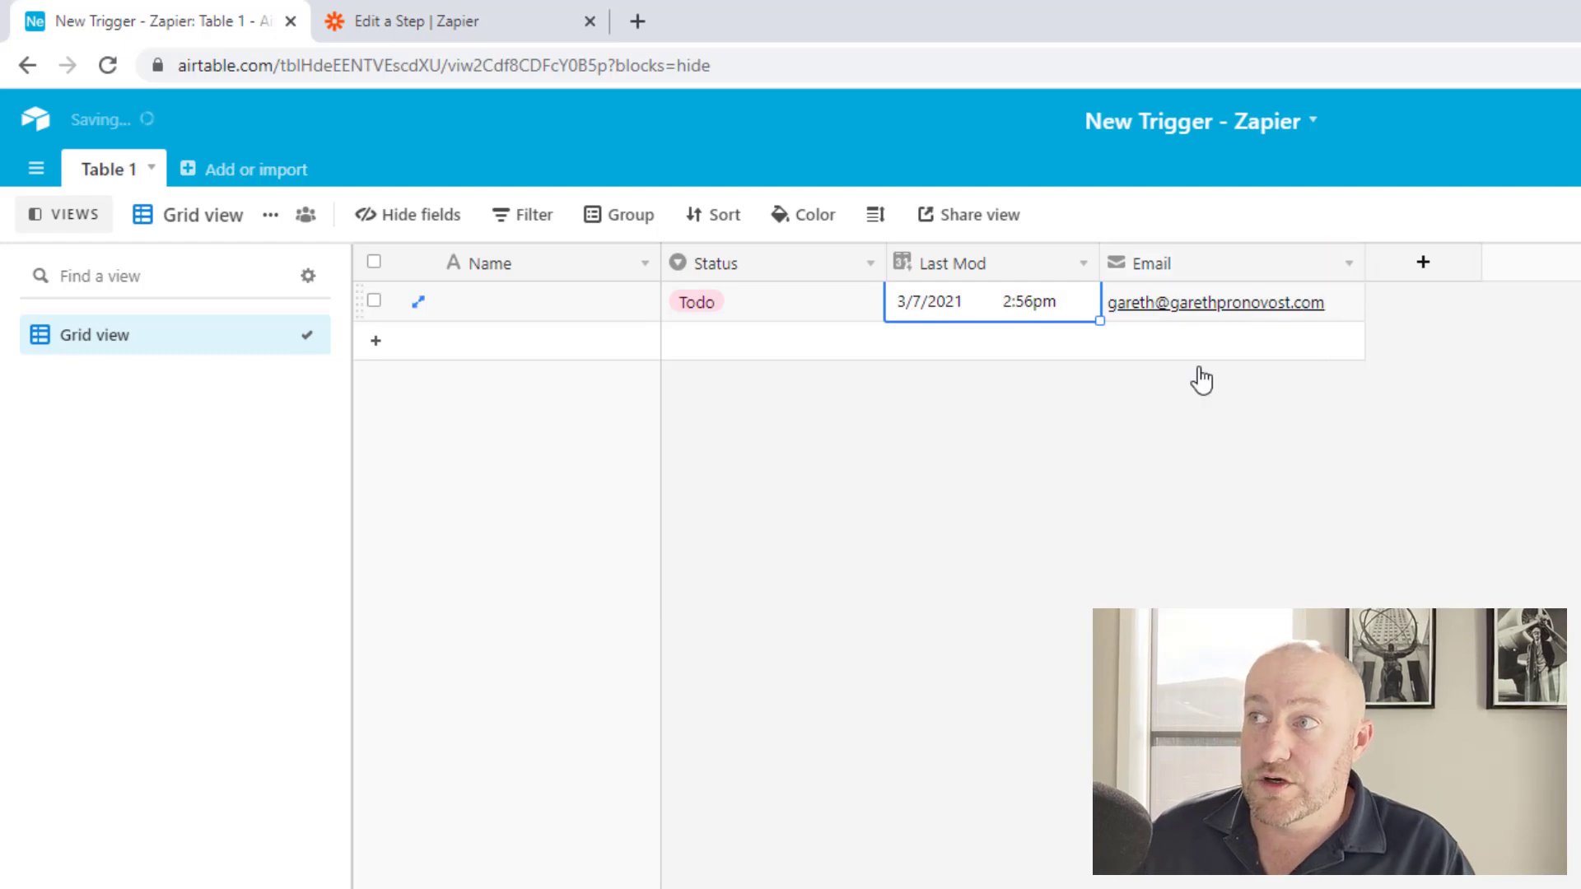
click(1176, 310)
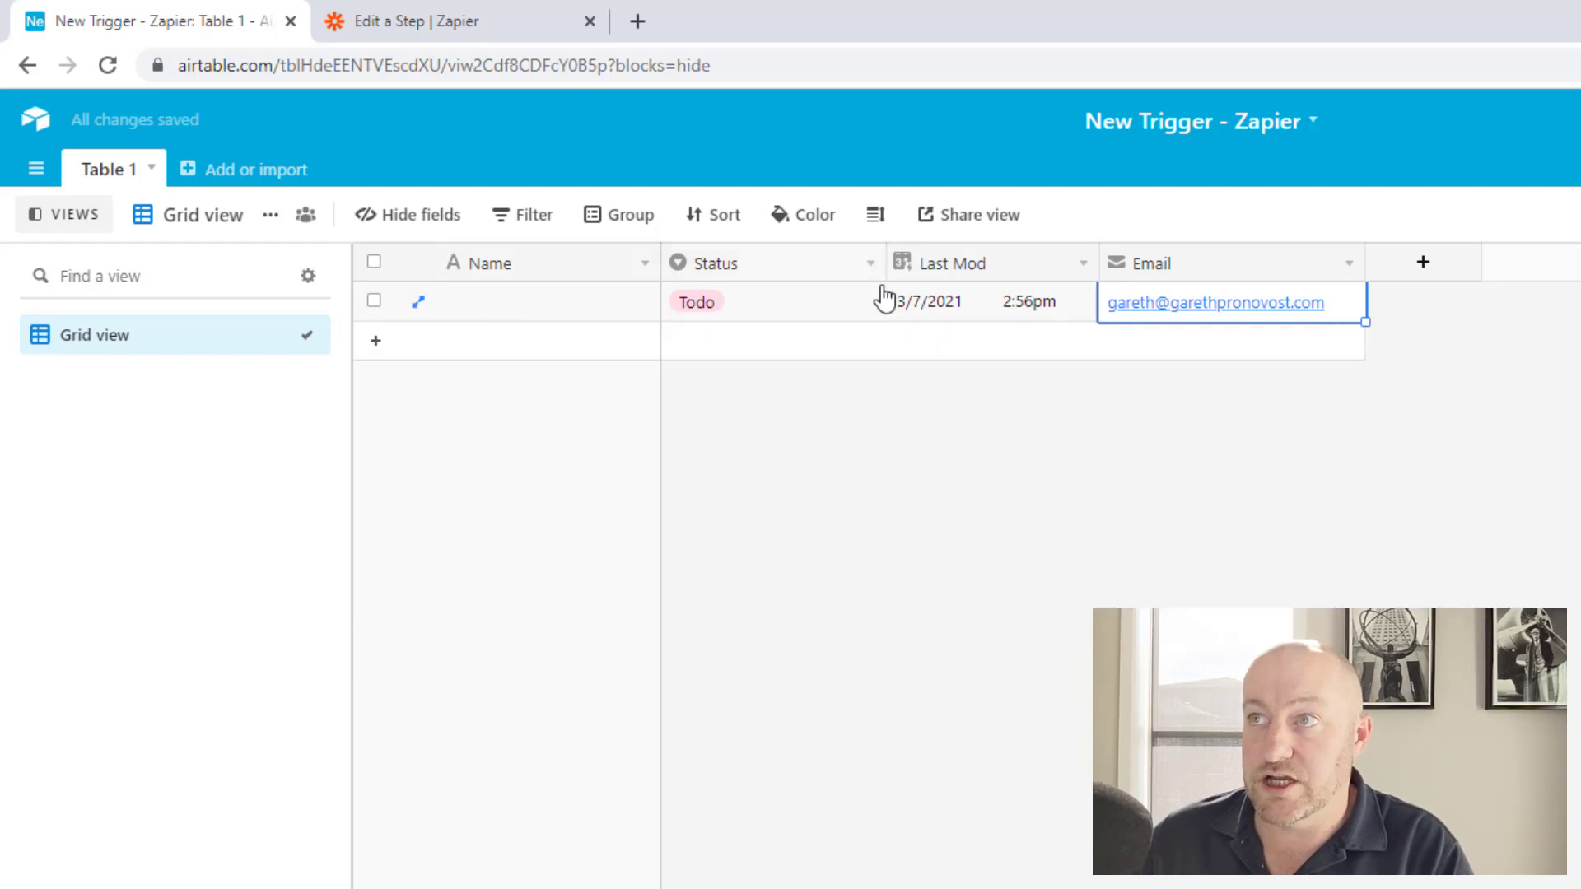
click(950, 307)
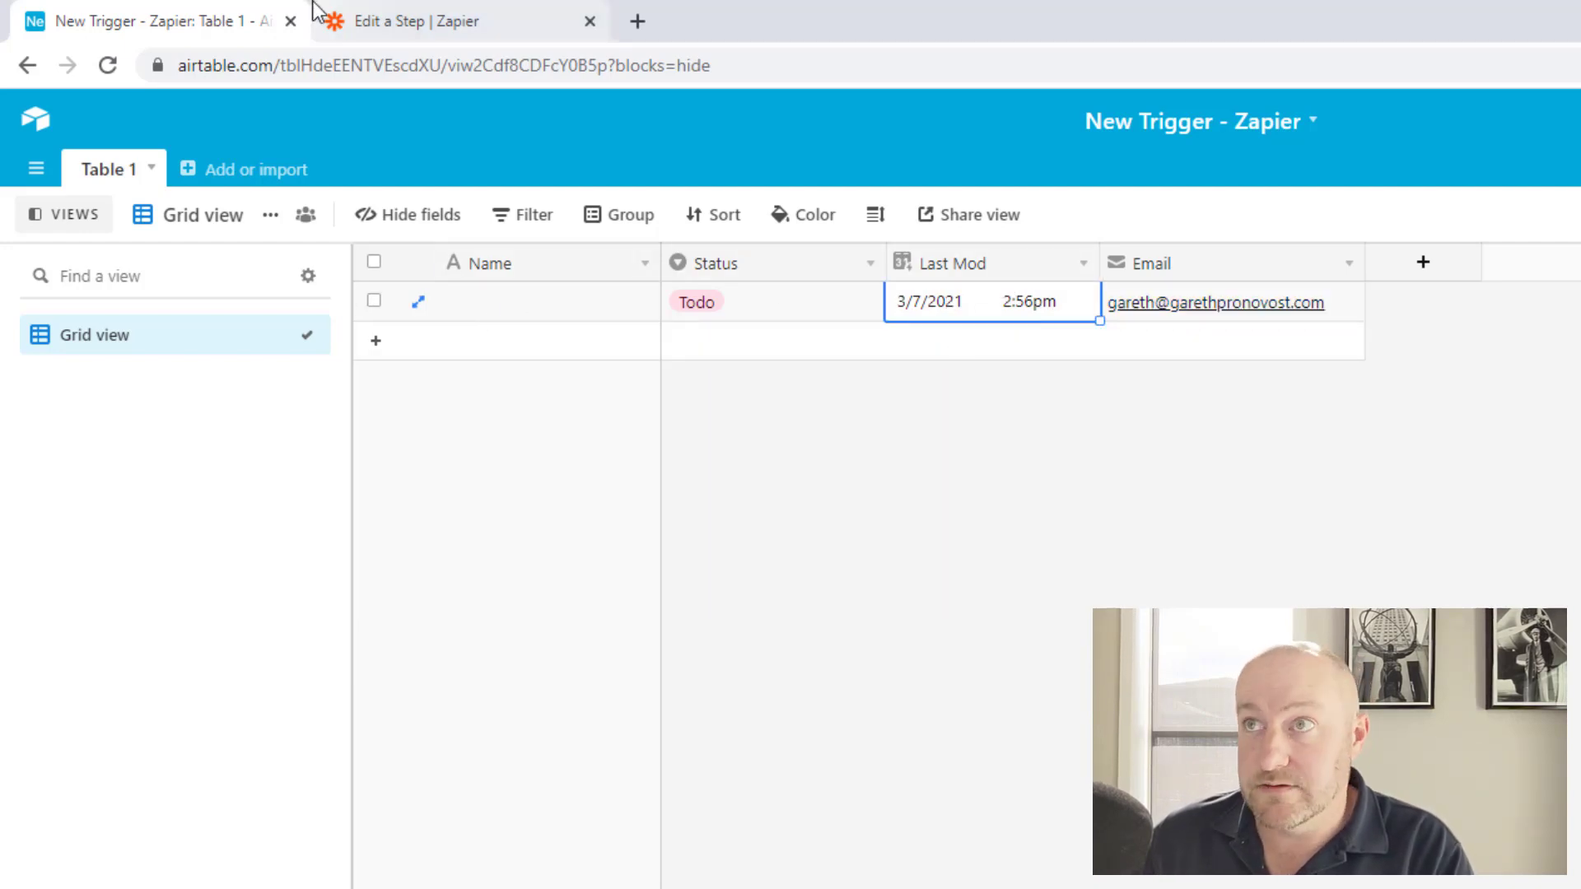
click(353, 12)
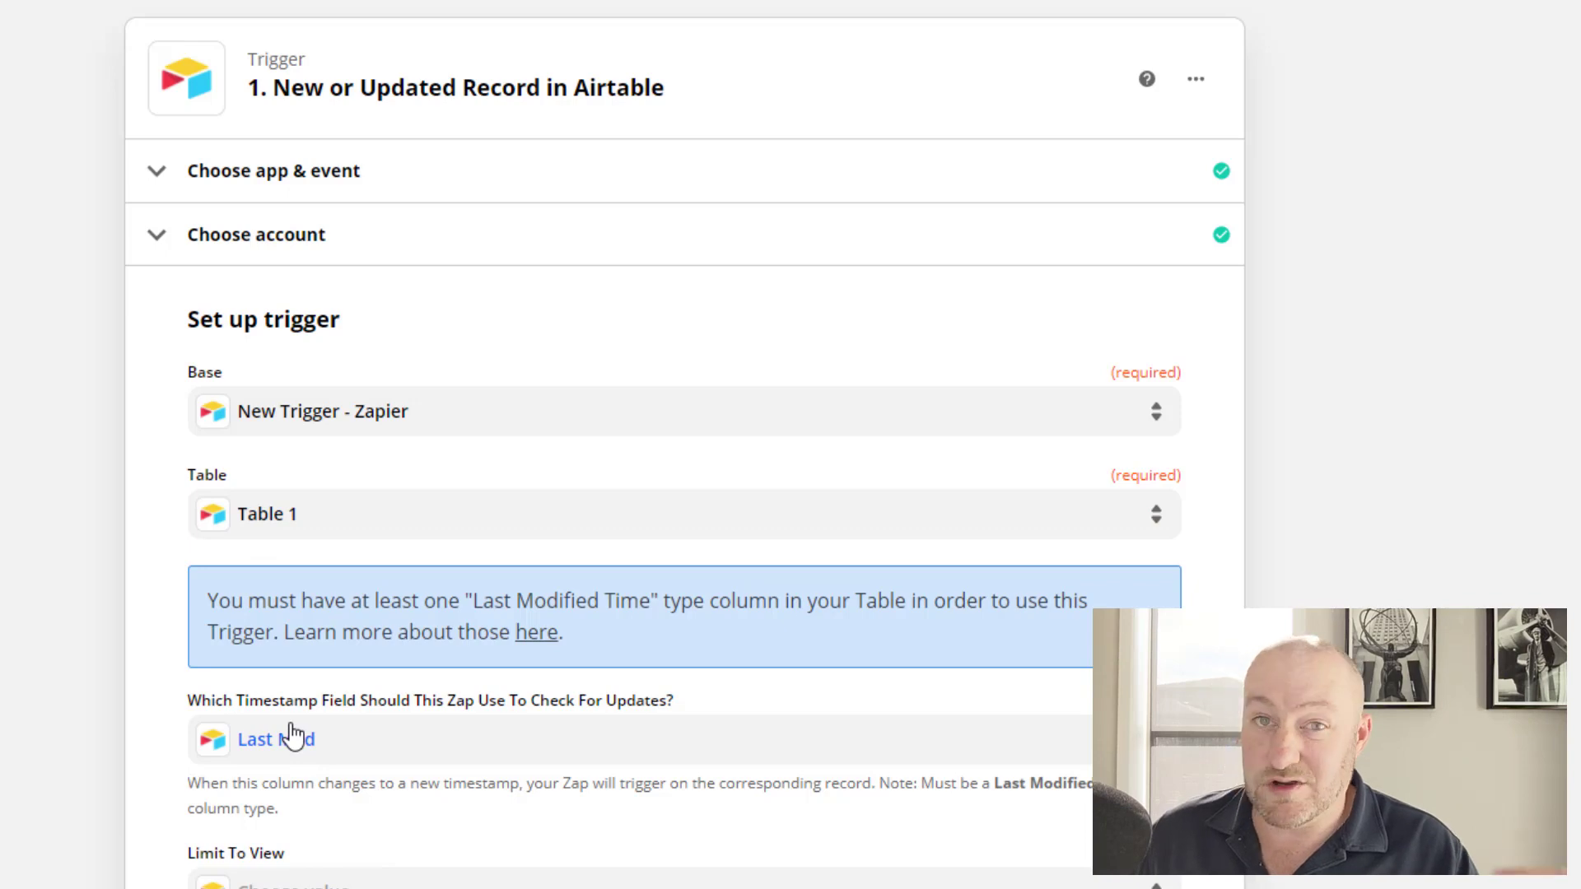
scroll(294, 735, down, 3)
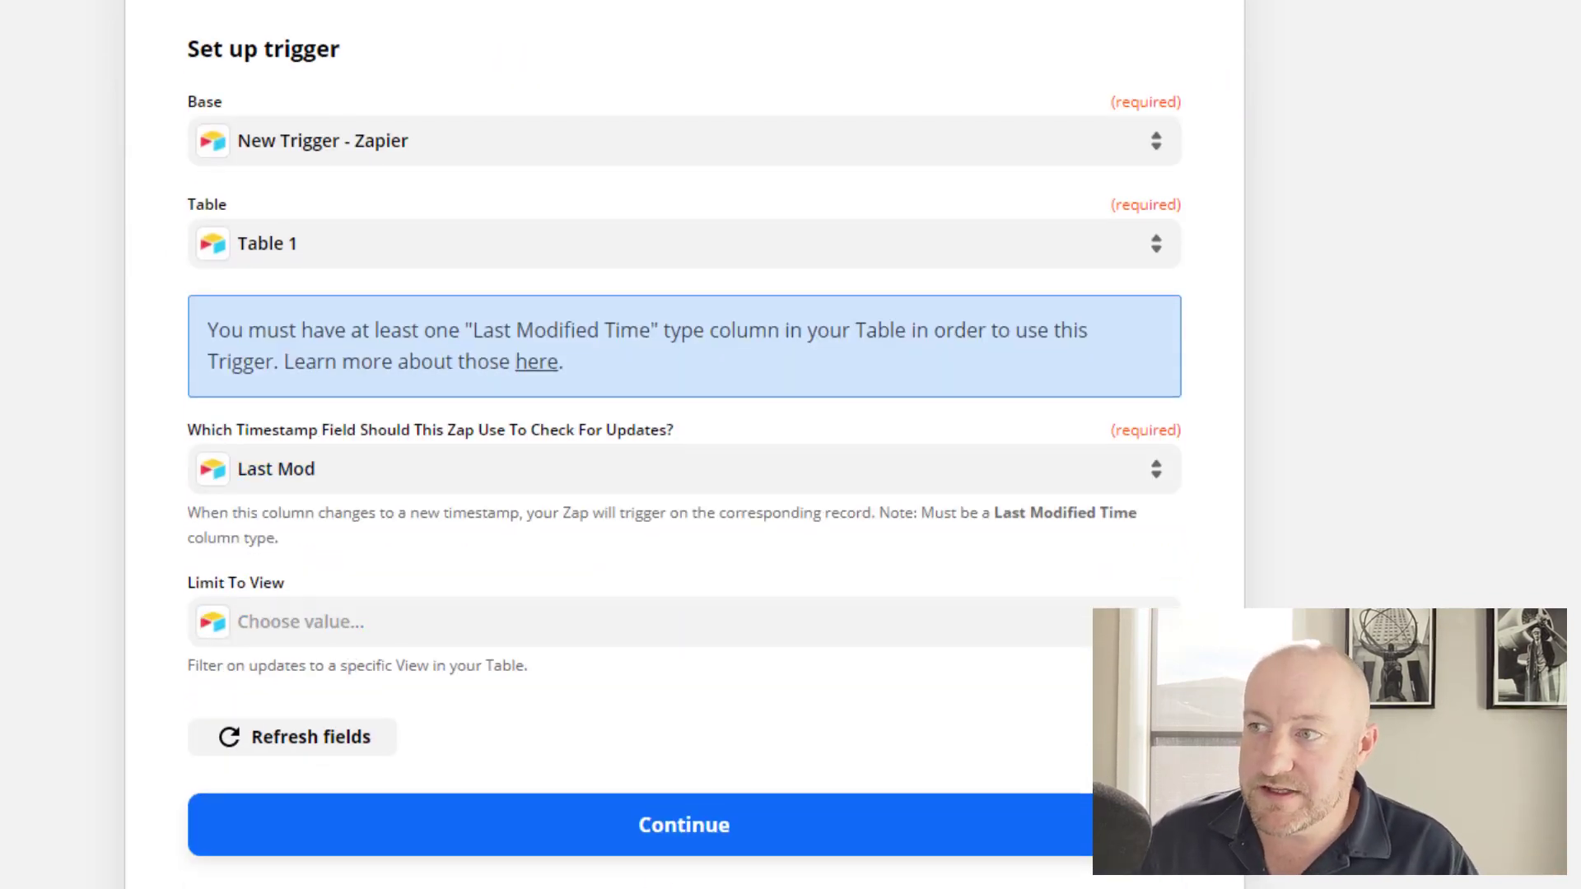
click(622, 846)
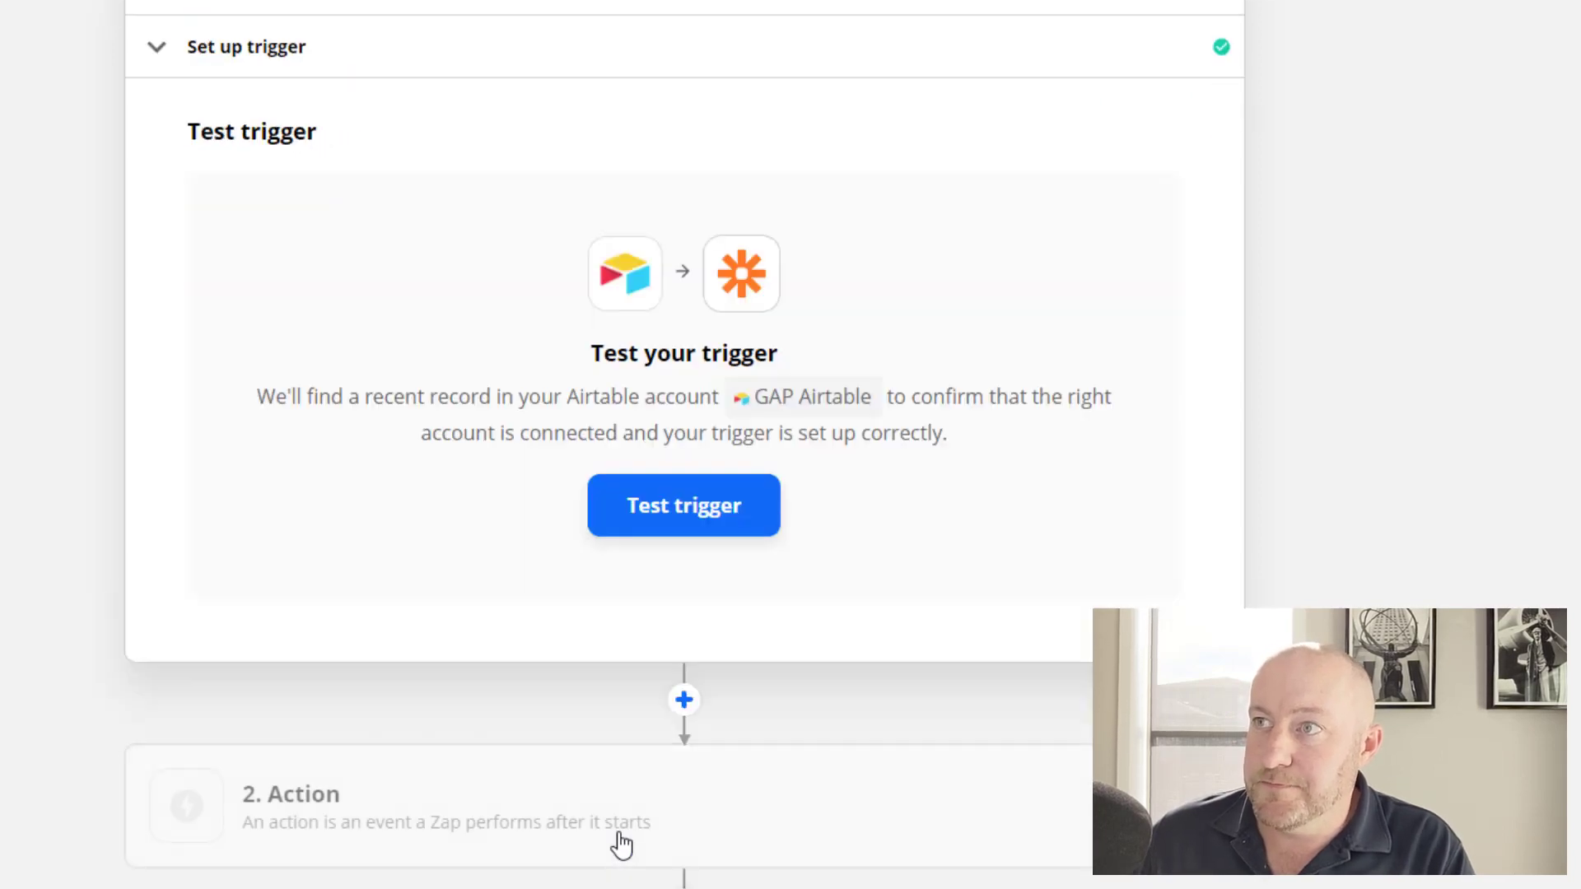
click(653, 537)
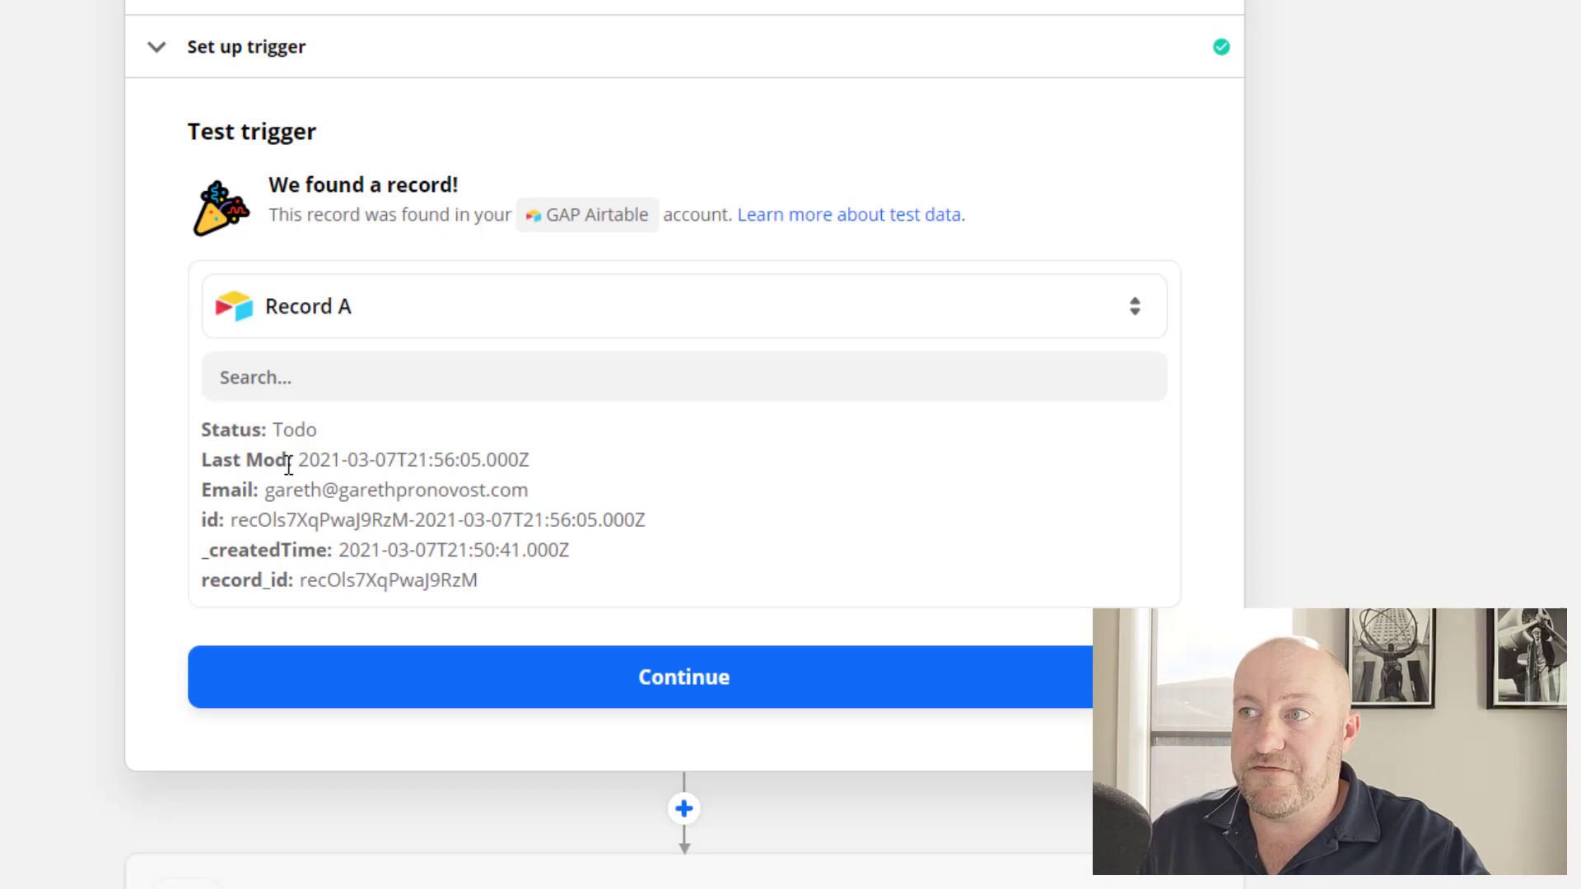
drag(213, 429, 537, 610)
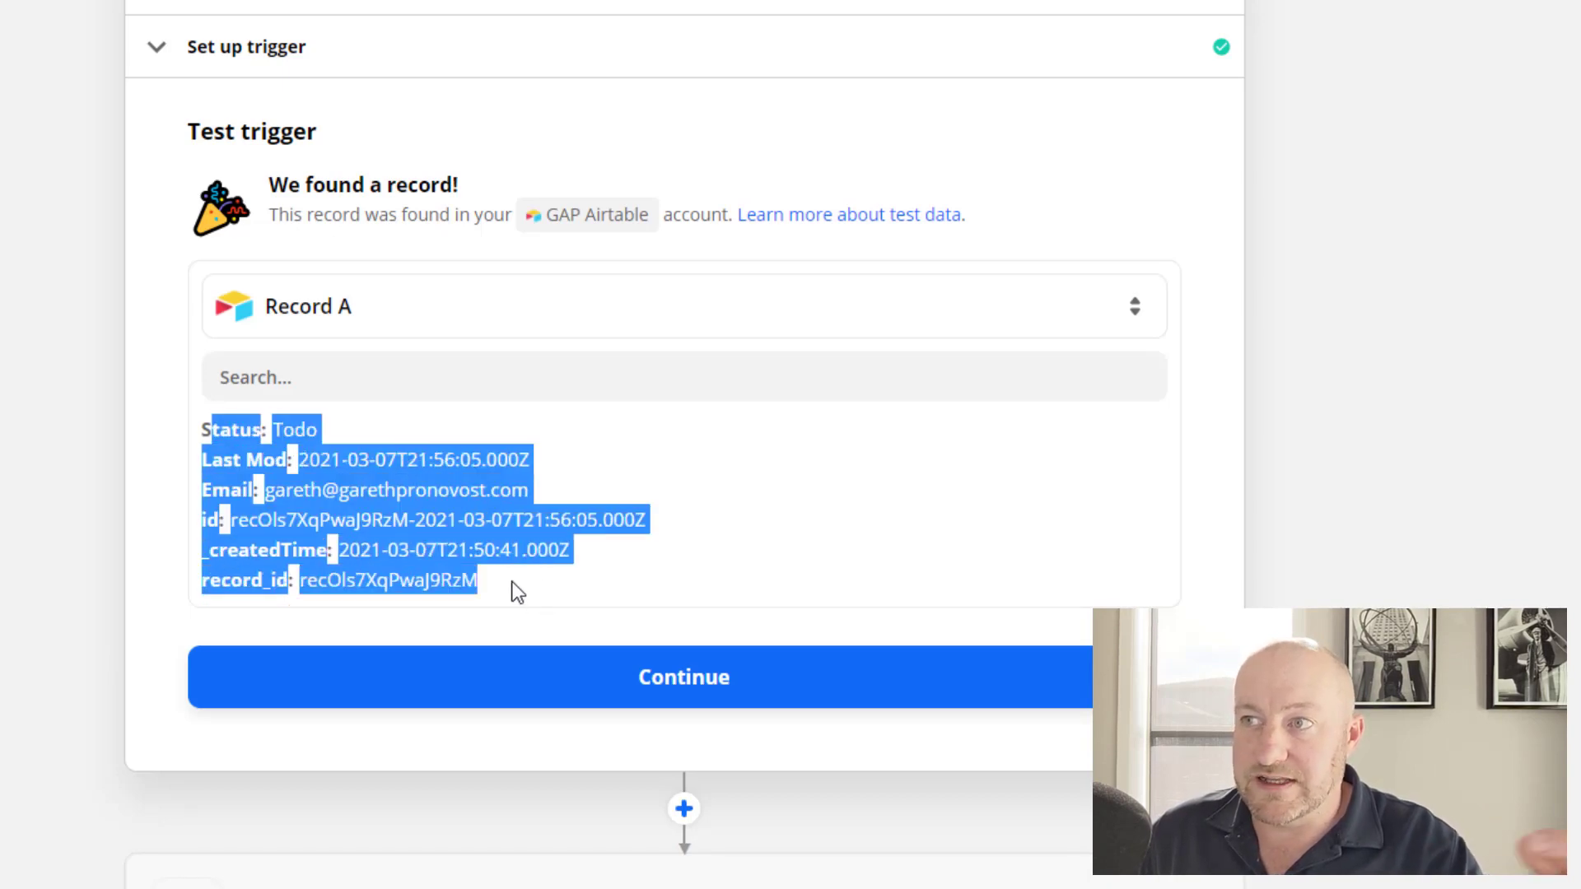
click(509, 585)
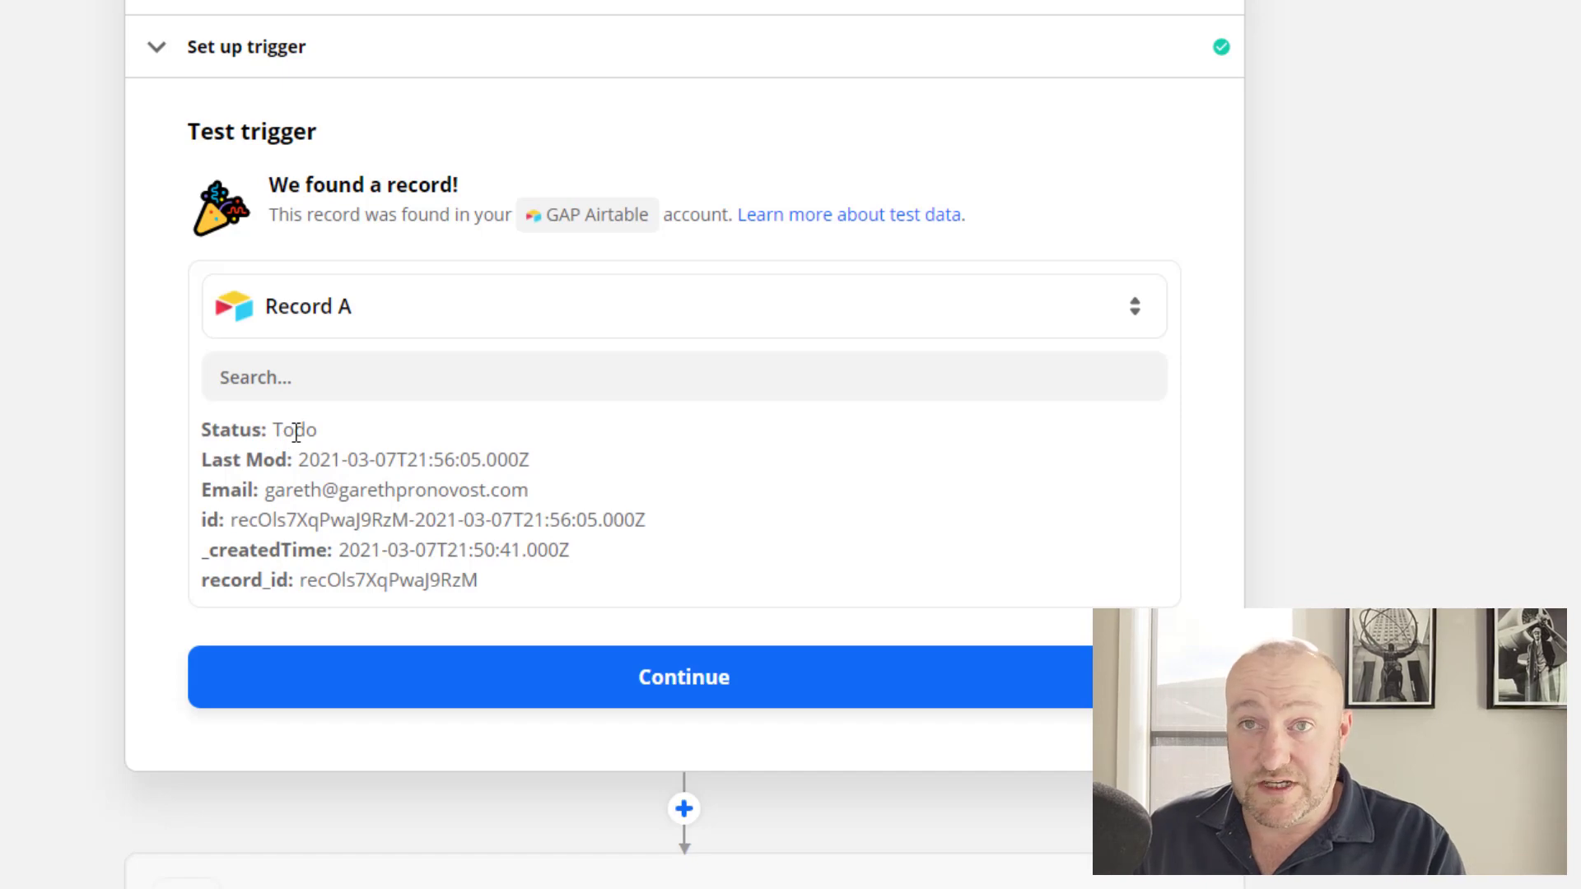
drag(268, 492, 442, 489)
click(443, 489)
drag(237, 521, 622, 524)
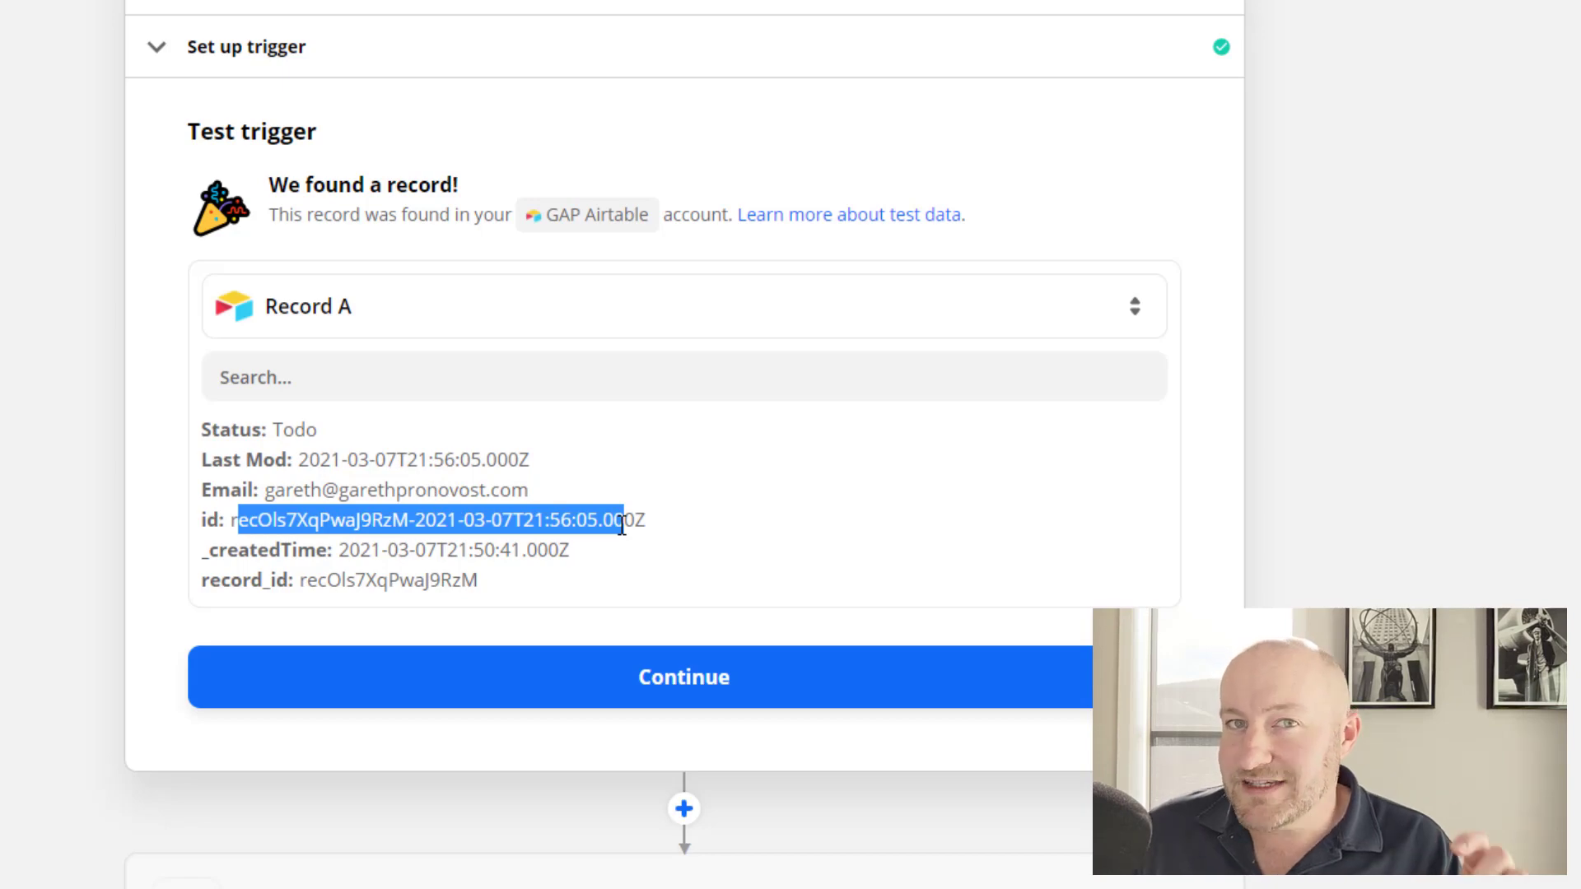
click(284, 535)
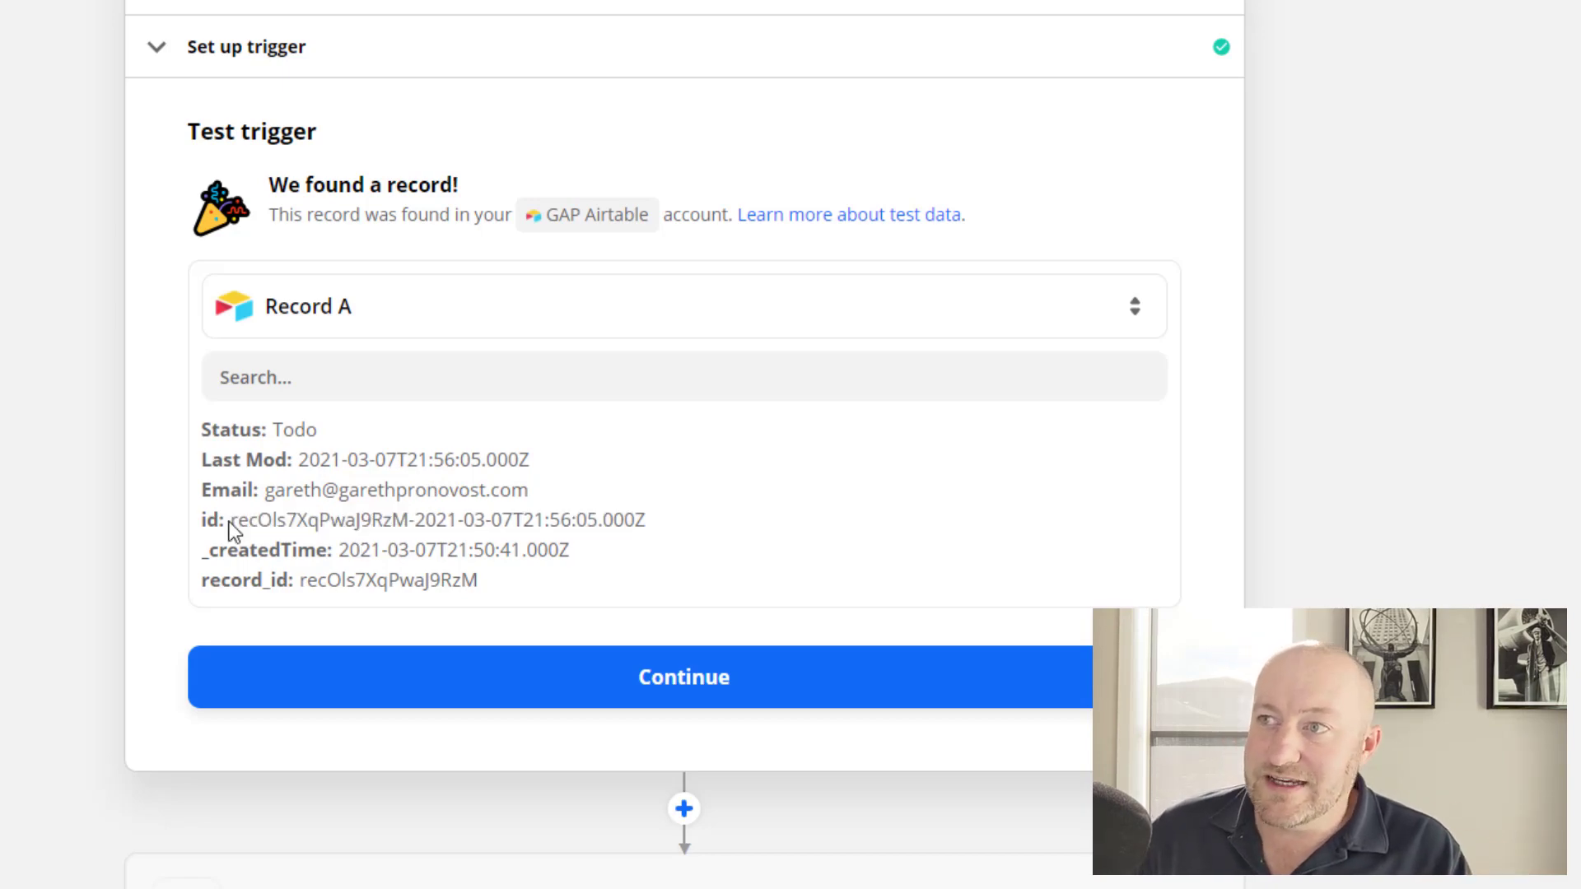
drag(232, 521, 611, 515)
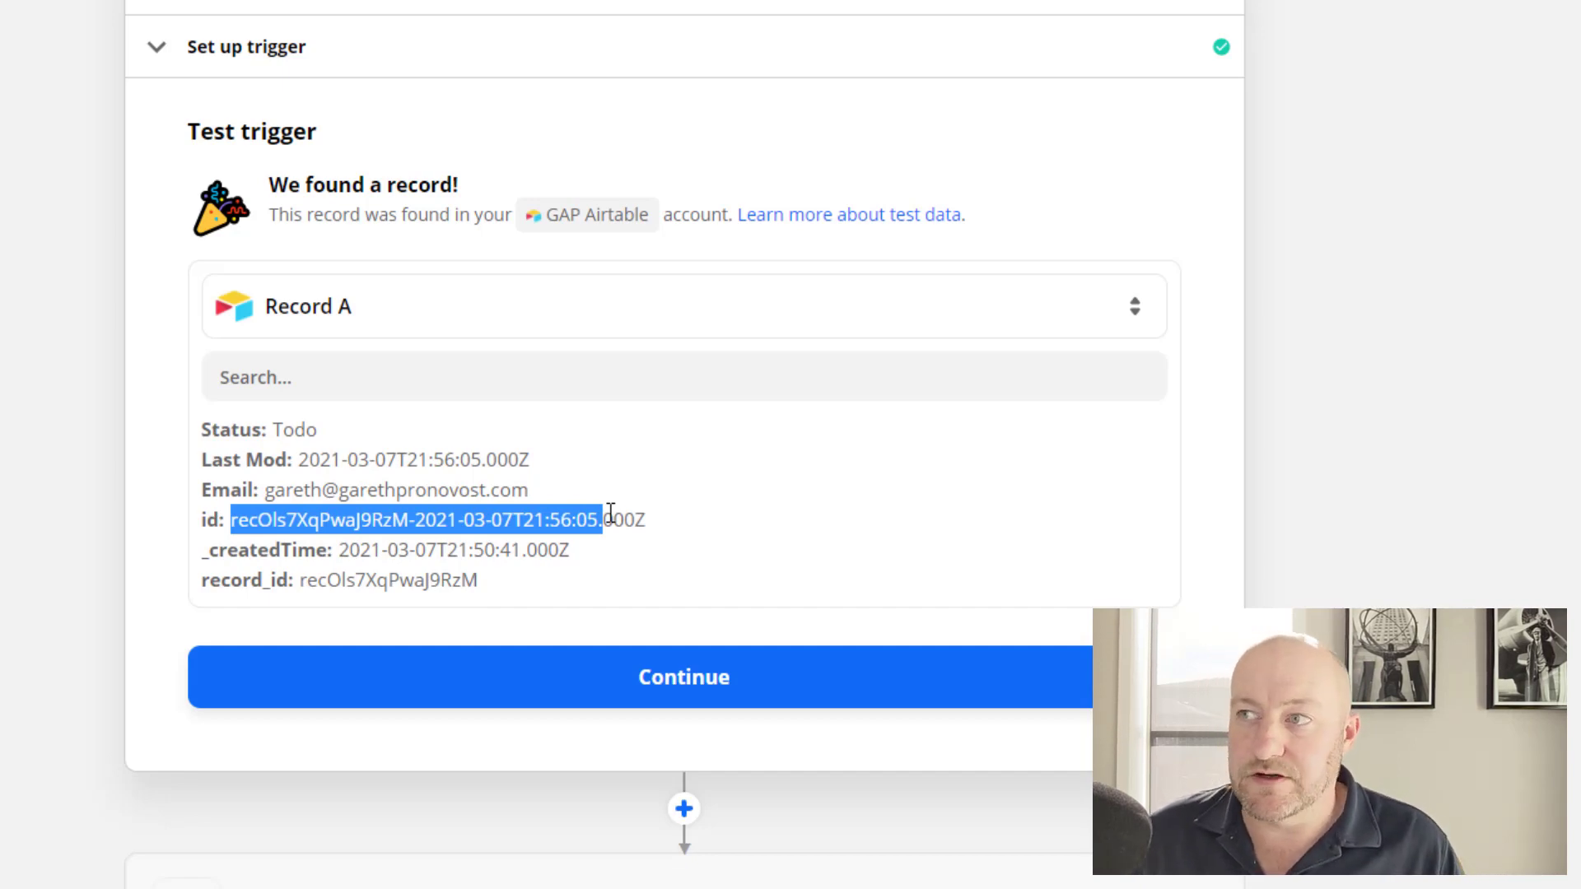
click(611, 514)
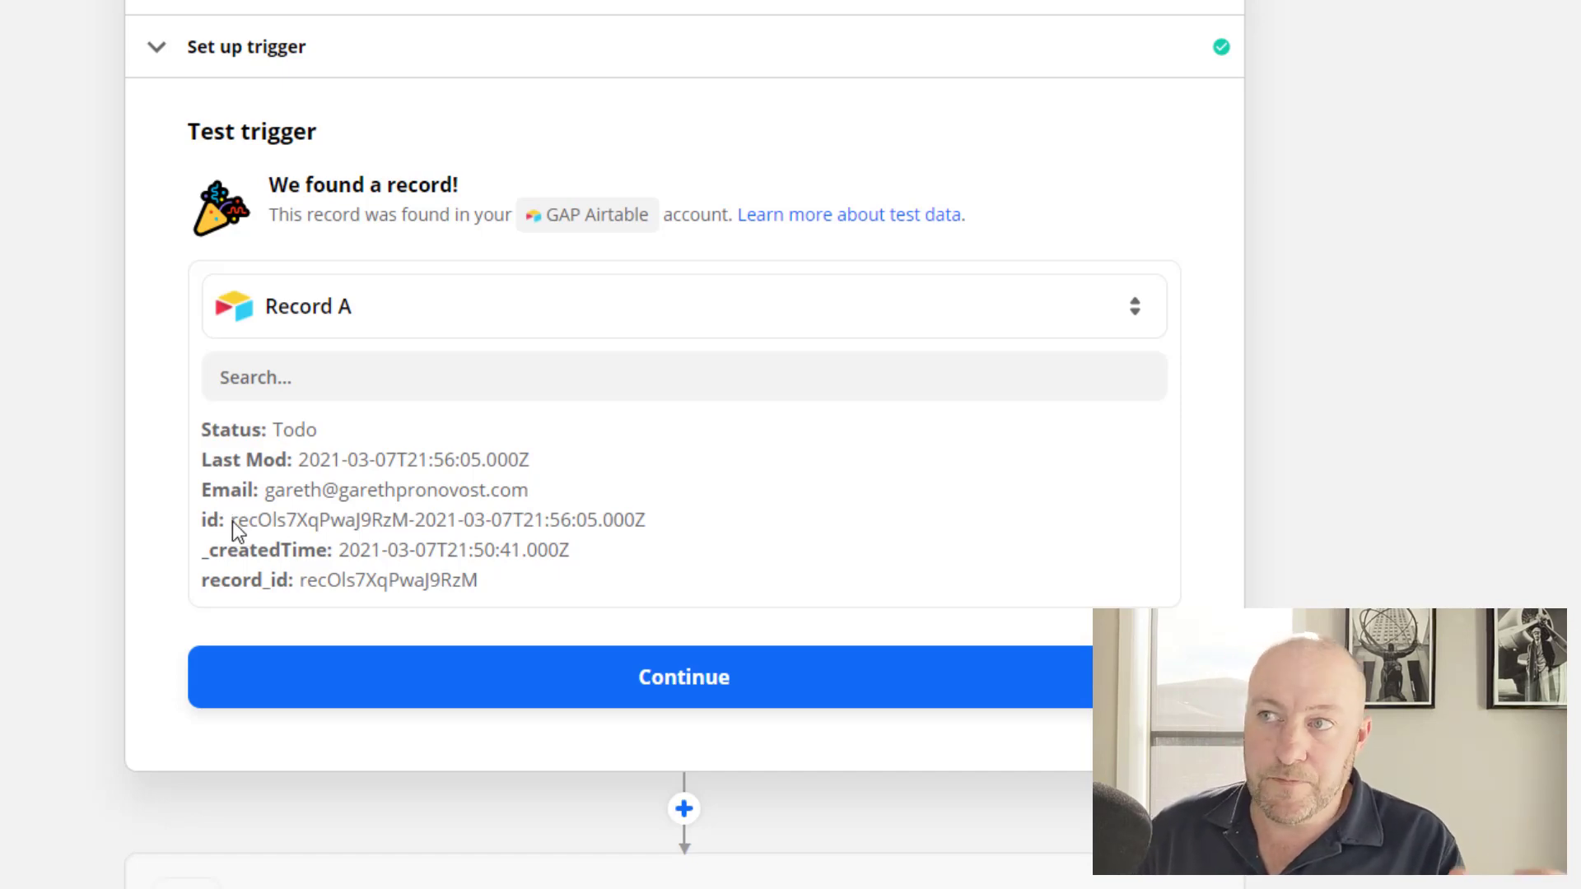
drag(410, 520, 231, 520)
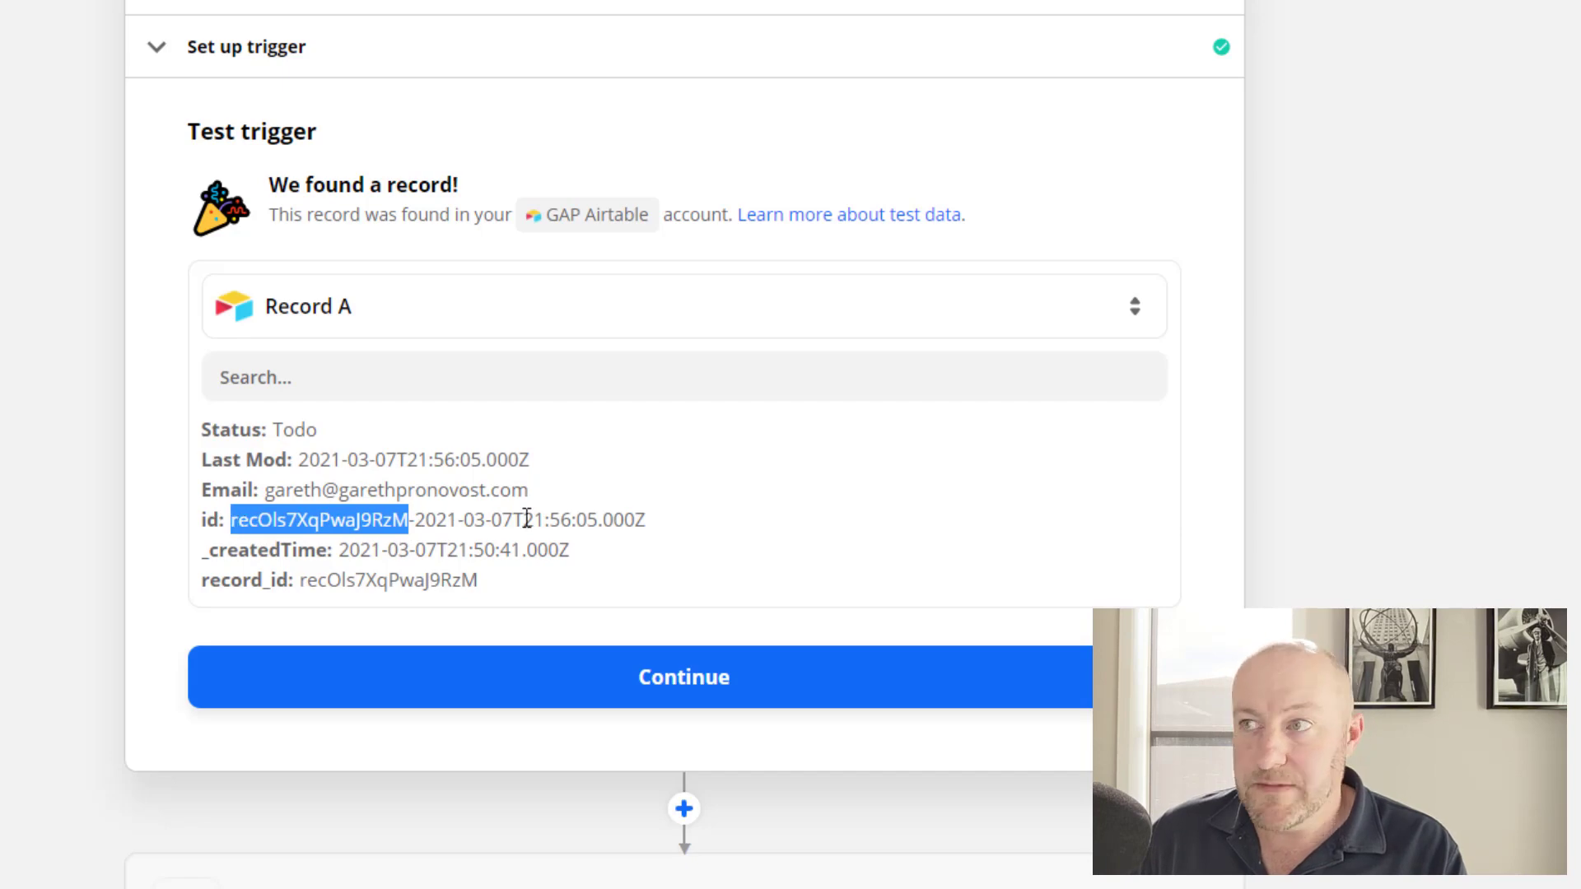
drag(416, 519, 688, 534)
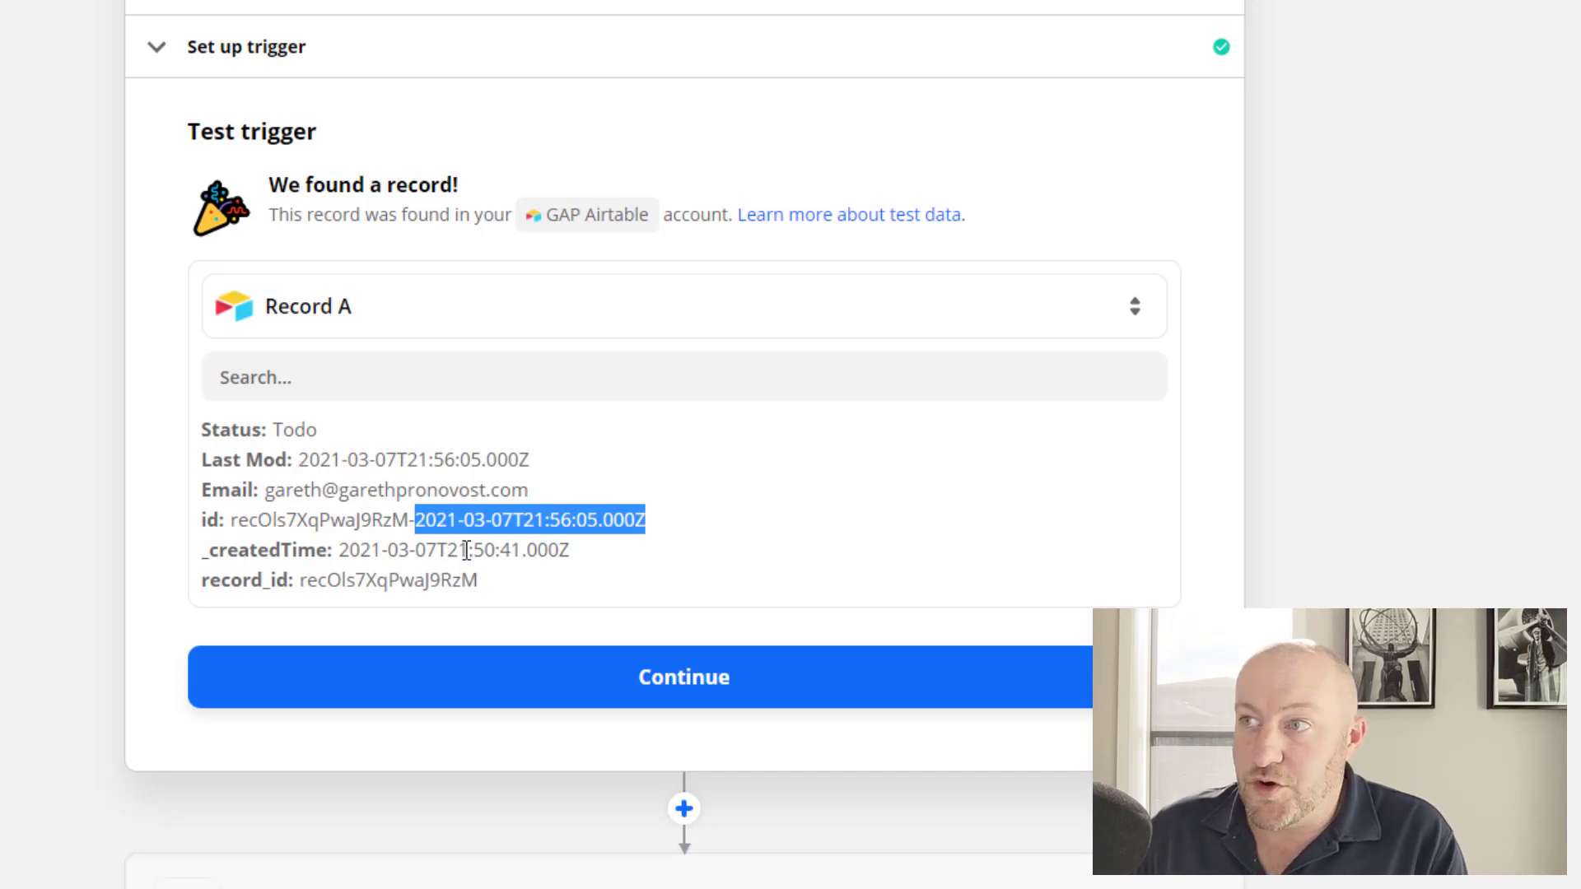
drag(301, 580, 486, 595)
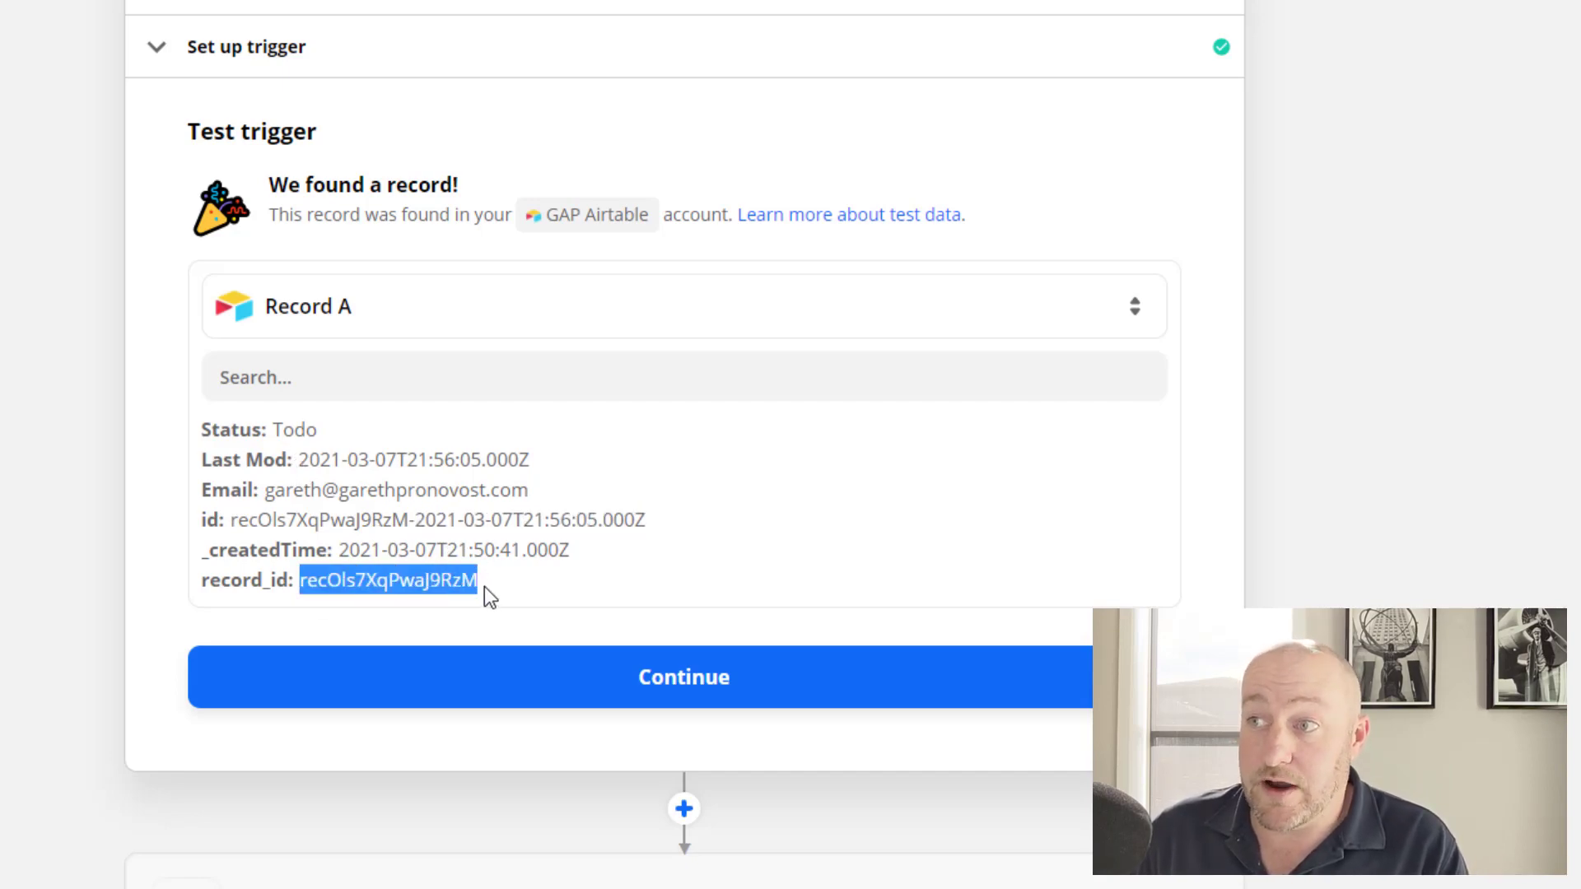
drag(300, 459, 202, 458)
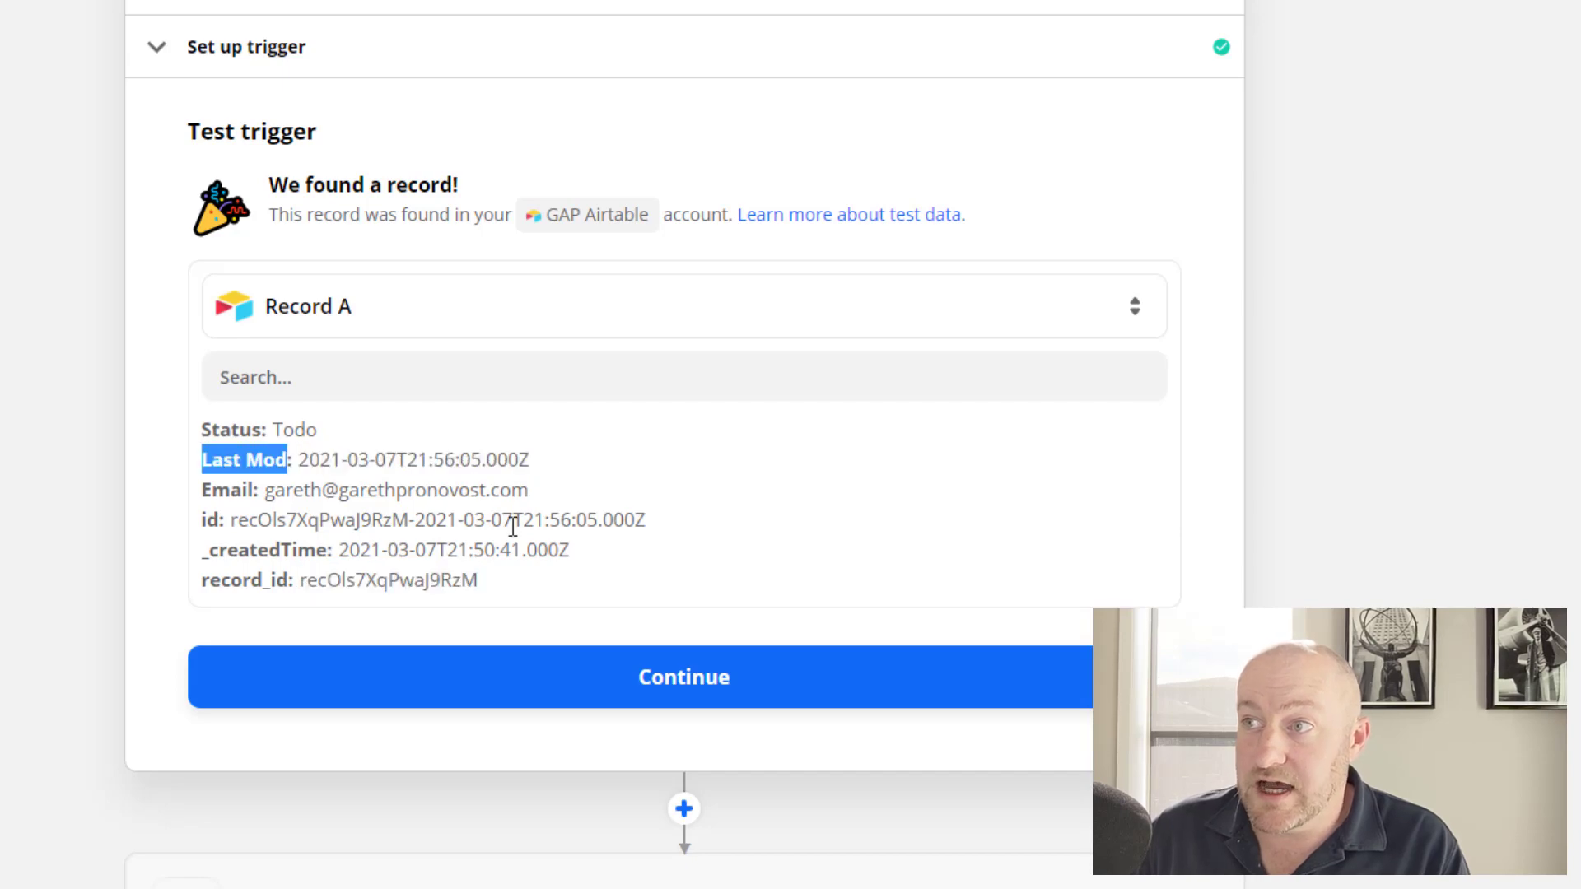
drag(374, 518, 494, 519)
click(445, 544)
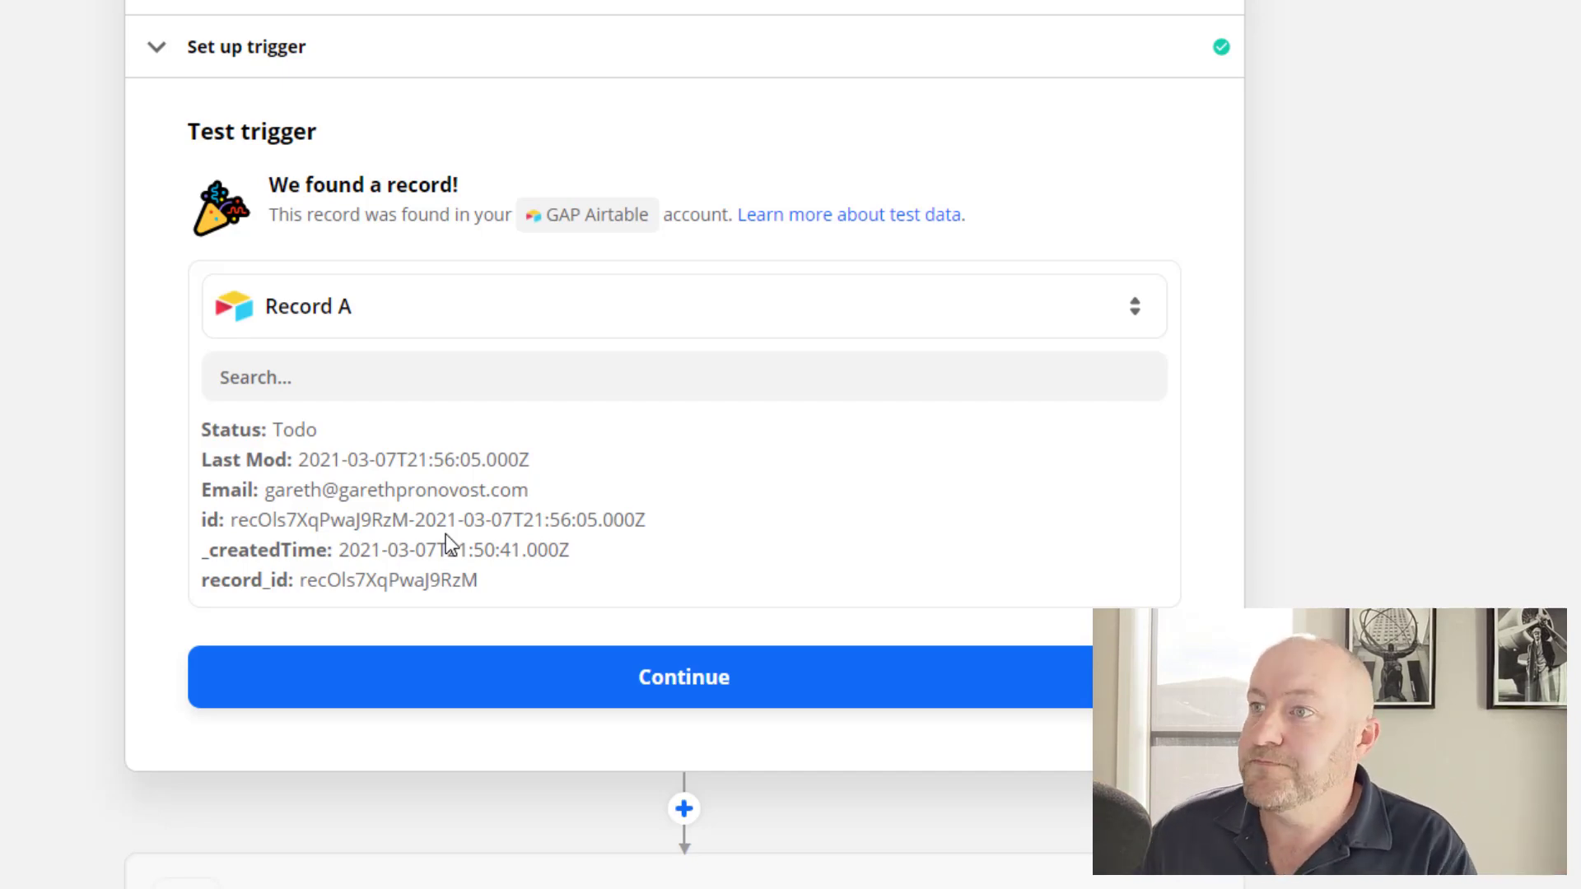
Add a Gmail action step with Send Email as the action event.
click(463, 680)
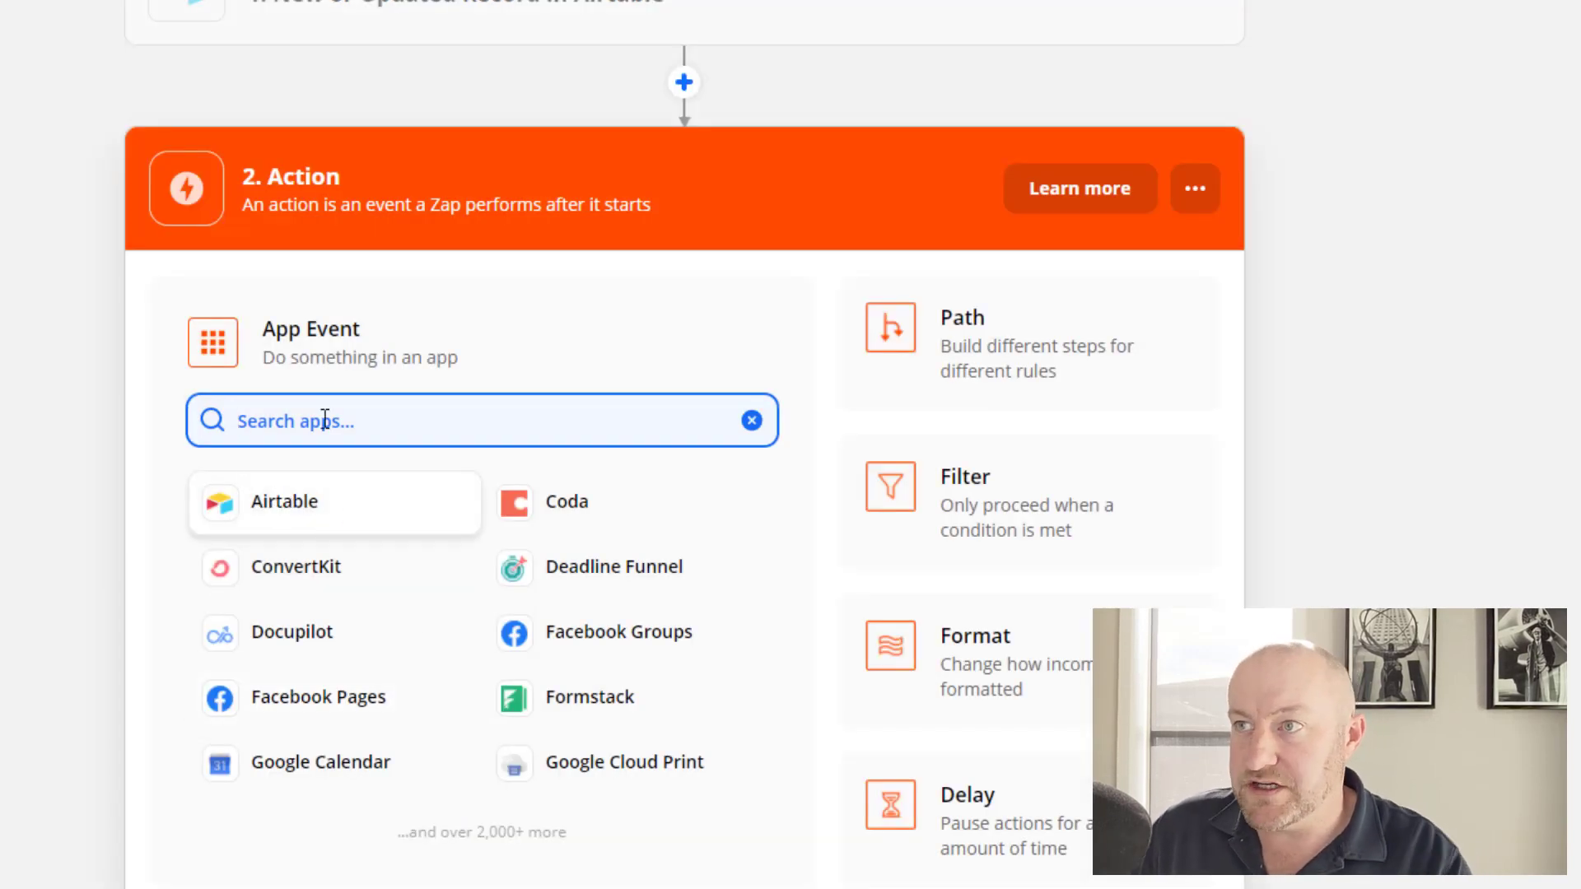
text(gm a)
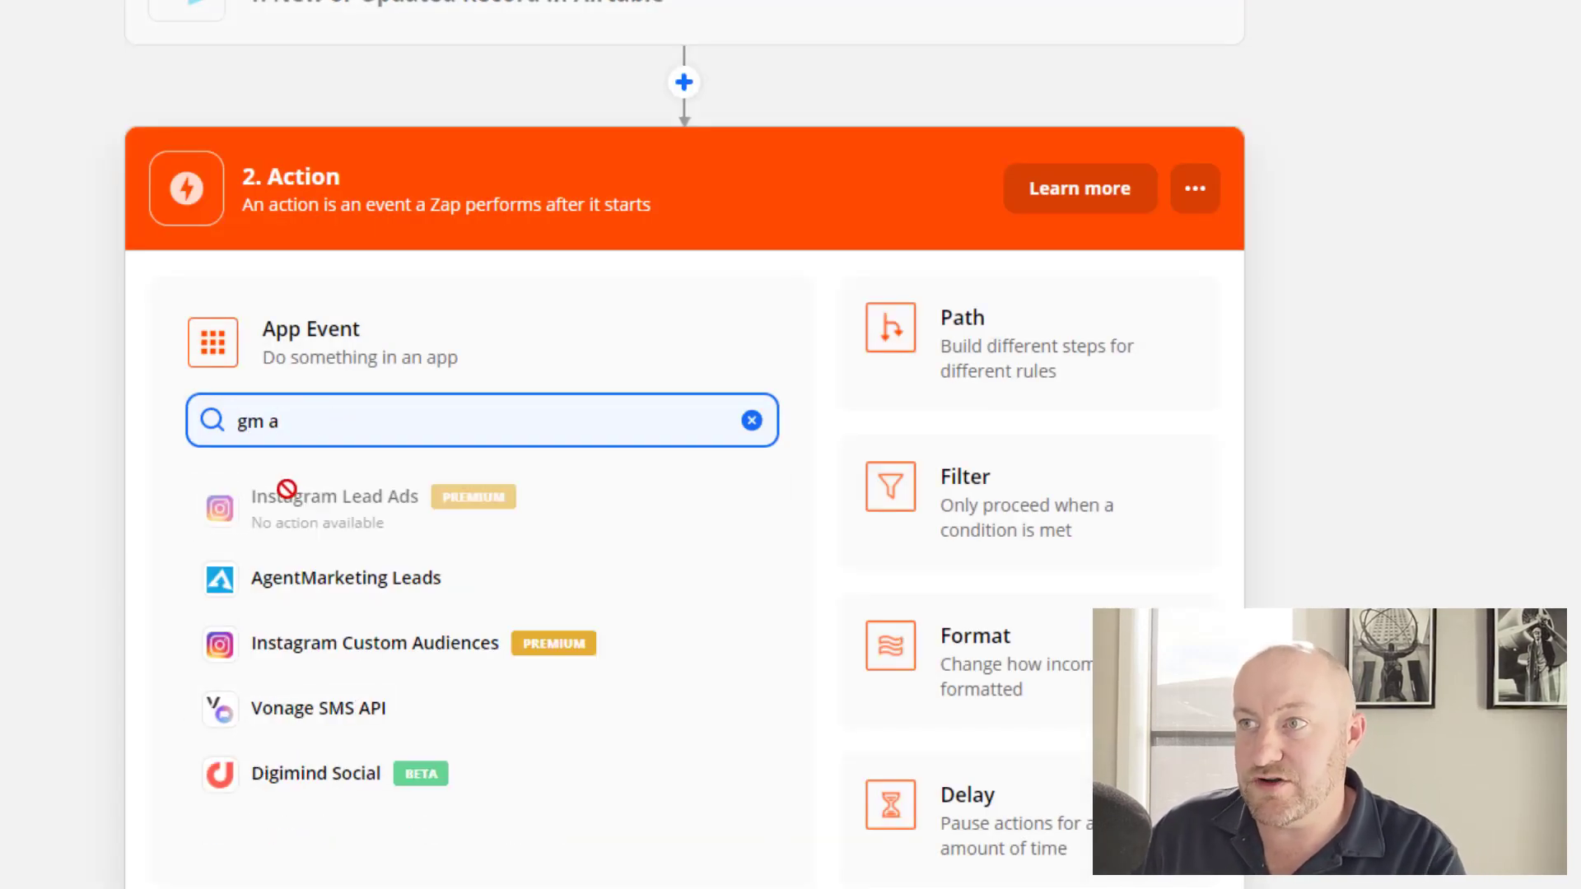
key(BackSpace)
key(BackSpace)
click(292, 498)
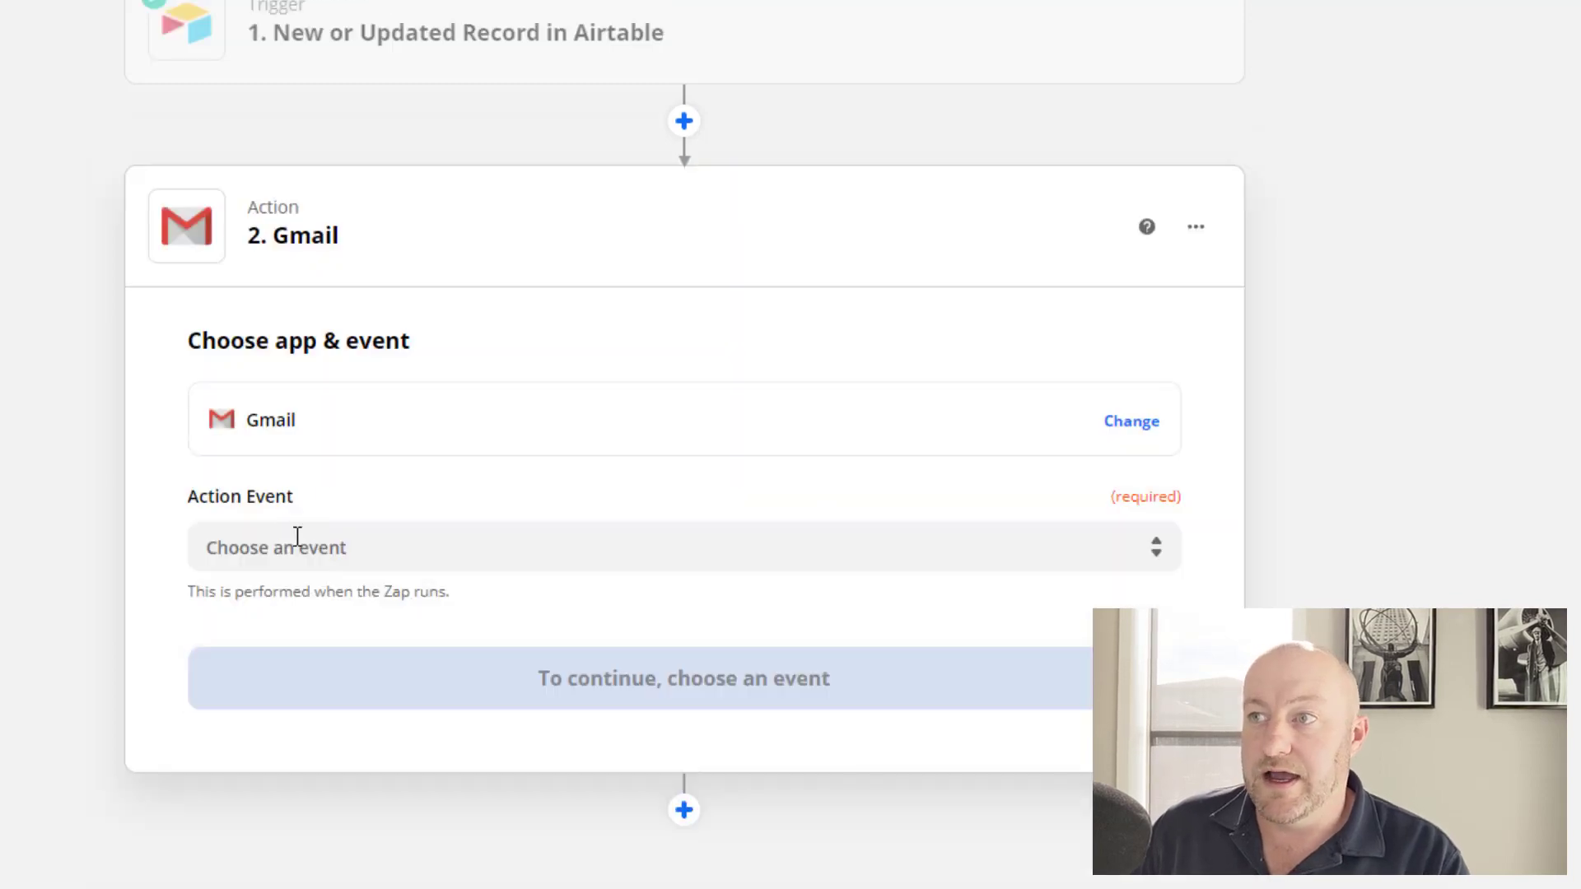
click(296, 540)
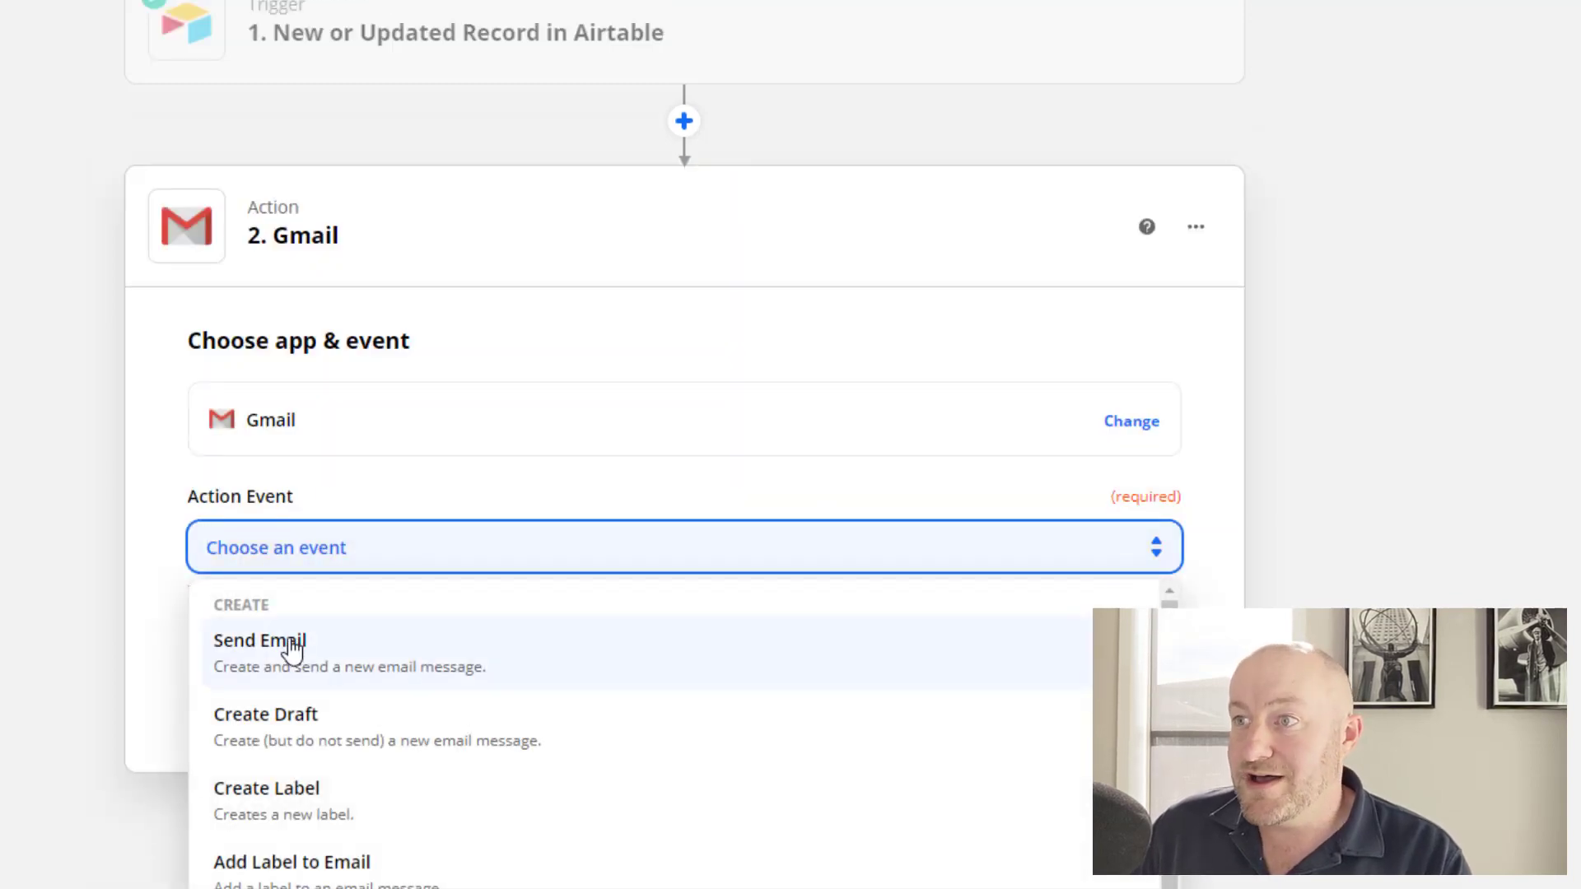
click(296, 649)
click(345, 703)
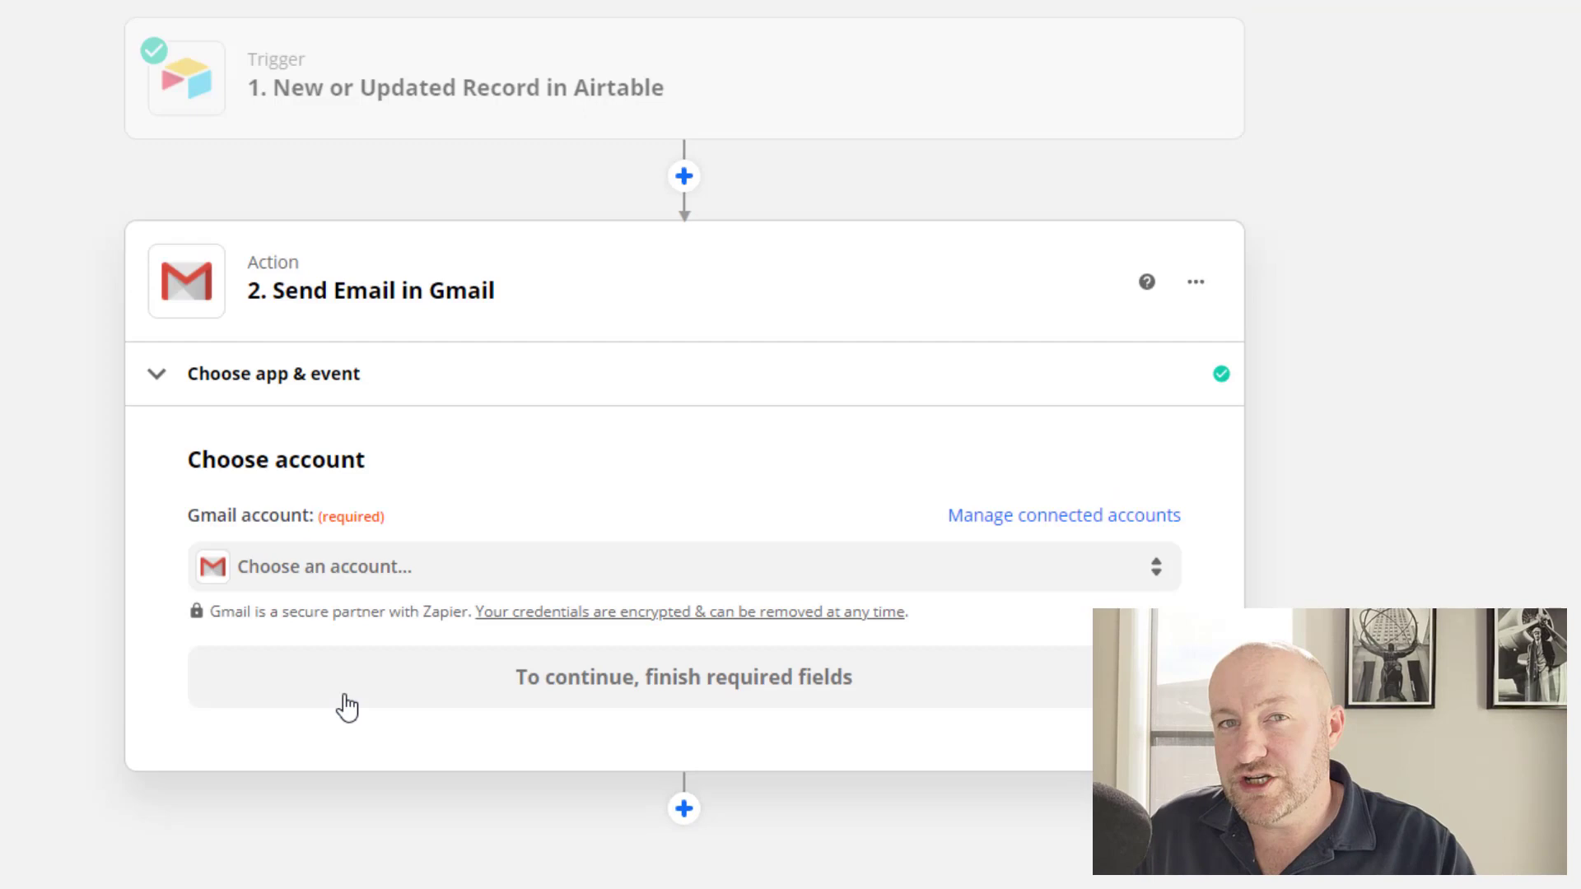
Connect the first listed Gmail account to the Send Email action.
click(283, 576)
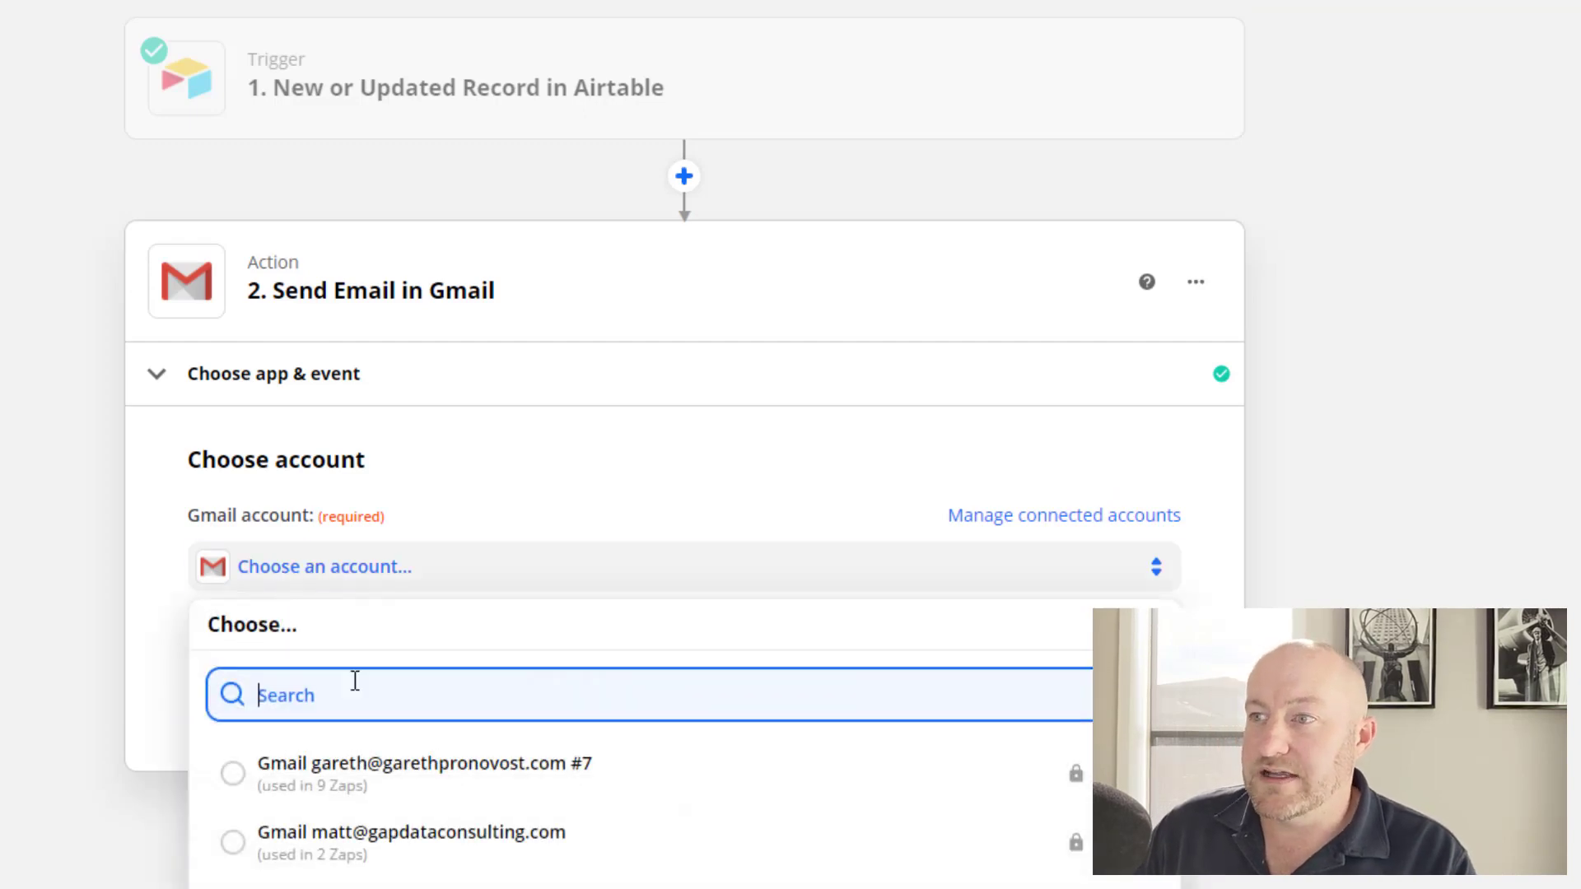
click(297, 787)
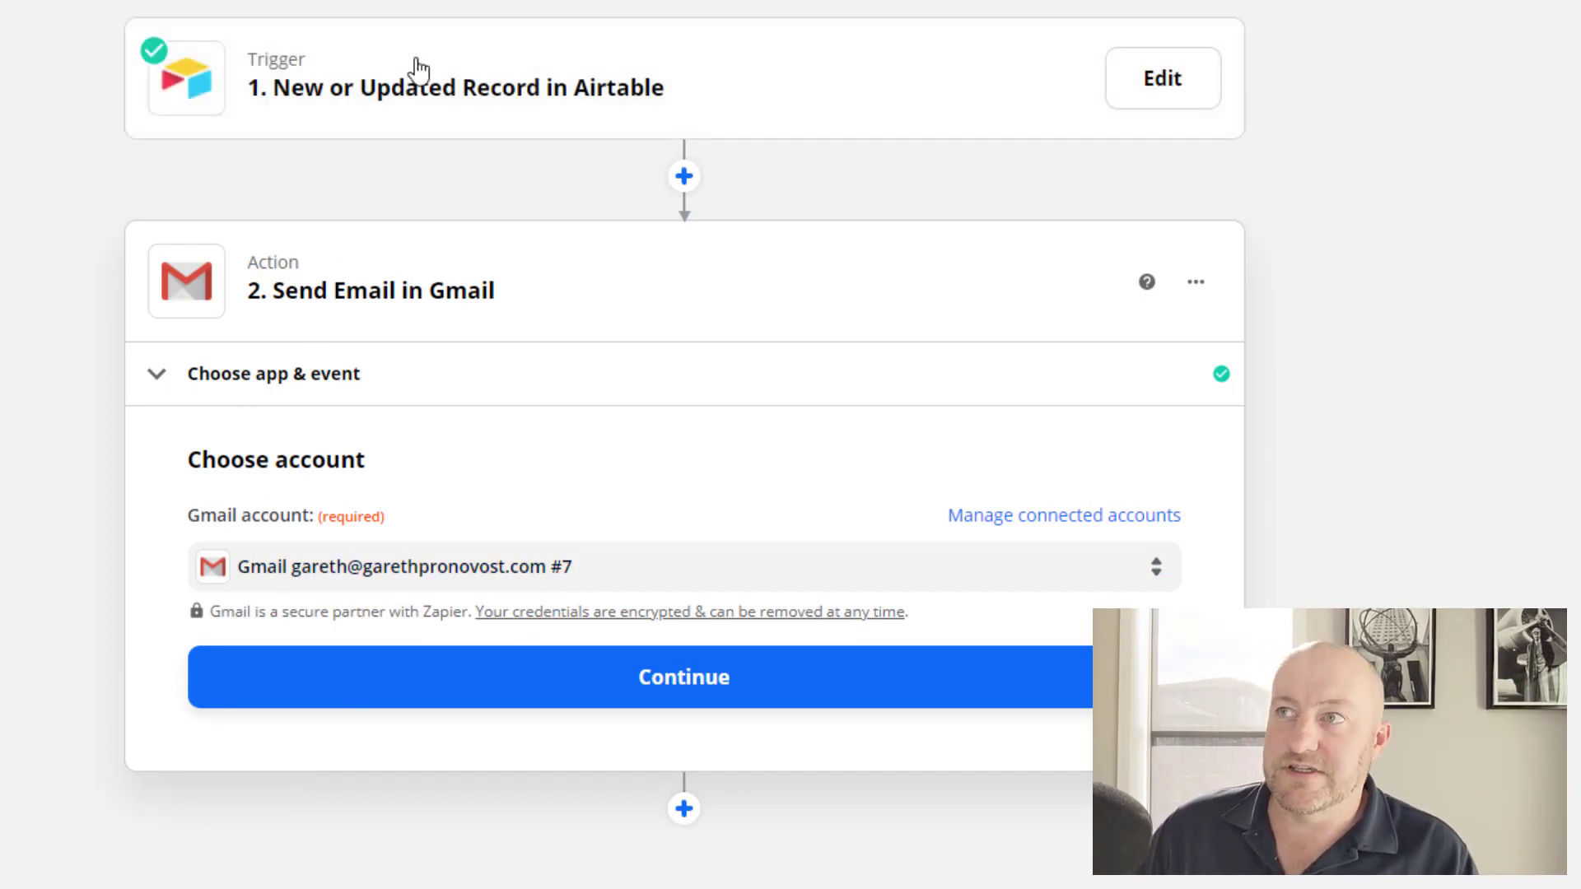
click(409, 89)
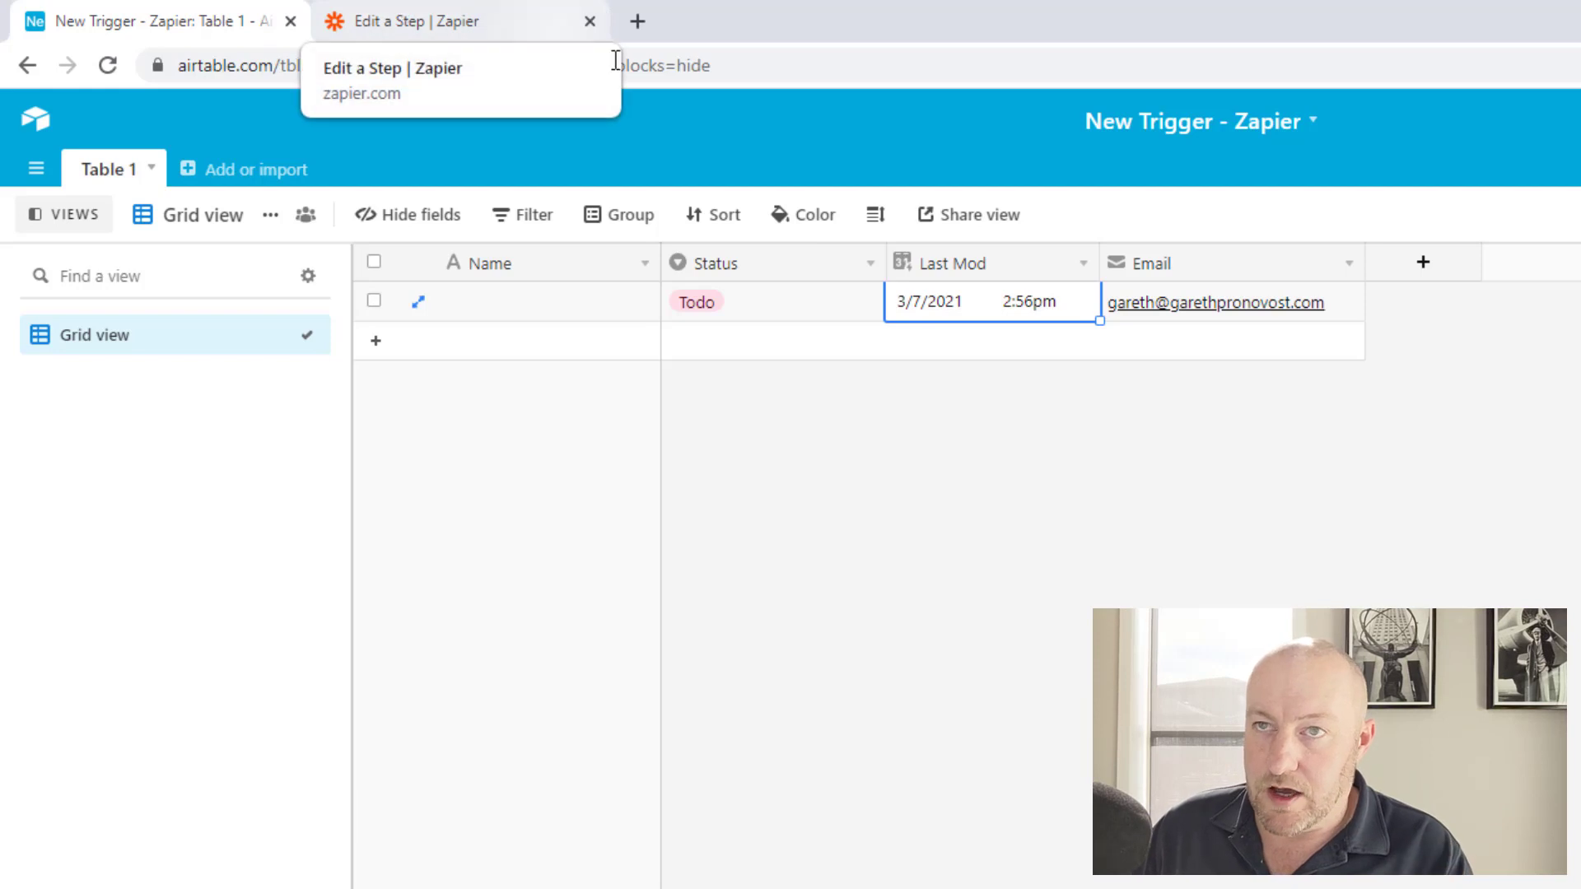
Add a second record with Status set to In progress.
click(809, 320)
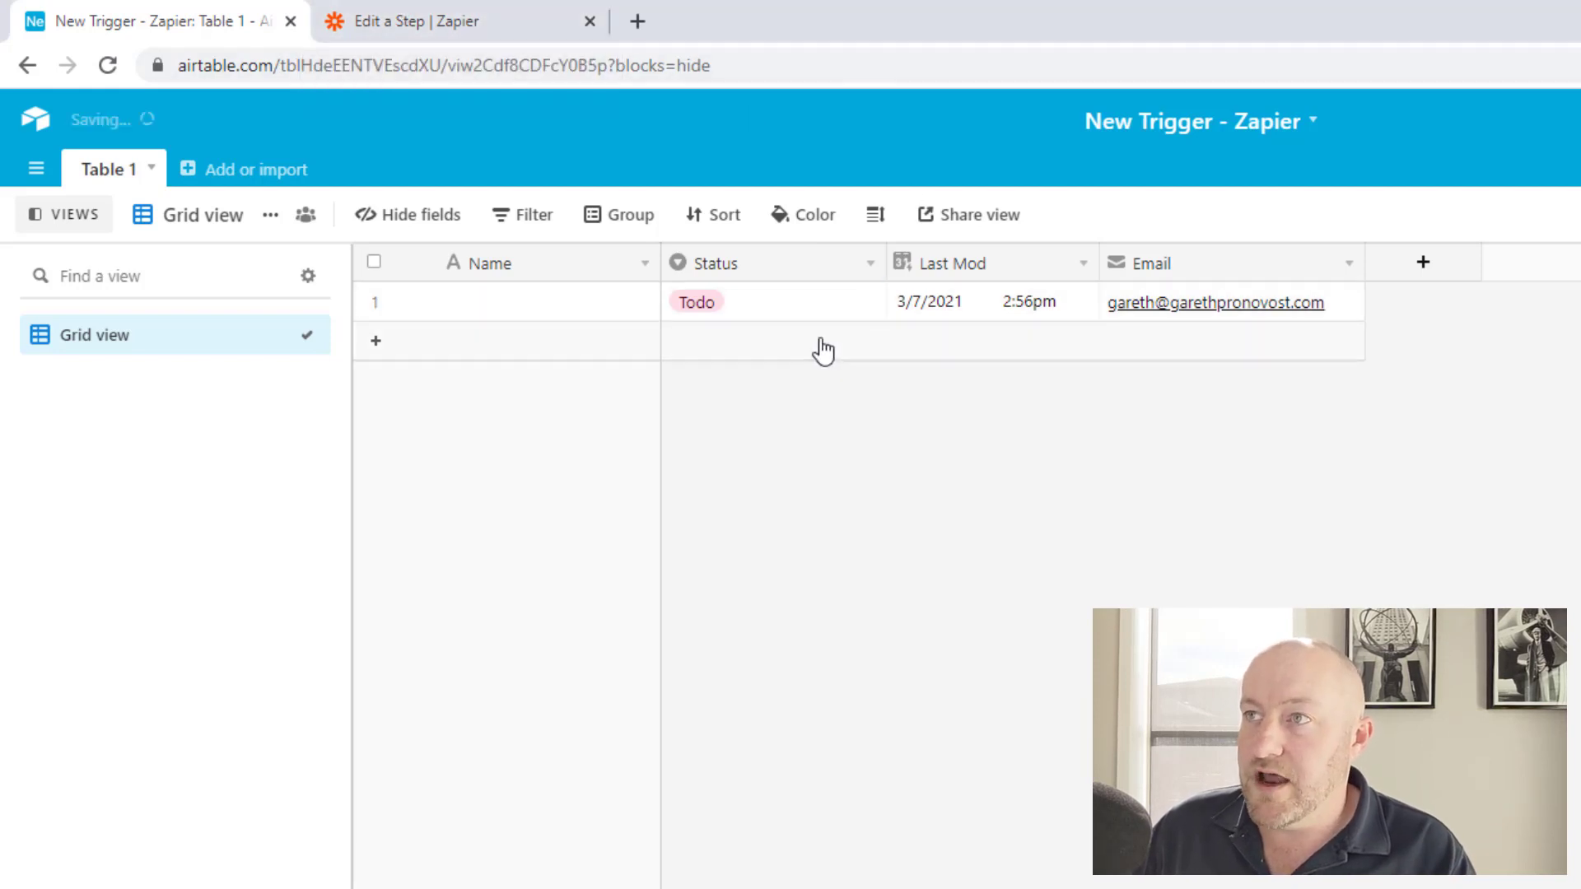
click(824, 350)
double_click(721, 345)
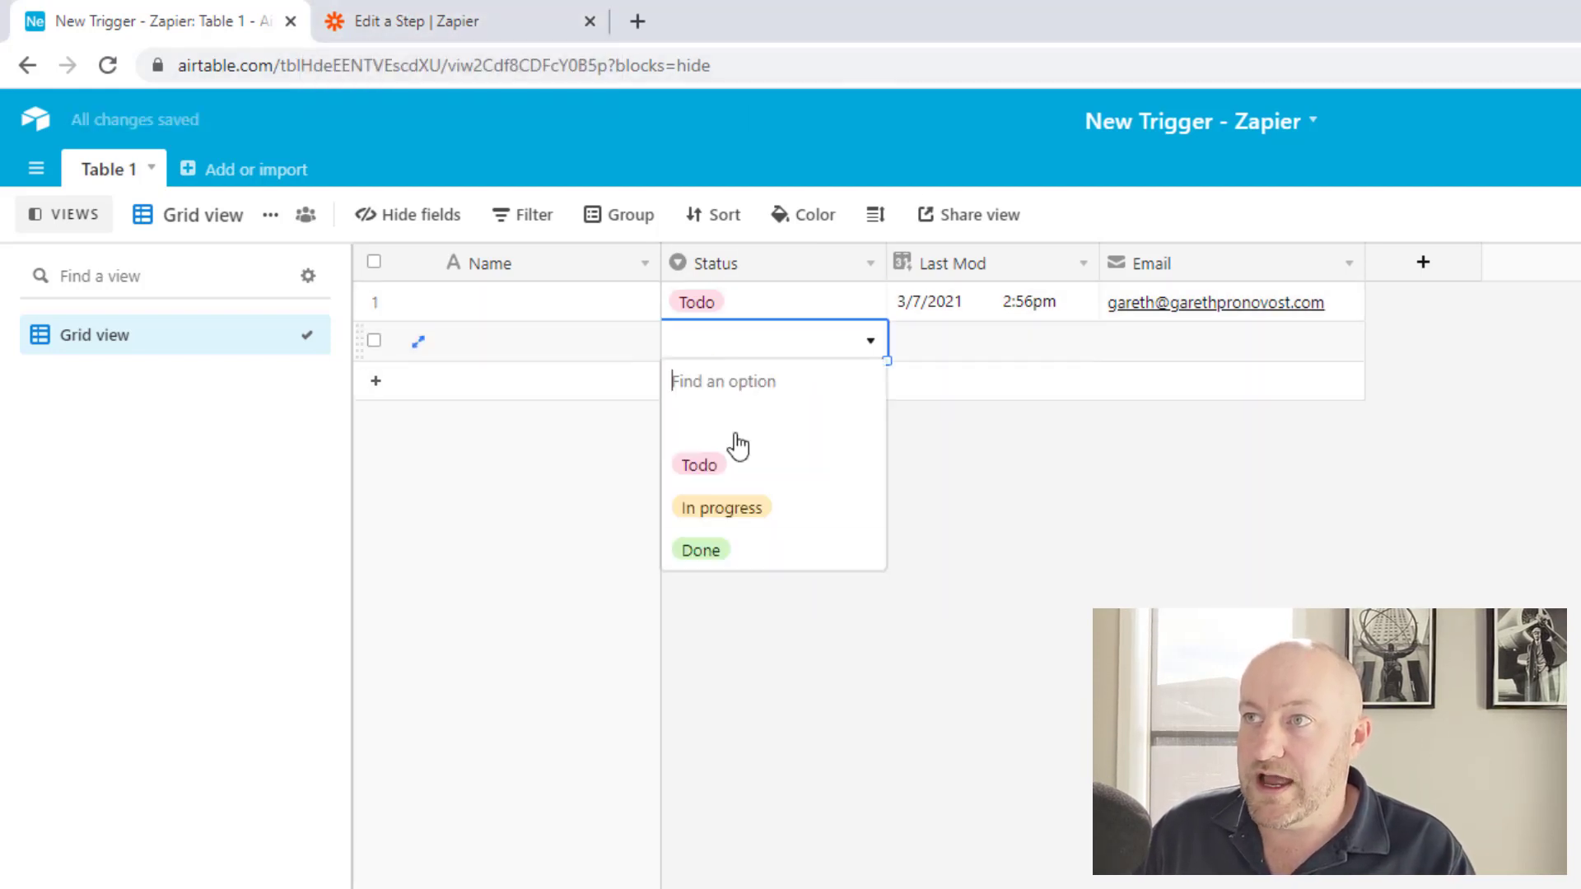
click(702, 512)
click(956, 558)
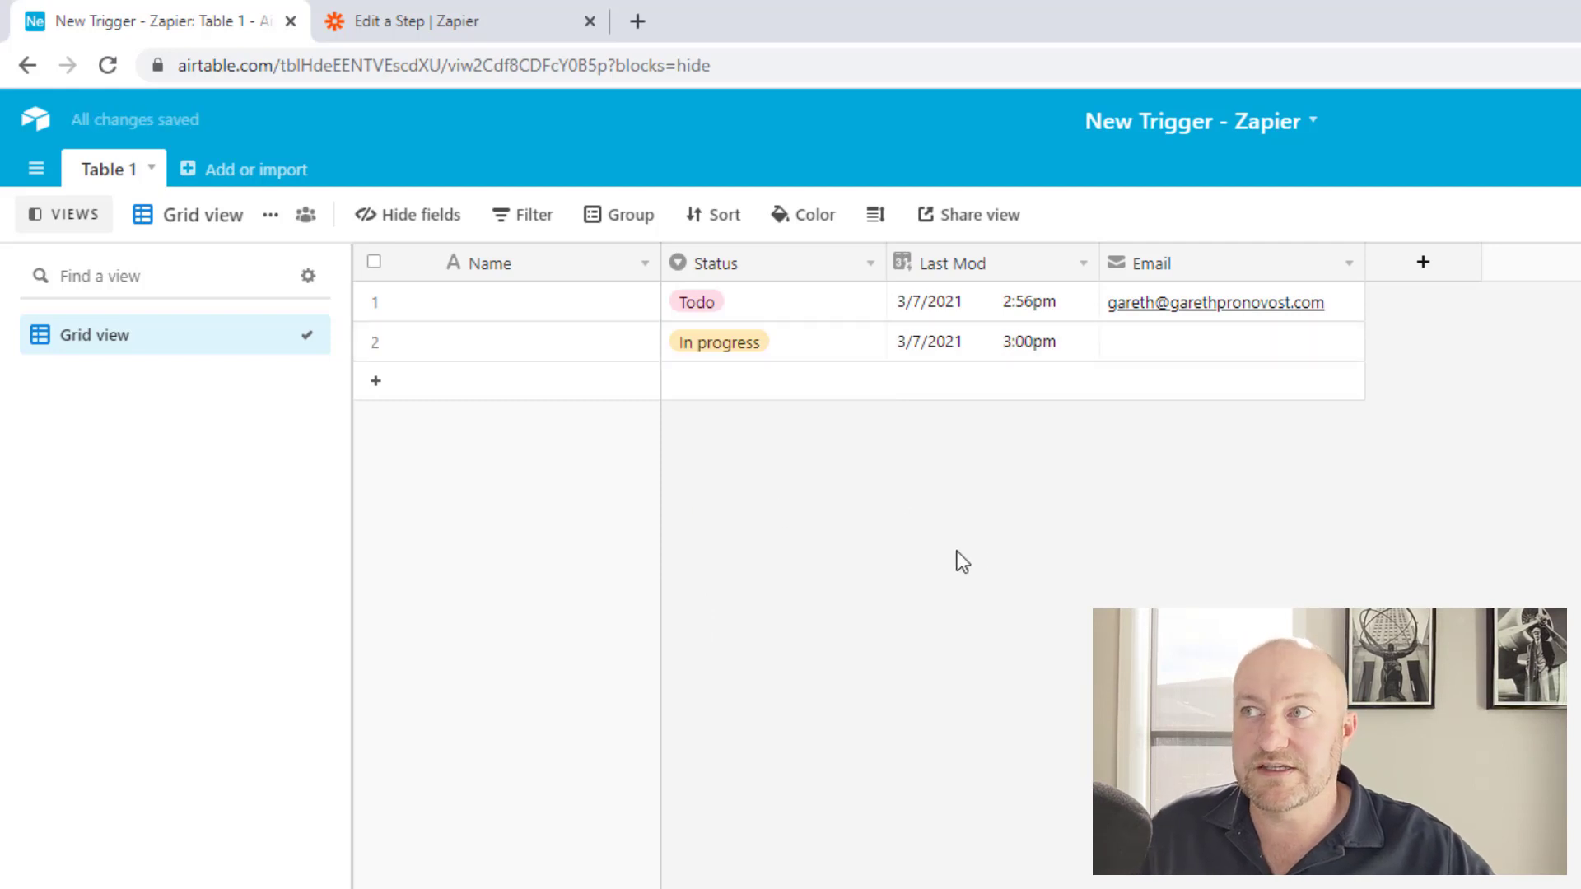
click(923, 345)
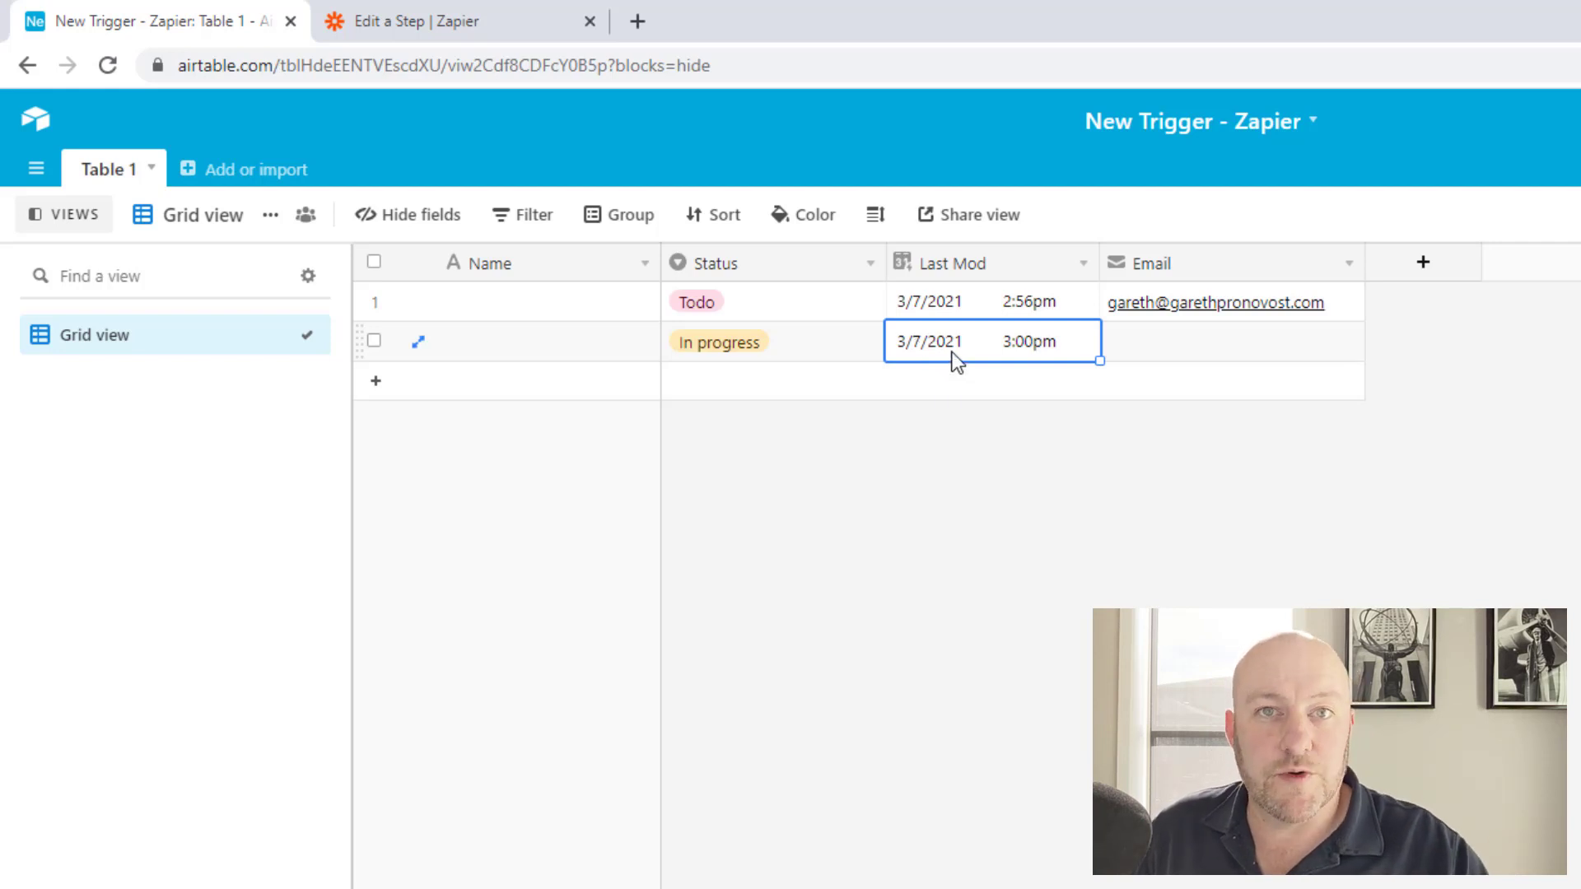
Change row 1's Status from Todo to Done, refreshing its Last Mod time.
double_click(760, 300)
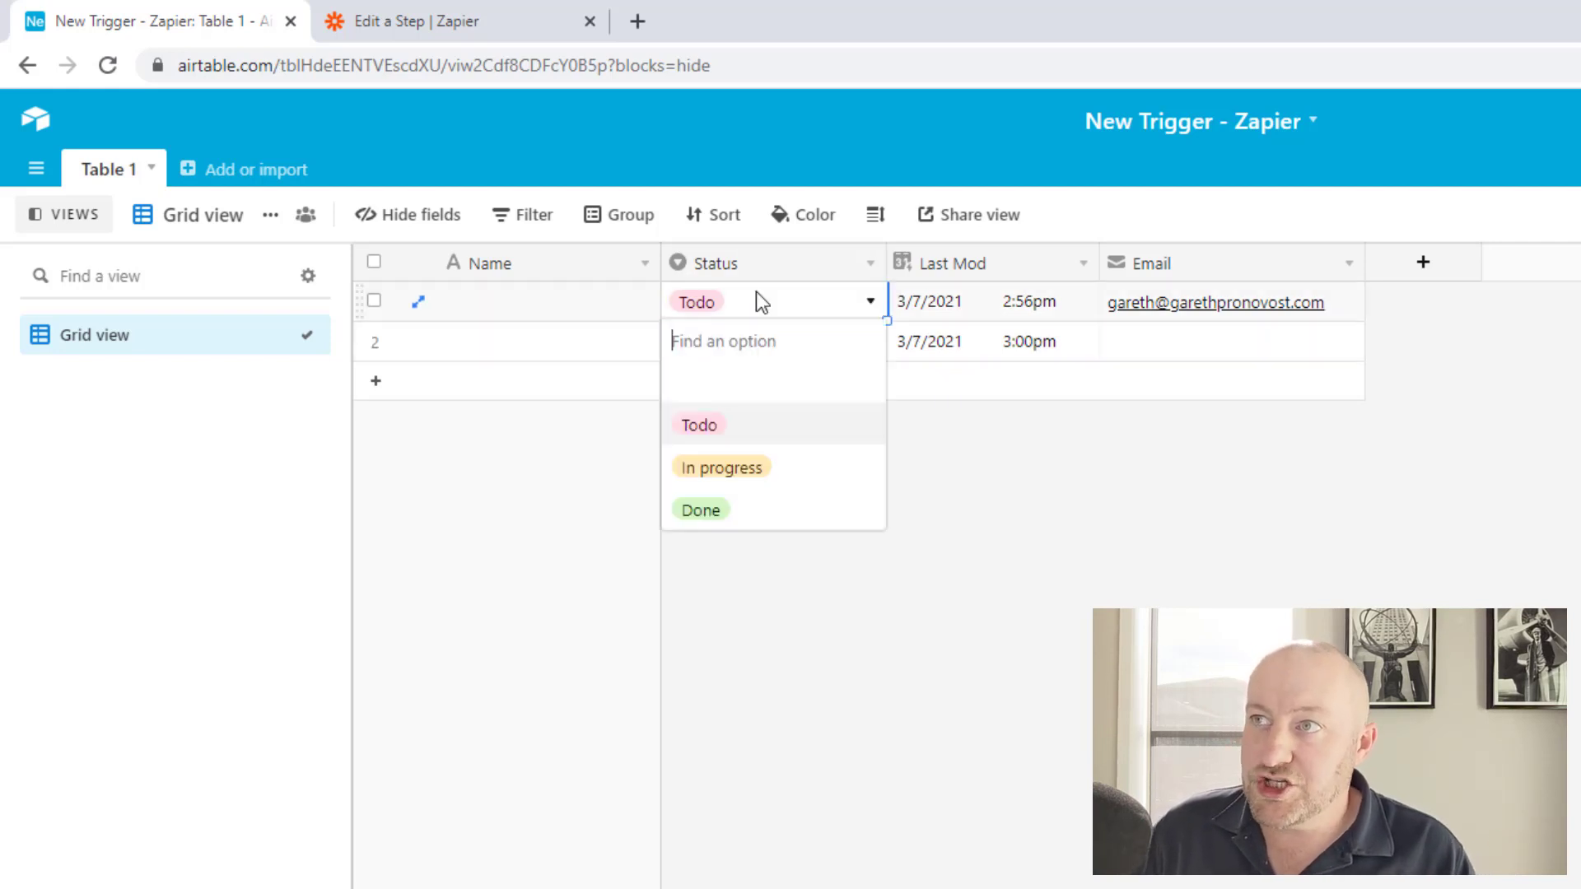
click(713, 508)
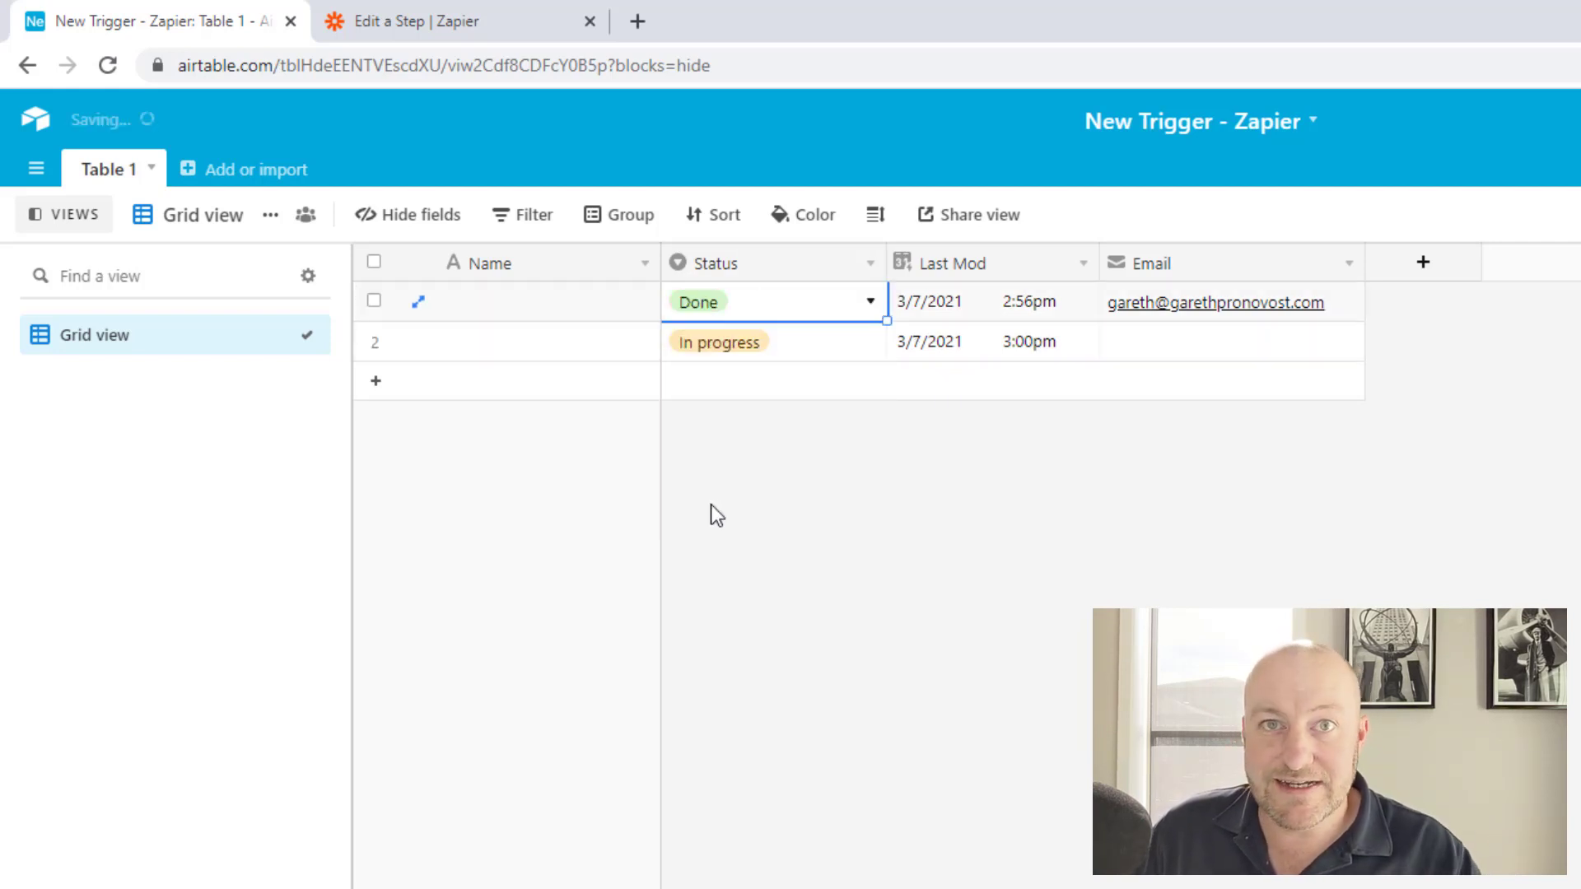
click(933, 305)
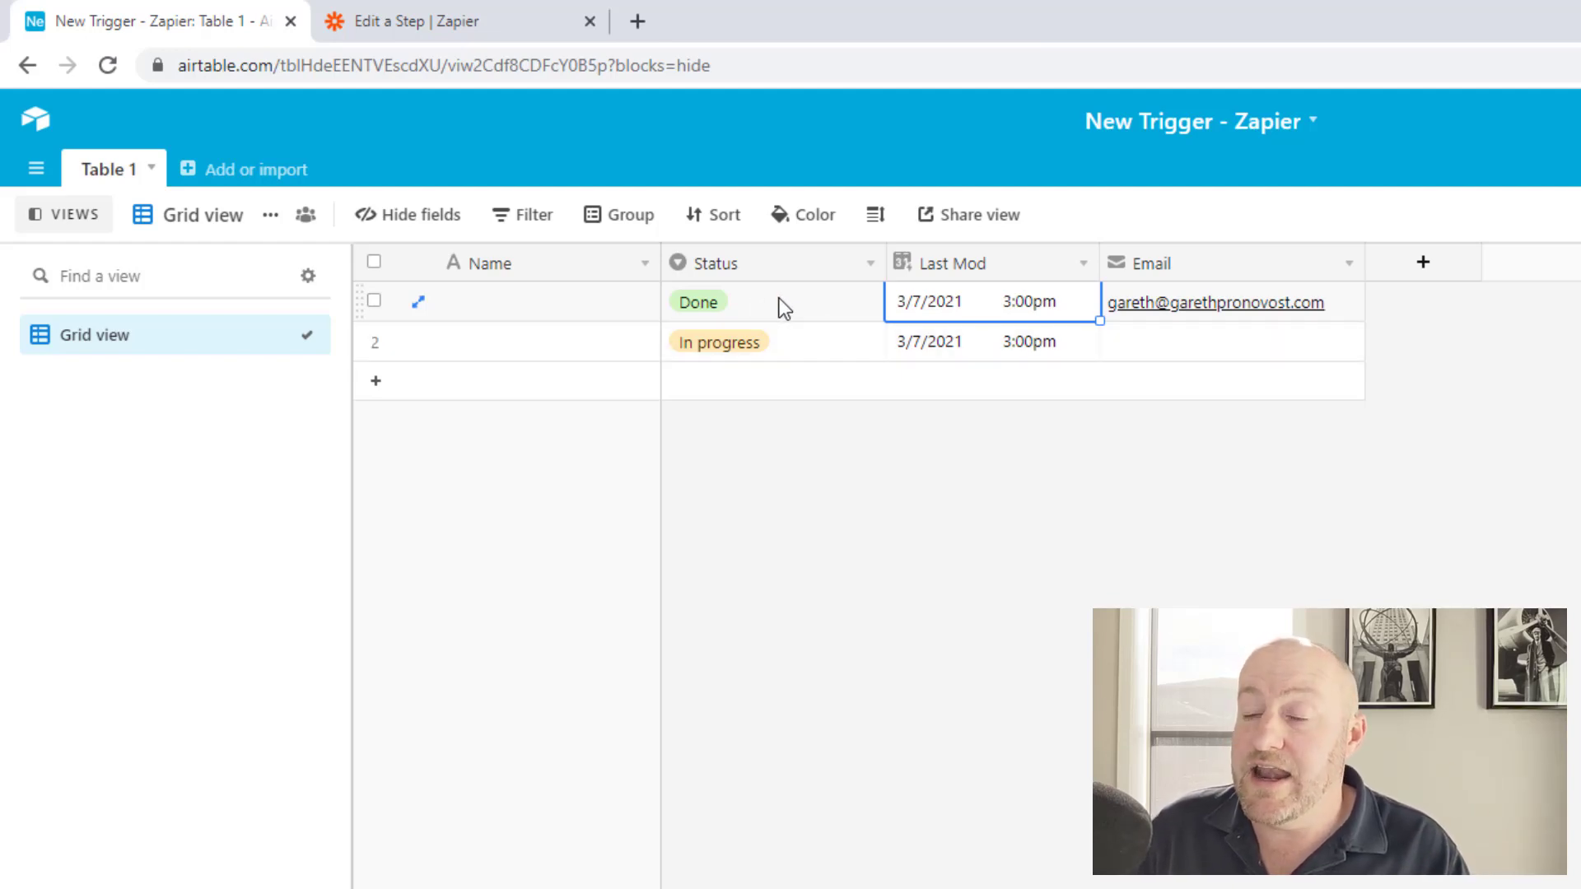
click(769, 306)
click(769, 306)
click(1079, 448)
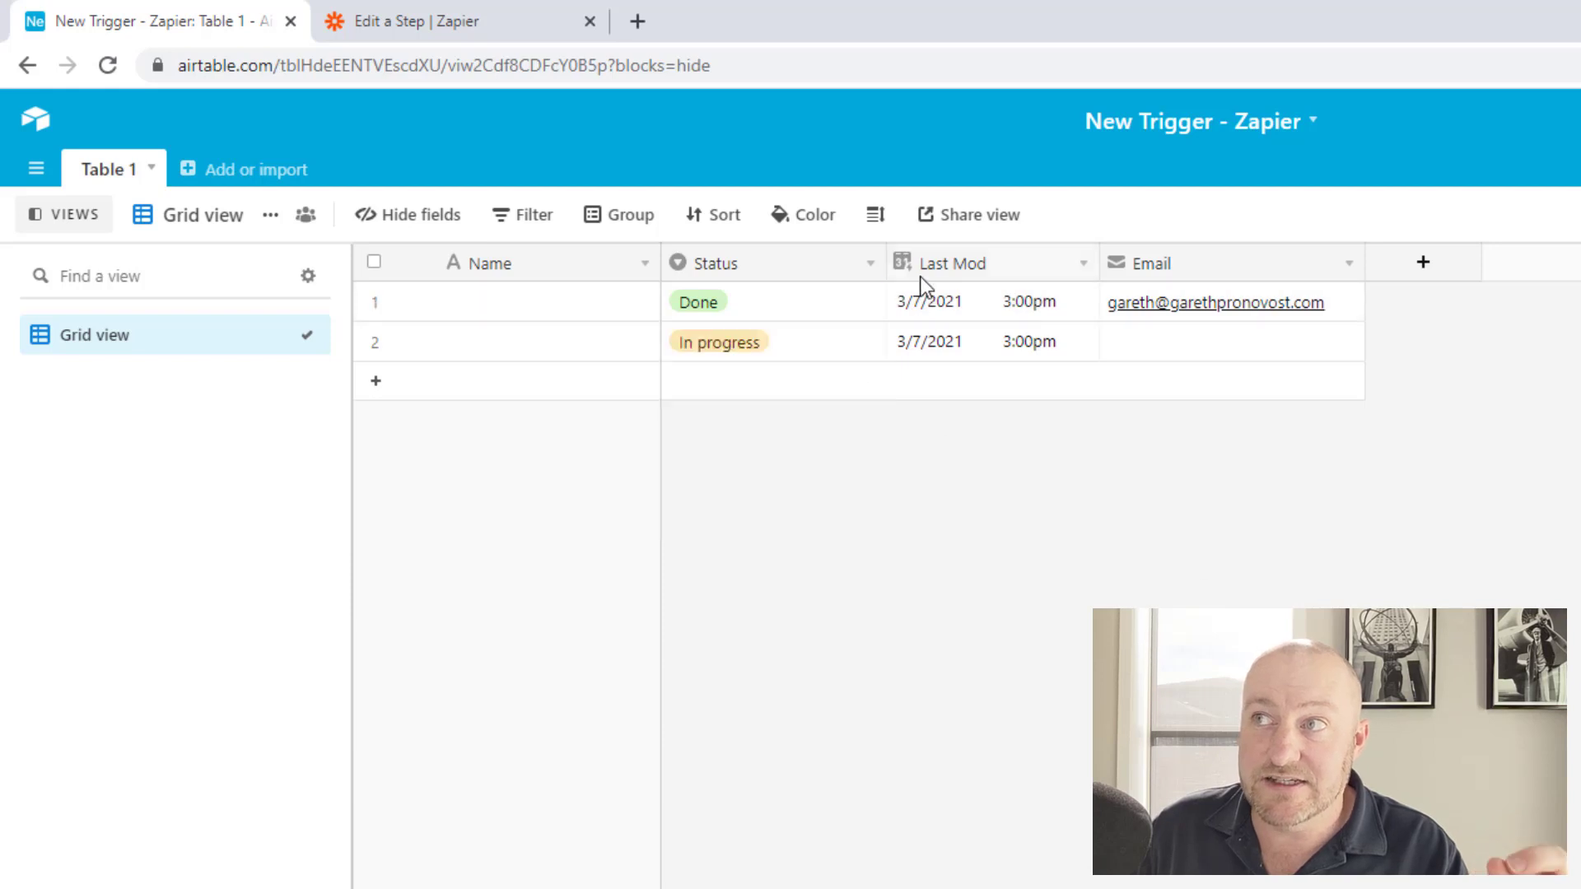
click(937, 299)
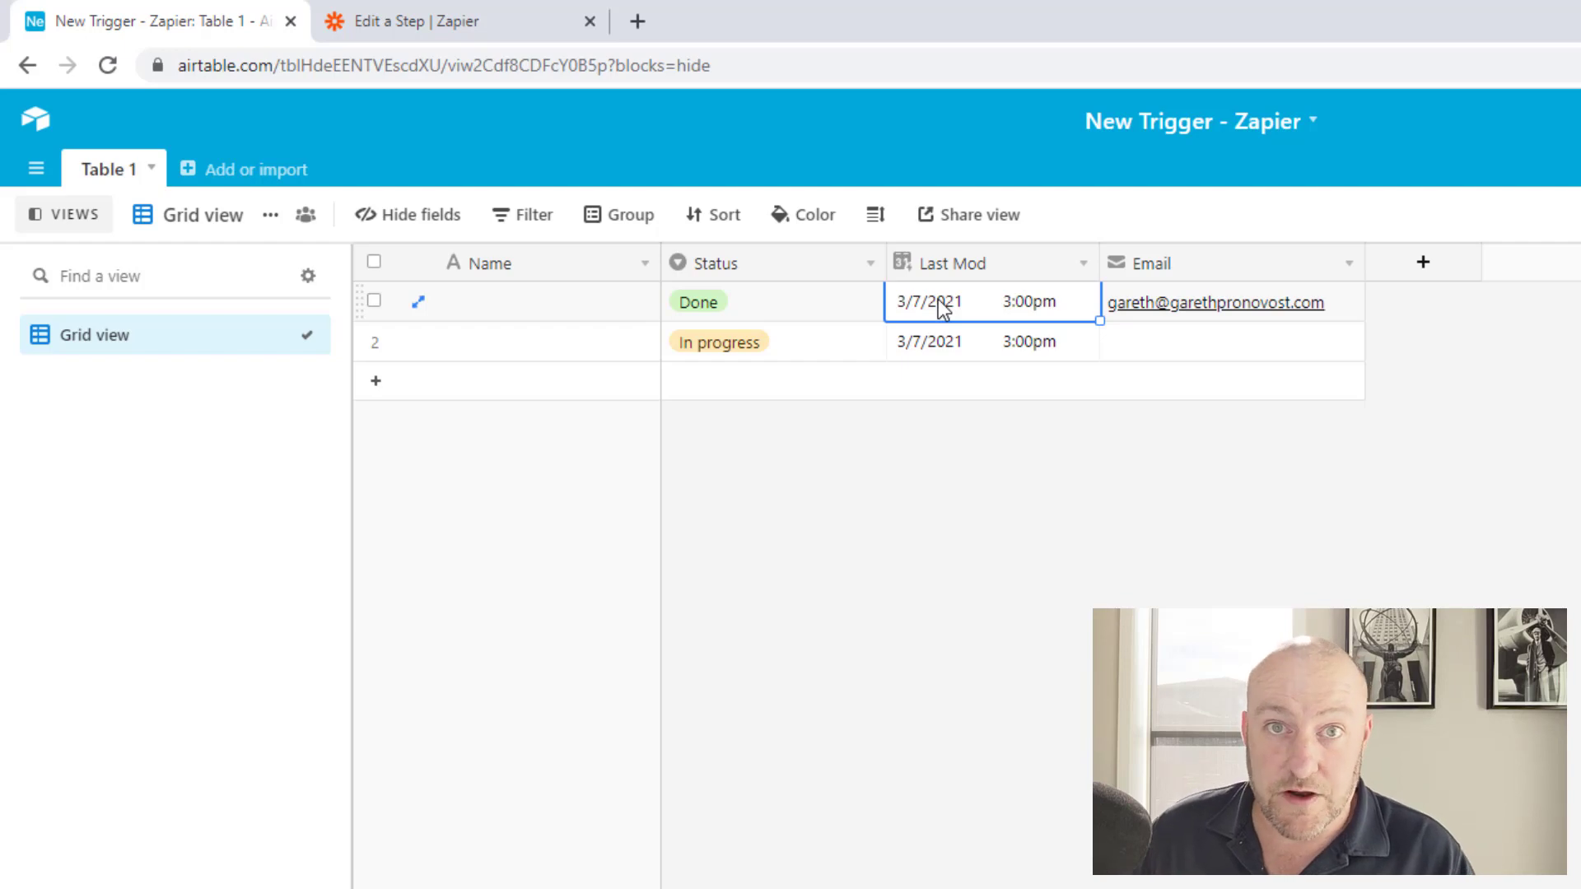
Expand the Zapier trigger setup down to the Limit To View field.
click(458, 16)
click(253, 303)
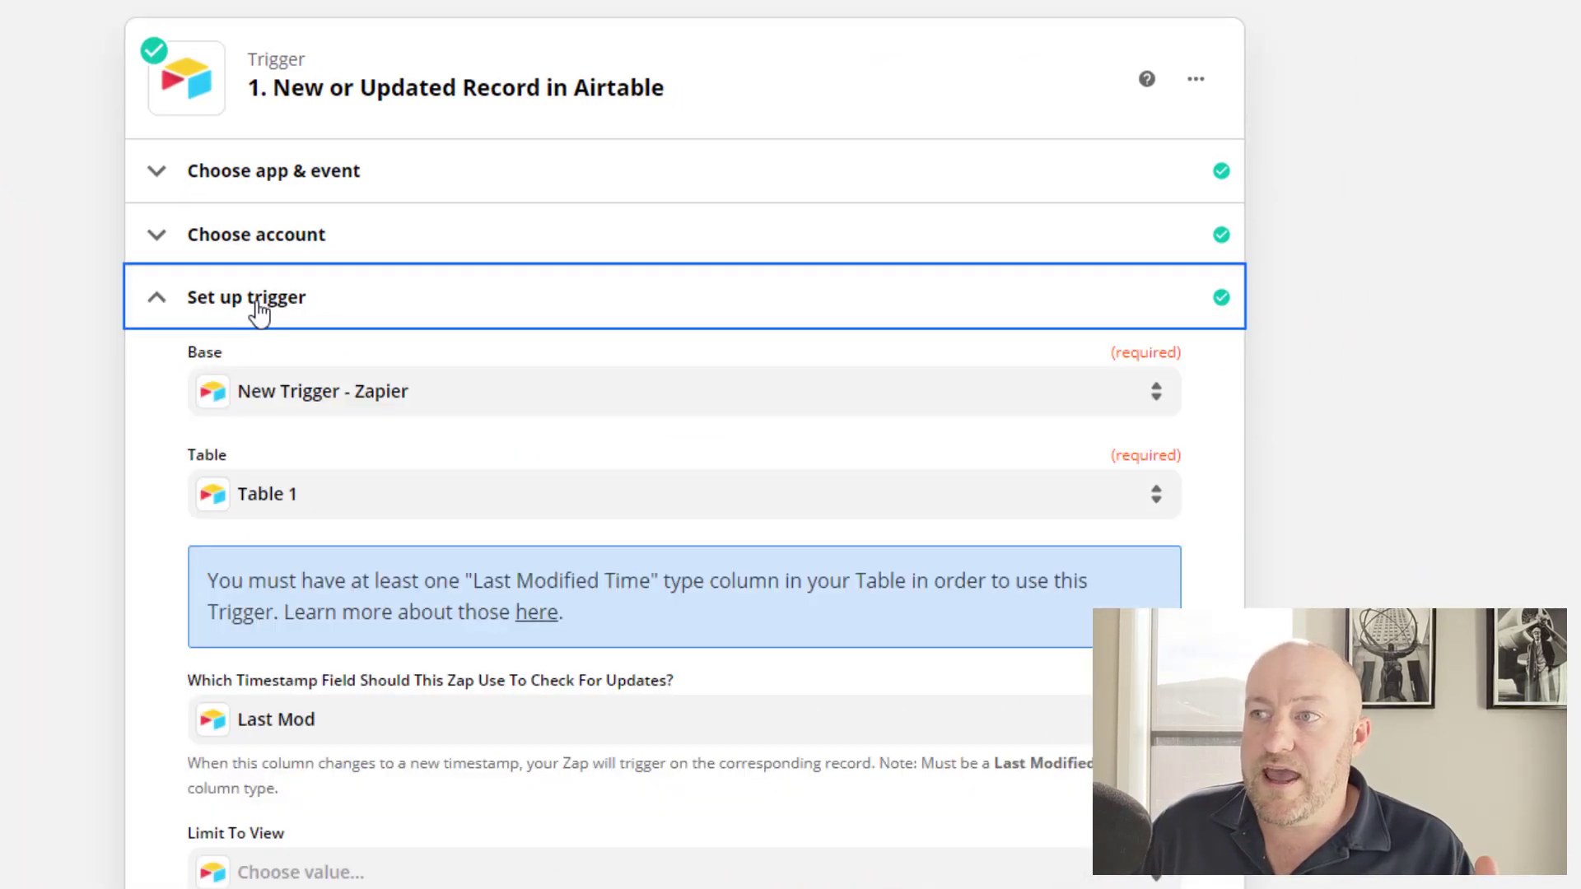
scroll(145, 554, down, 6)
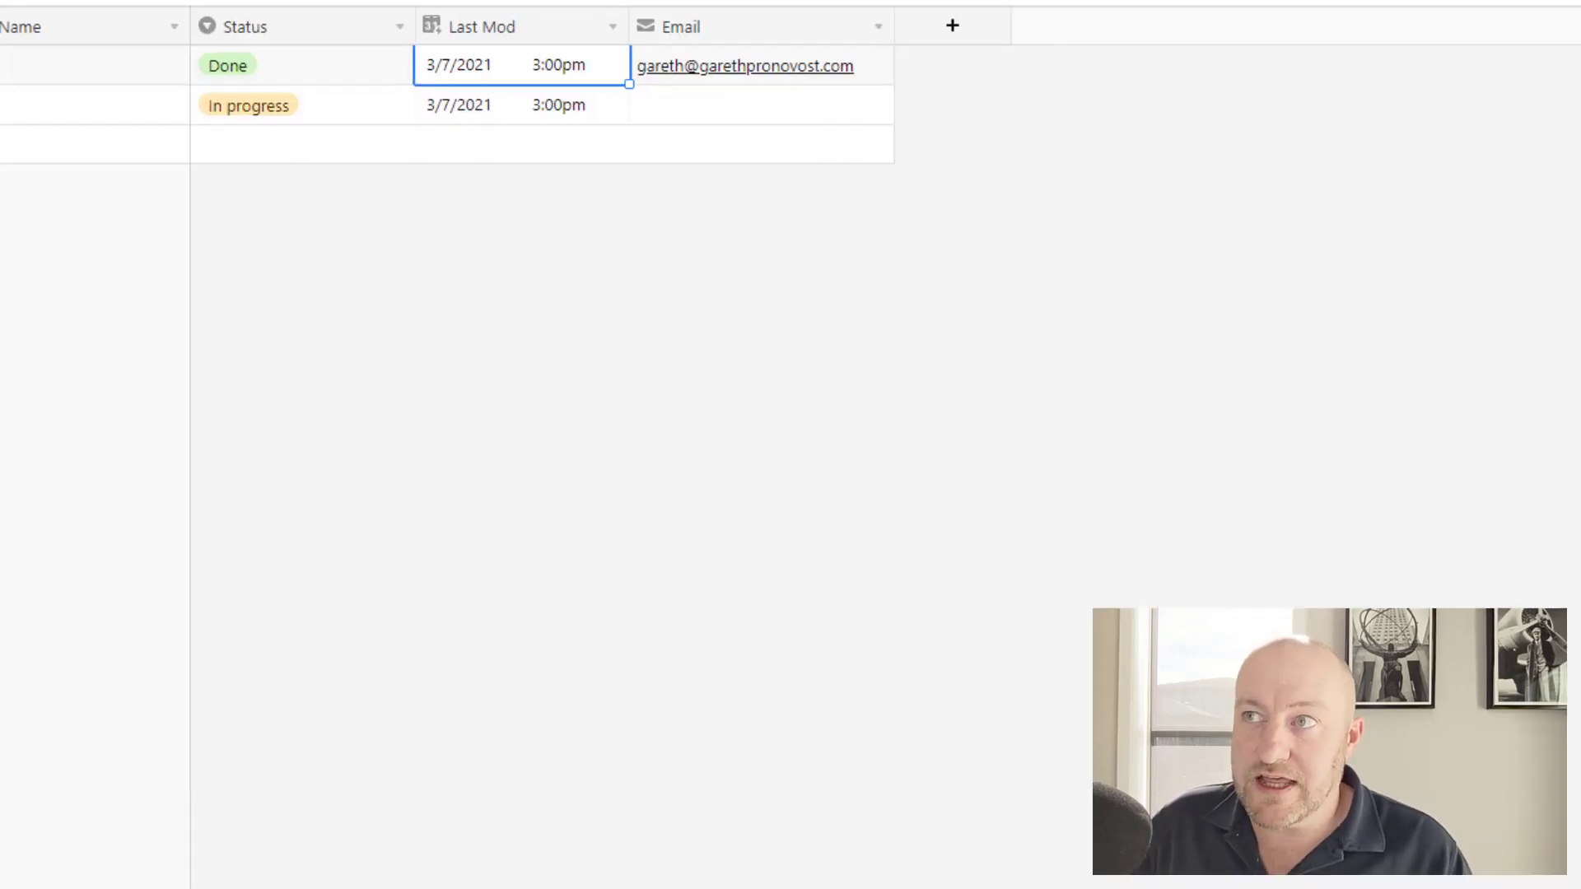
Create a new grid view named 'Done Status'.
click(570, 401)
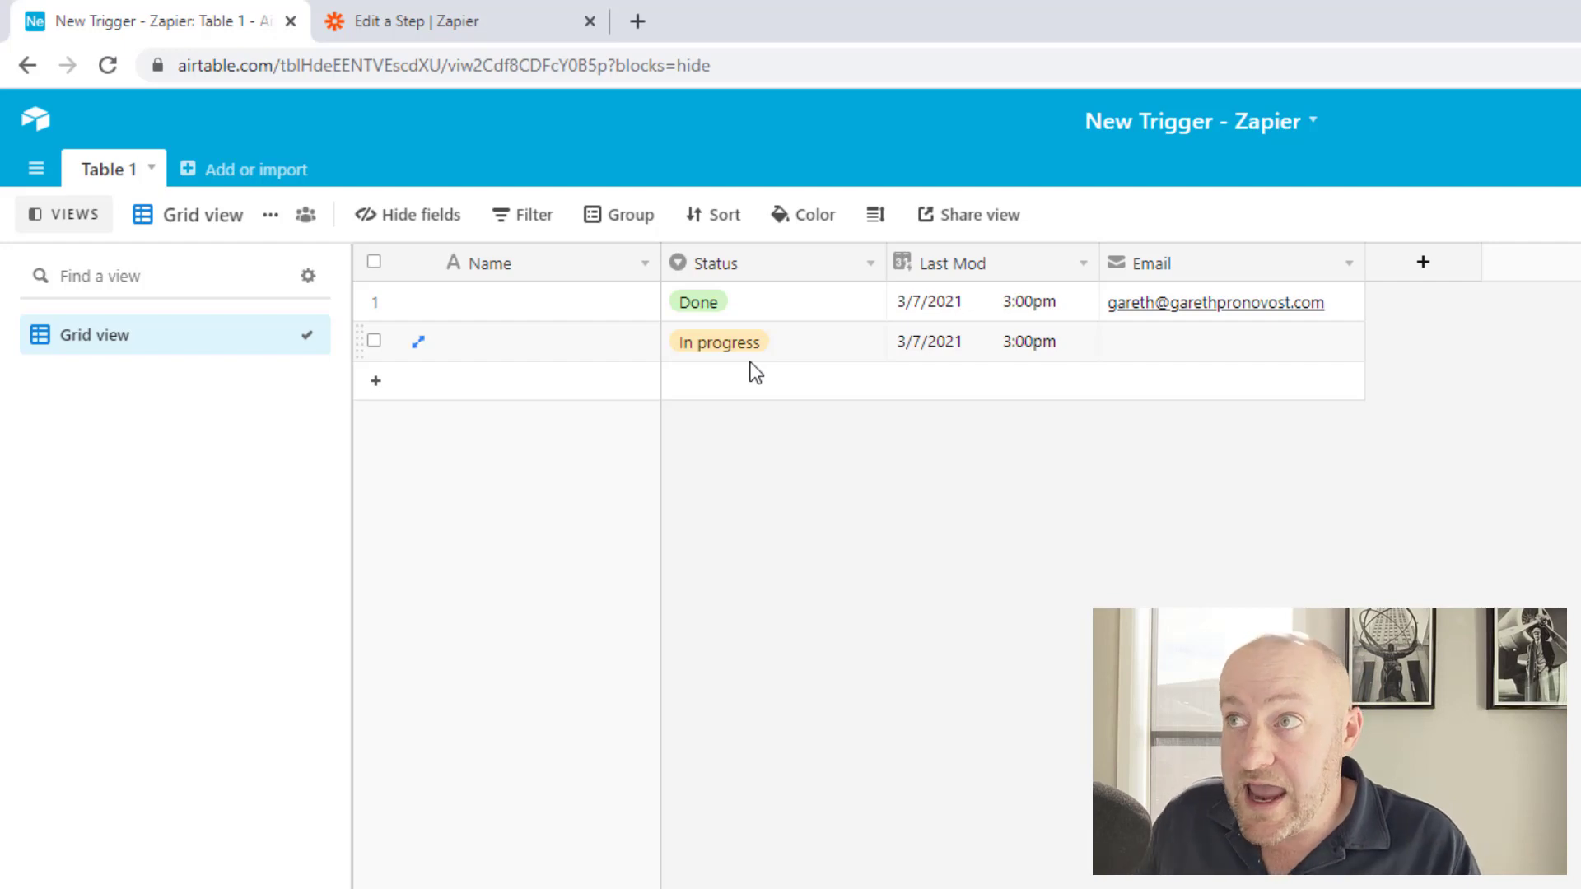
click(950, 307)
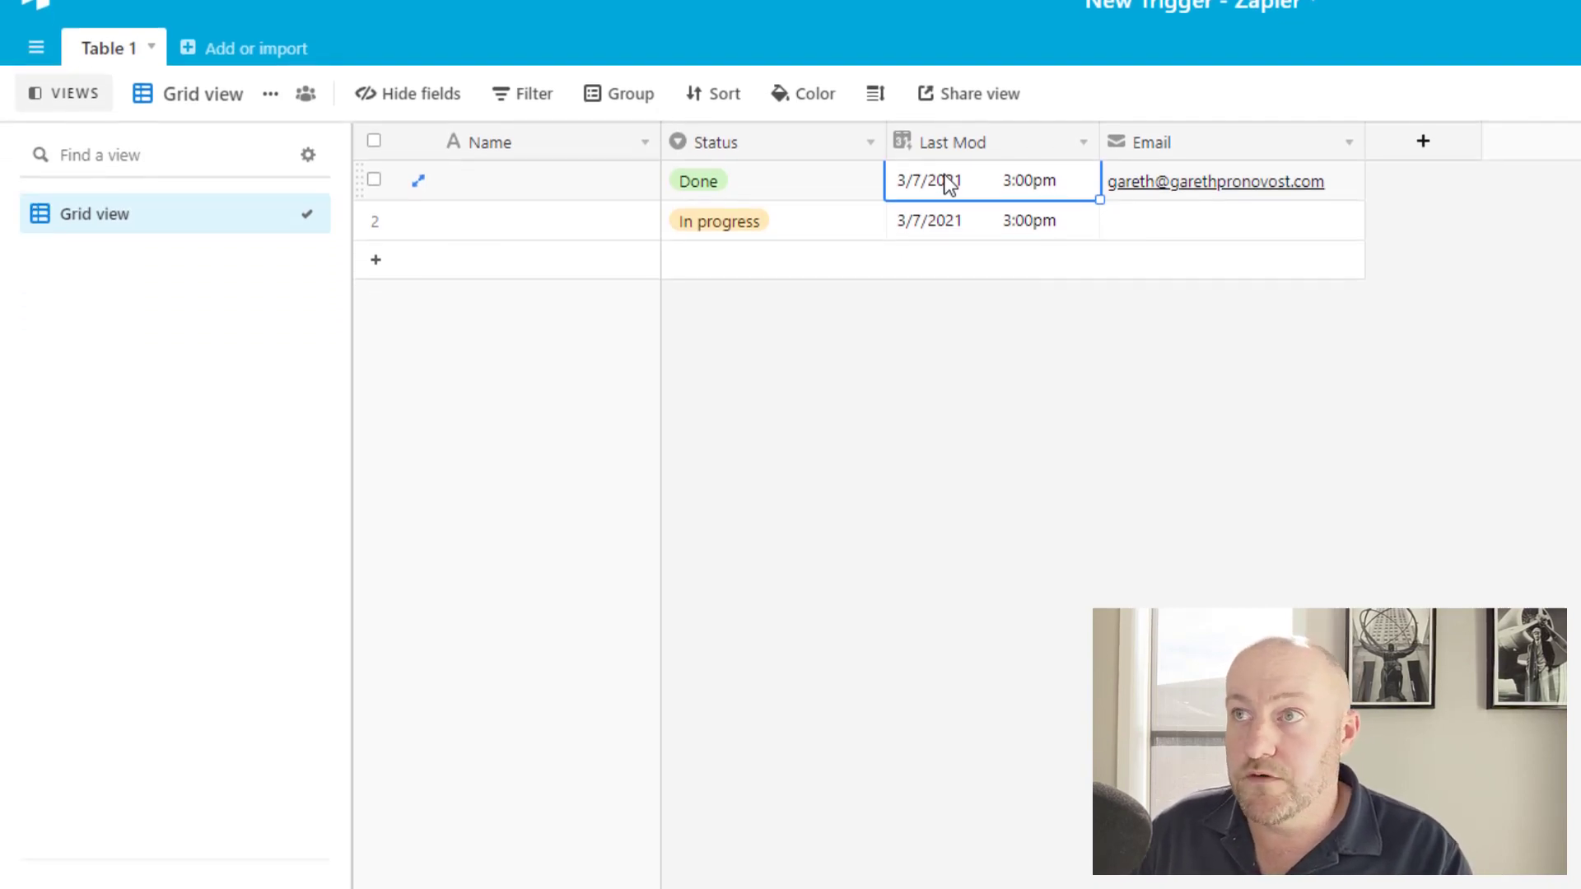
click(93, 764)
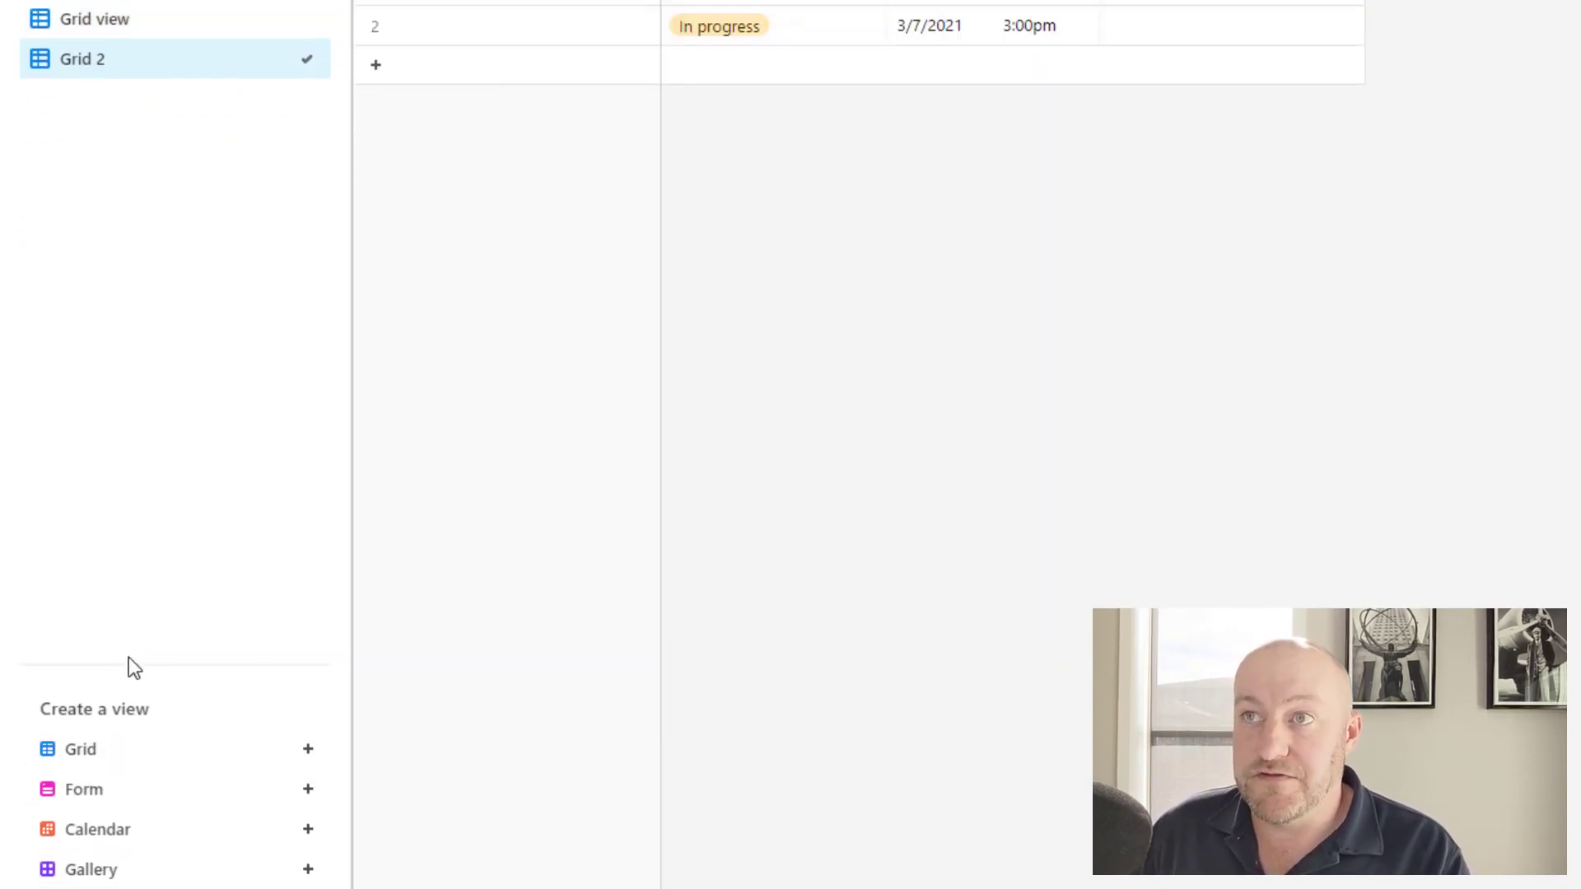
text(Done Status)
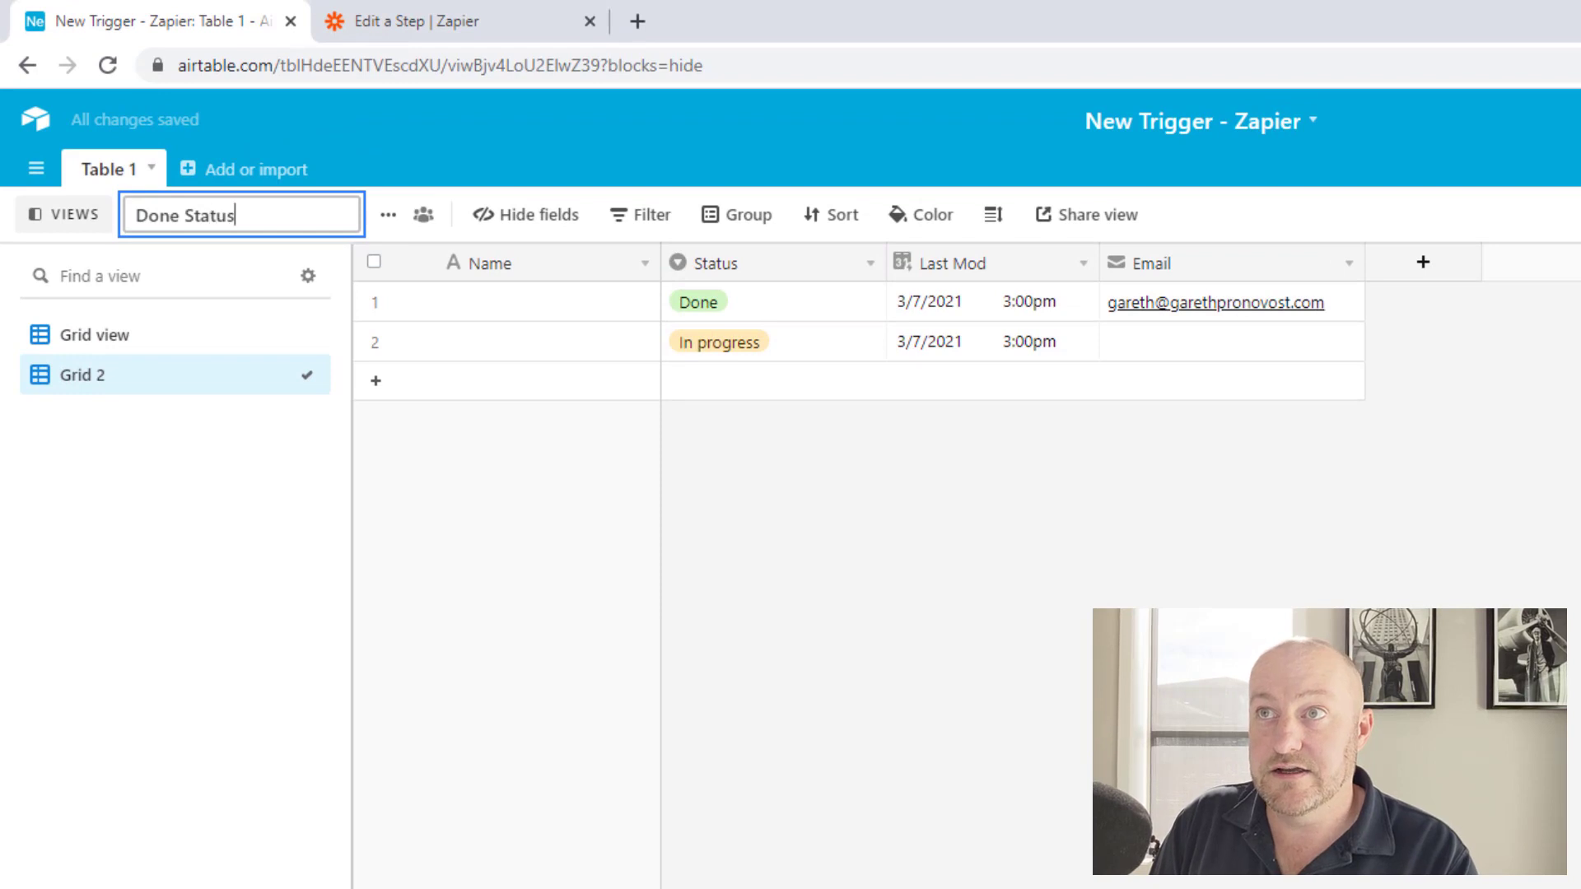
key(Return)
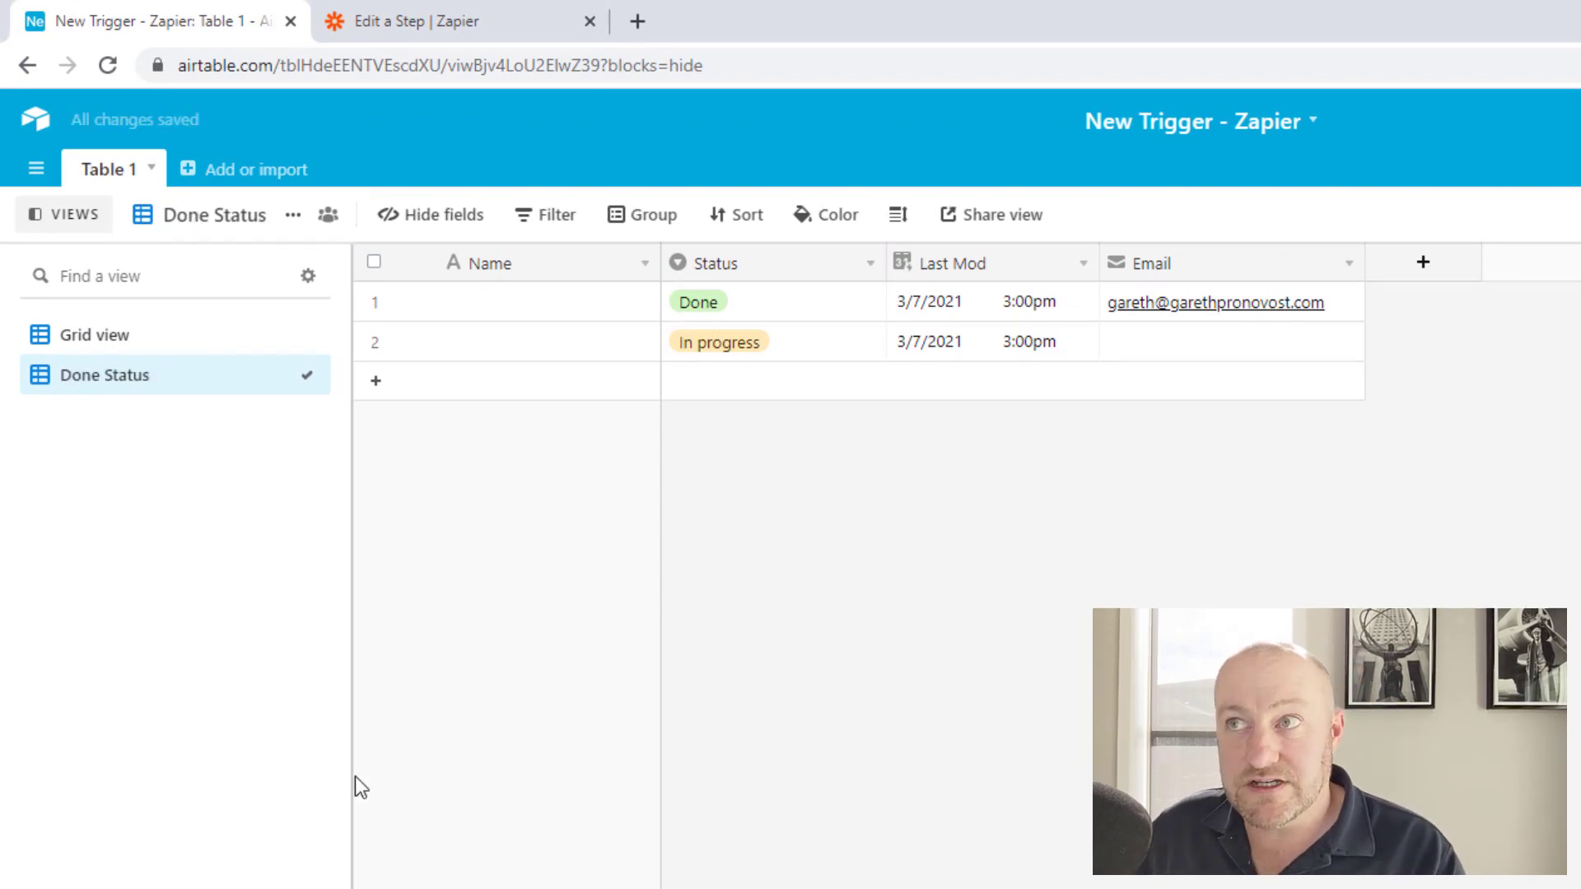
Filter the view to records where Status is Done.
click(550, 218)
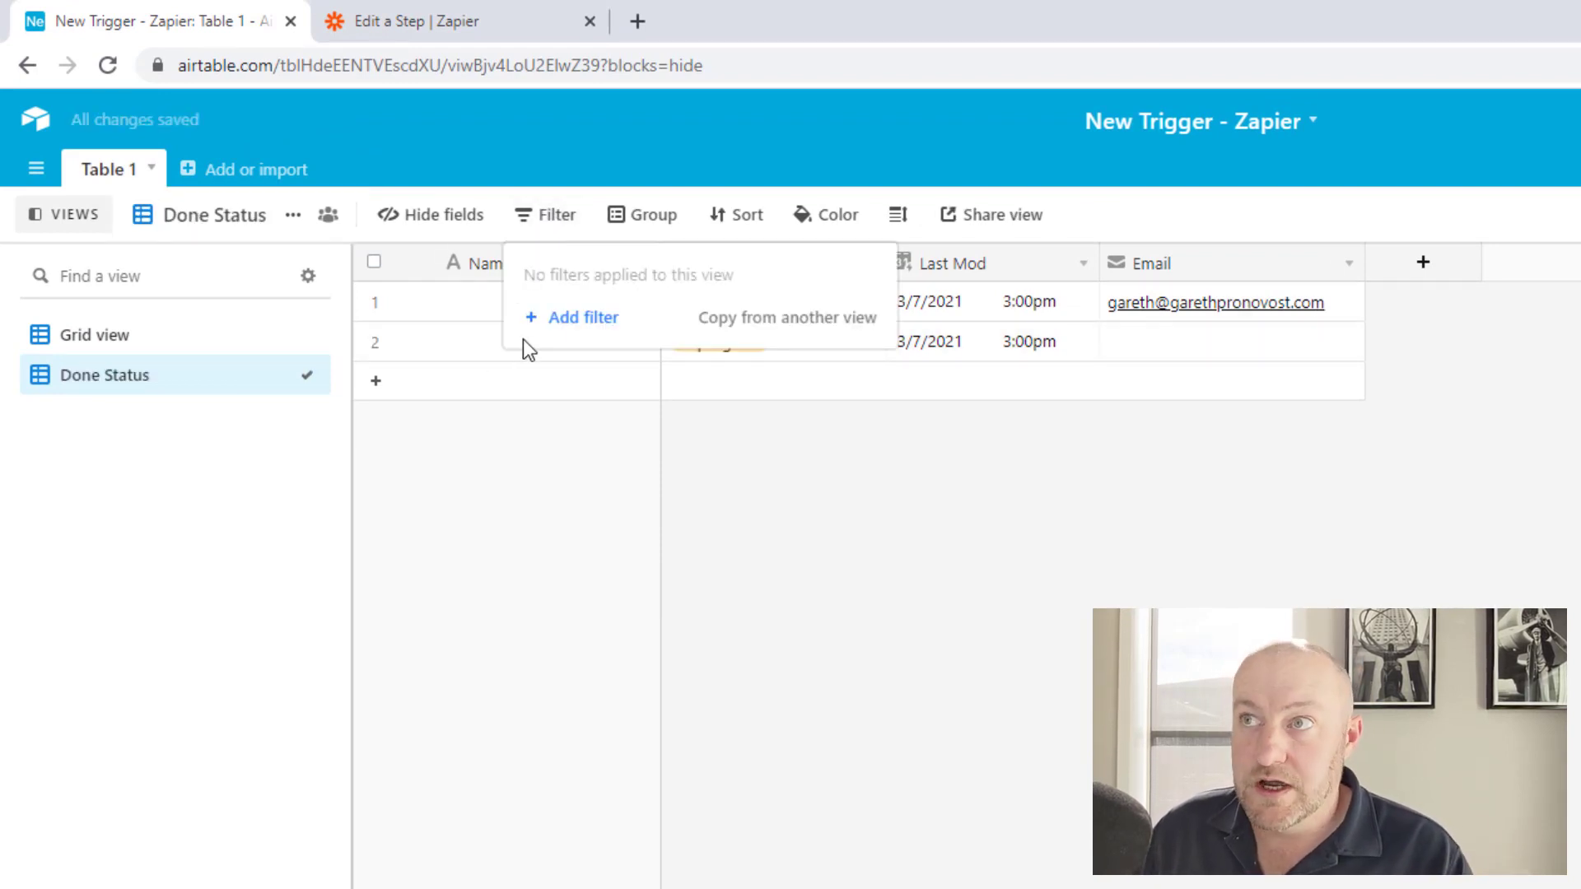
click(576, 318)
click(686, 275)
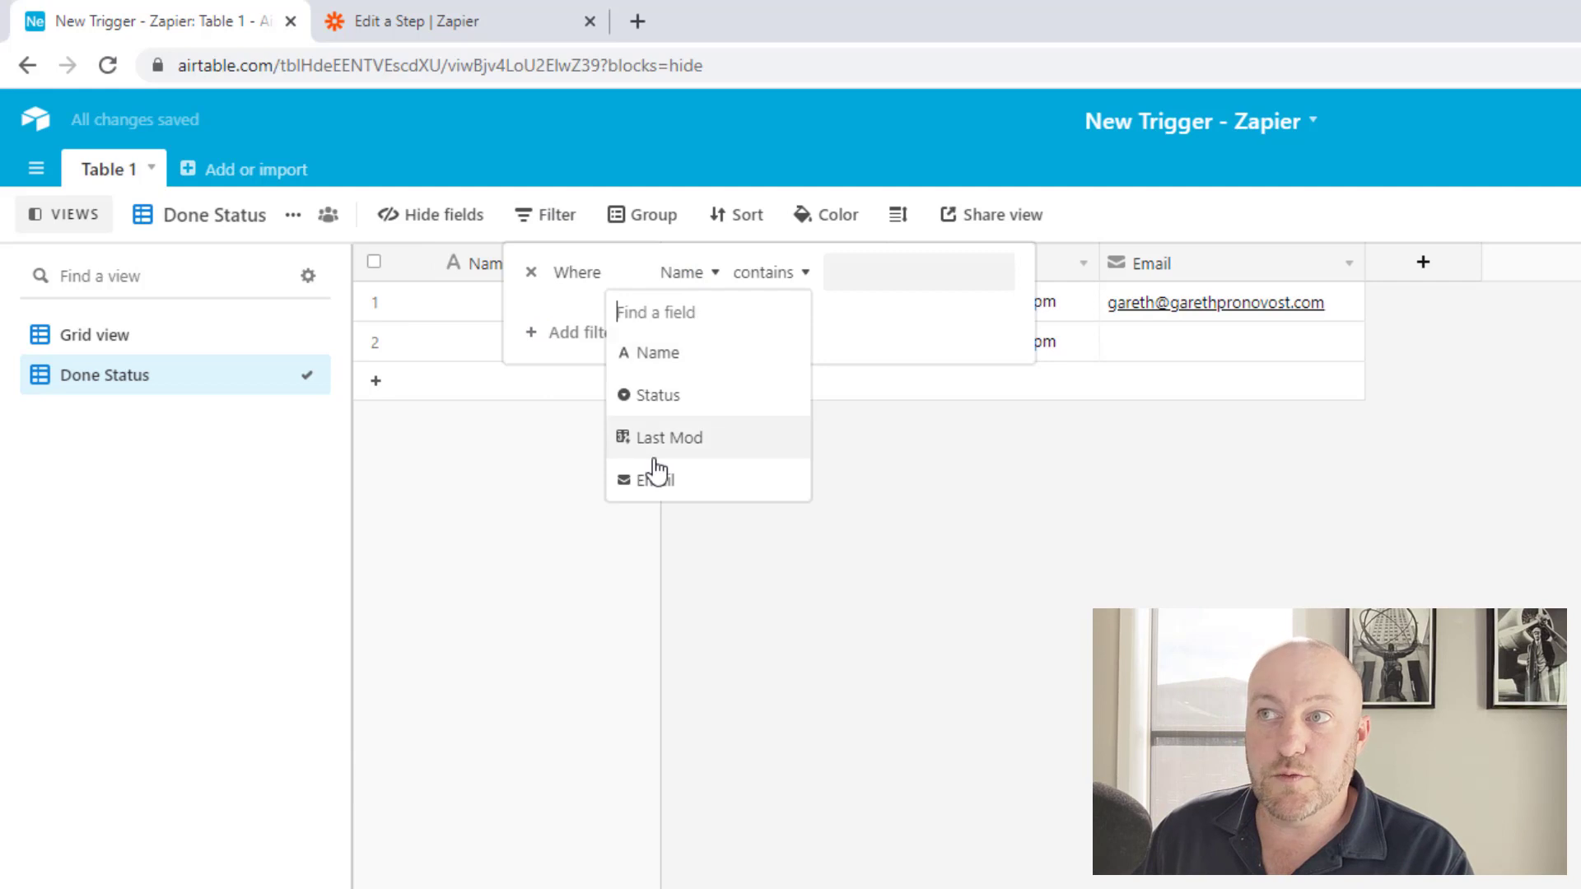
click(659, 396)
click(823, 288)
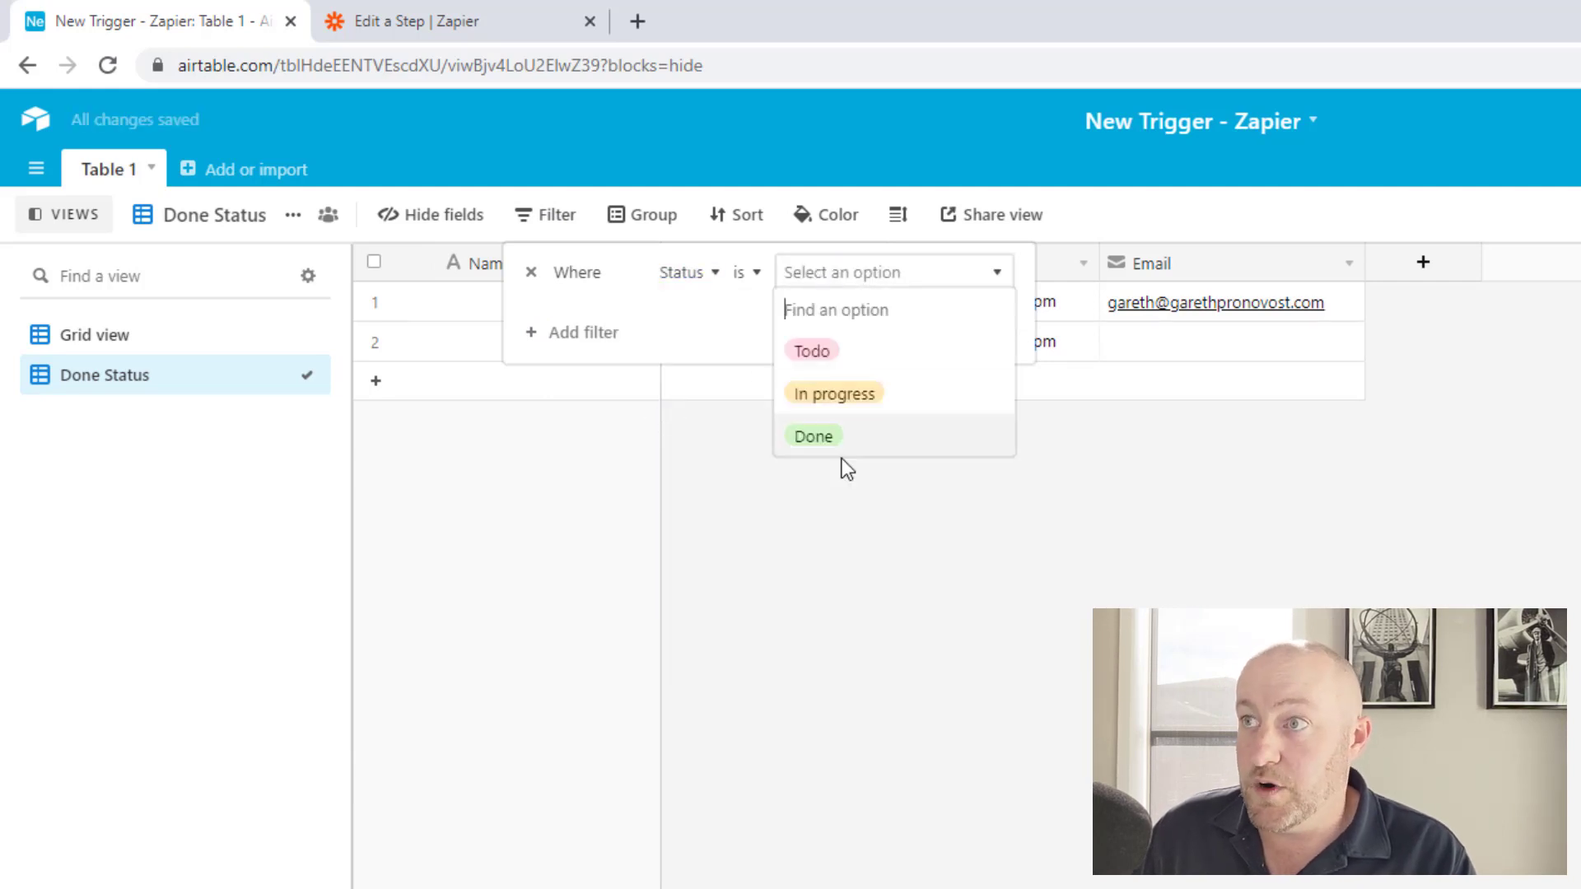
click(837, 440)
click(857, 684)
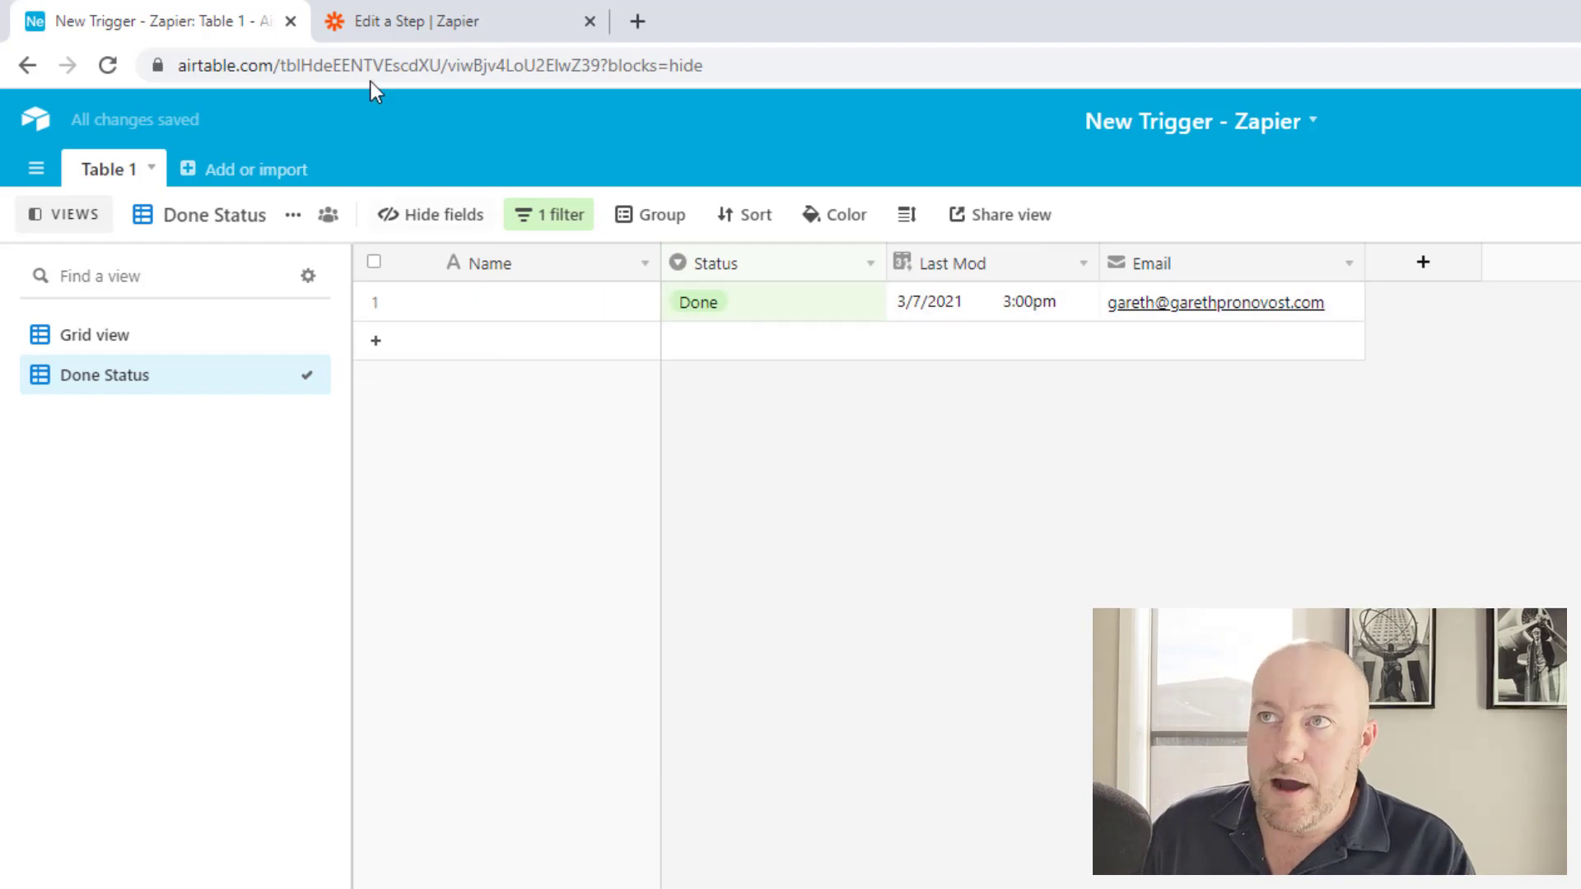
Back in Zapier, restrict the Airtable New or Updated Record trigger to the 'Done Status' view.
click(395, 18)
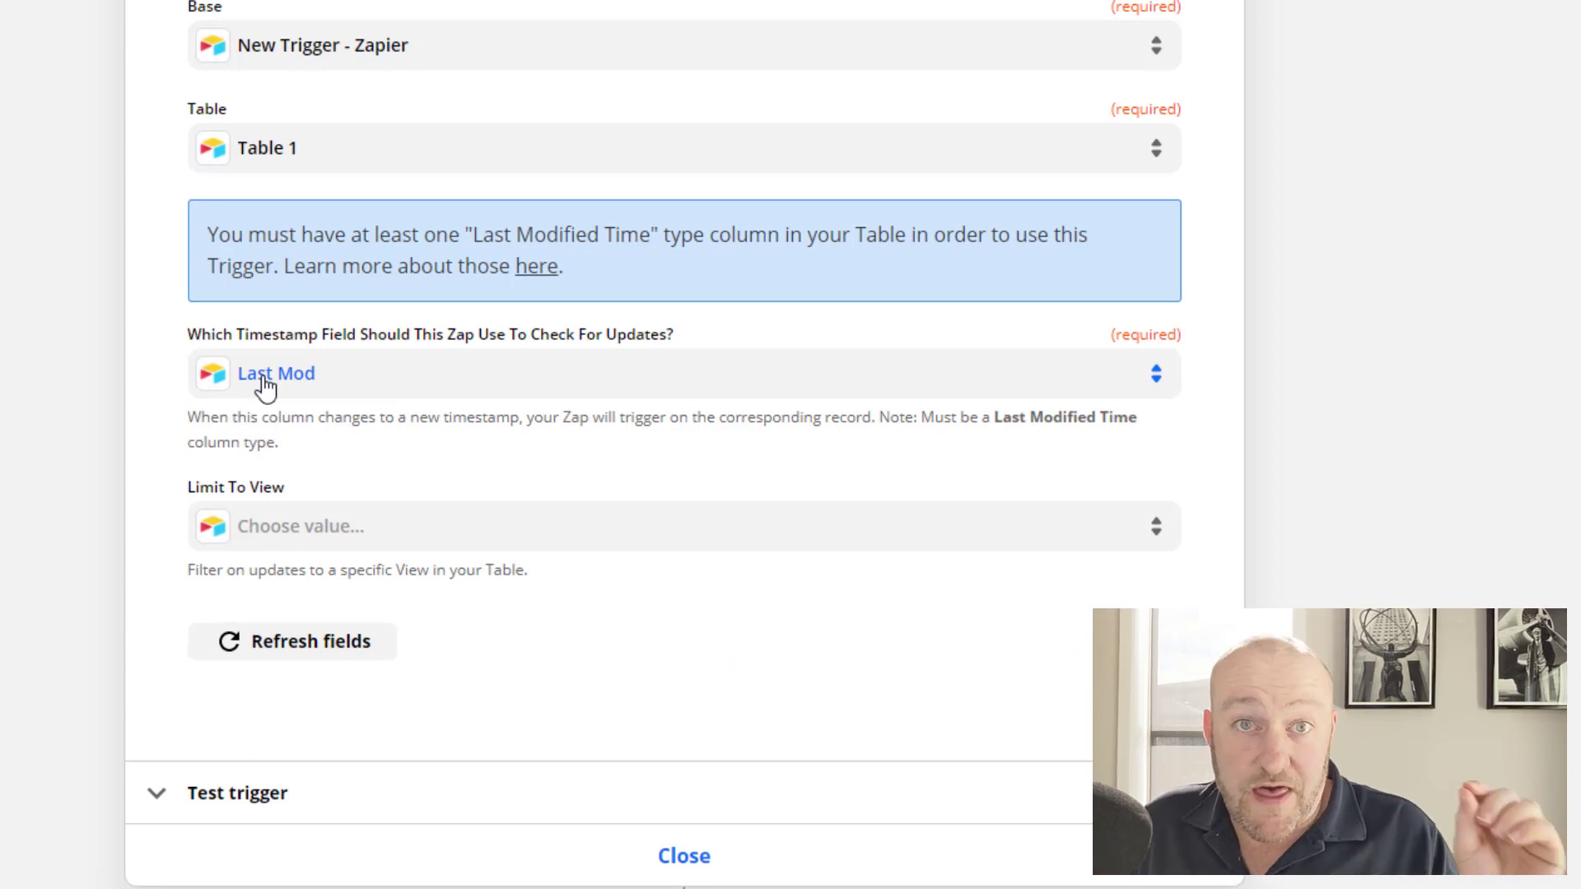
click(354, 547)
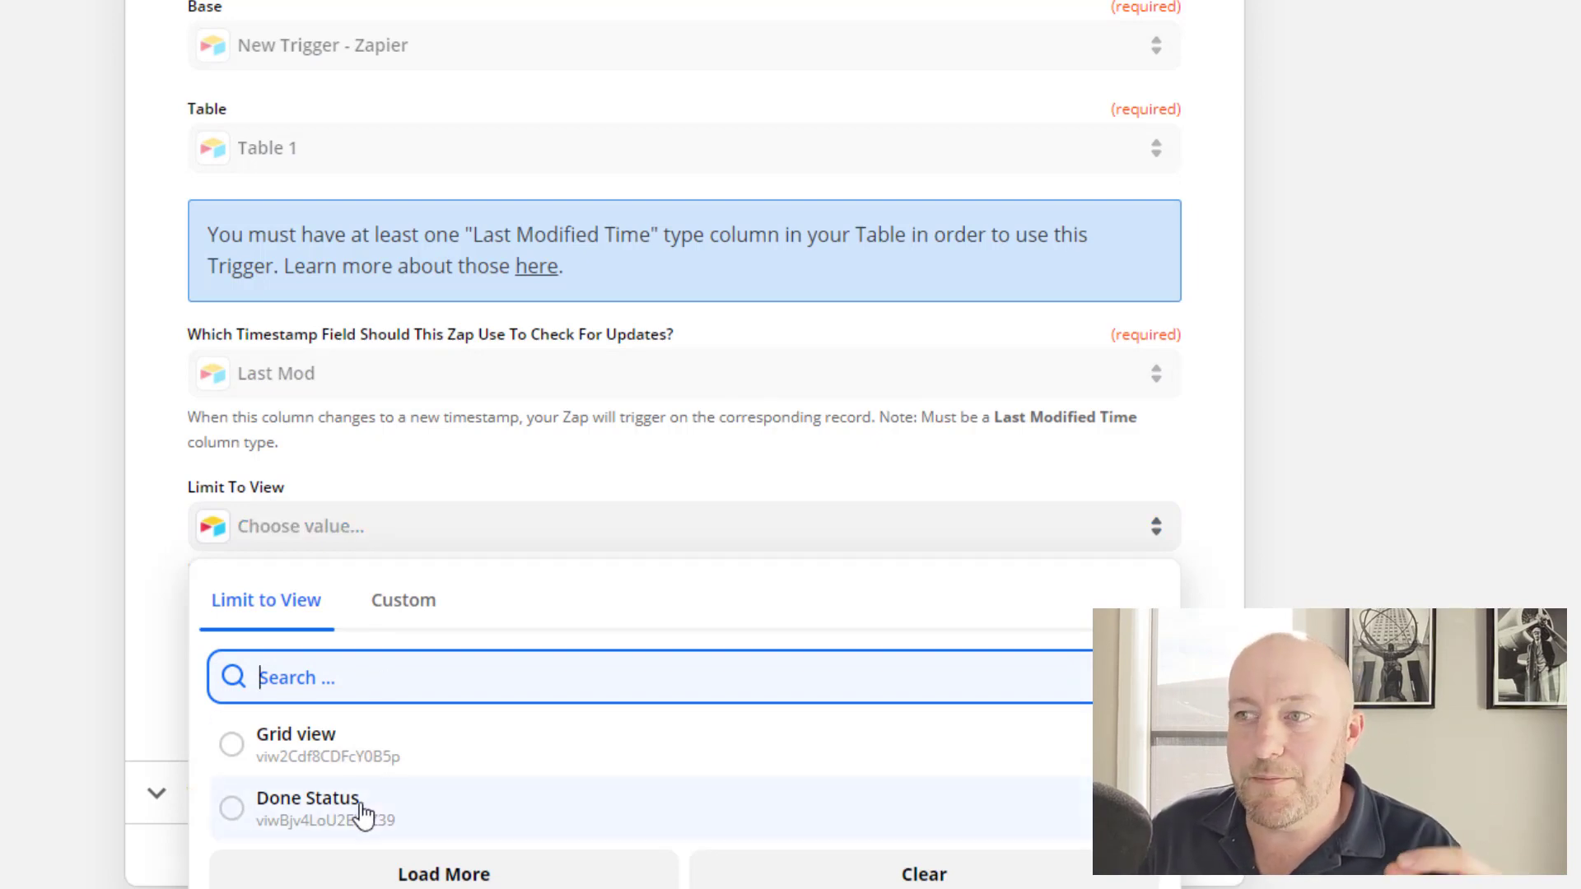
click(363, 811)
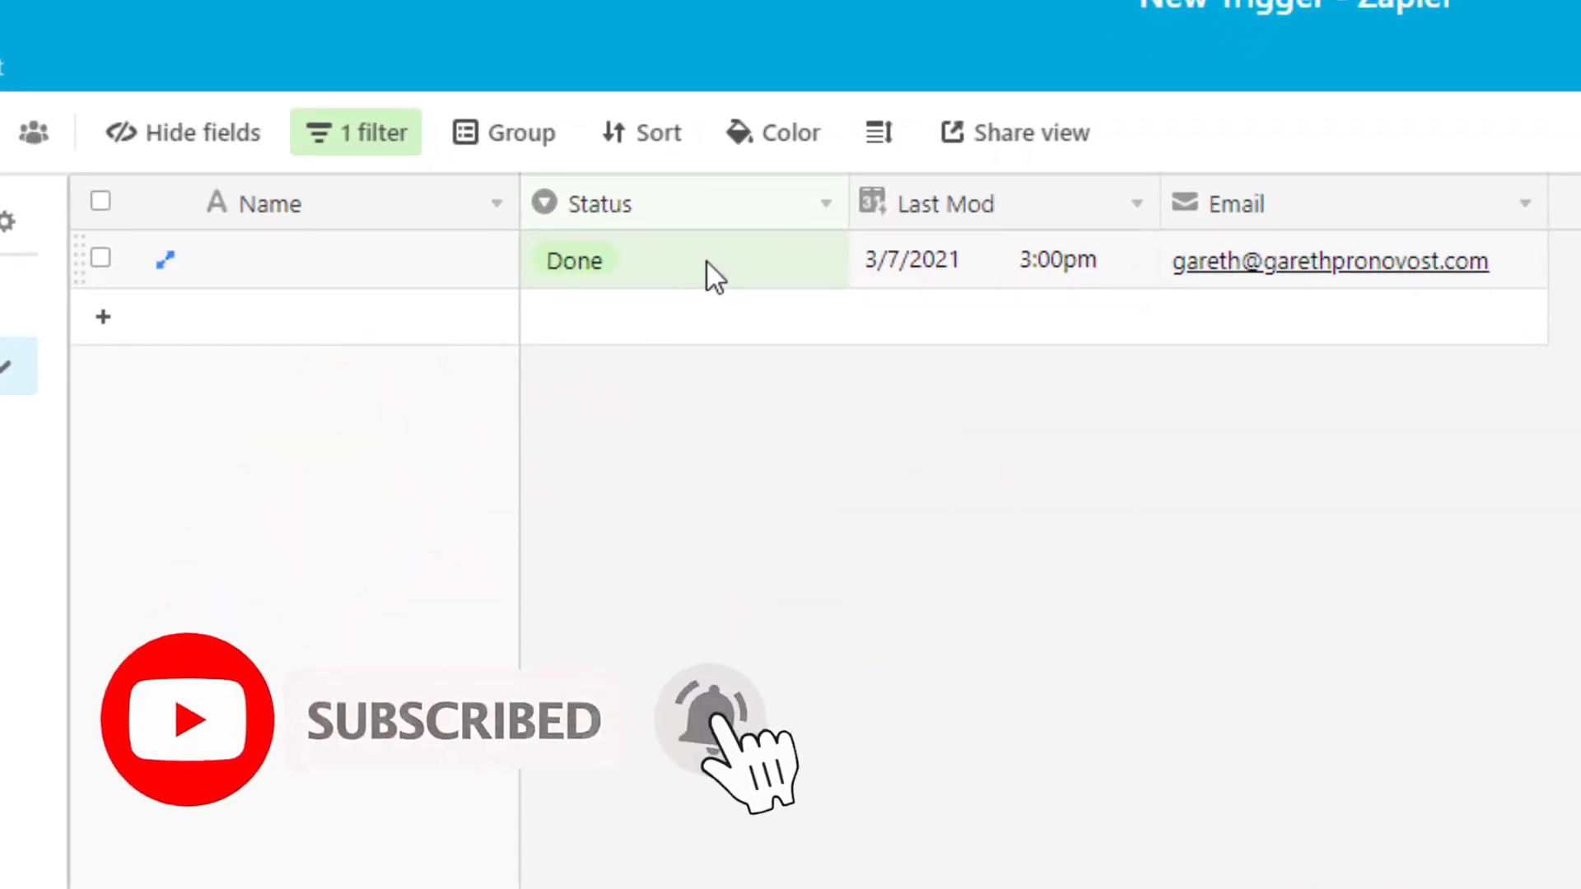
Change the currently Done record's Status to 'In progress' in Airtable.
click(728, 282)
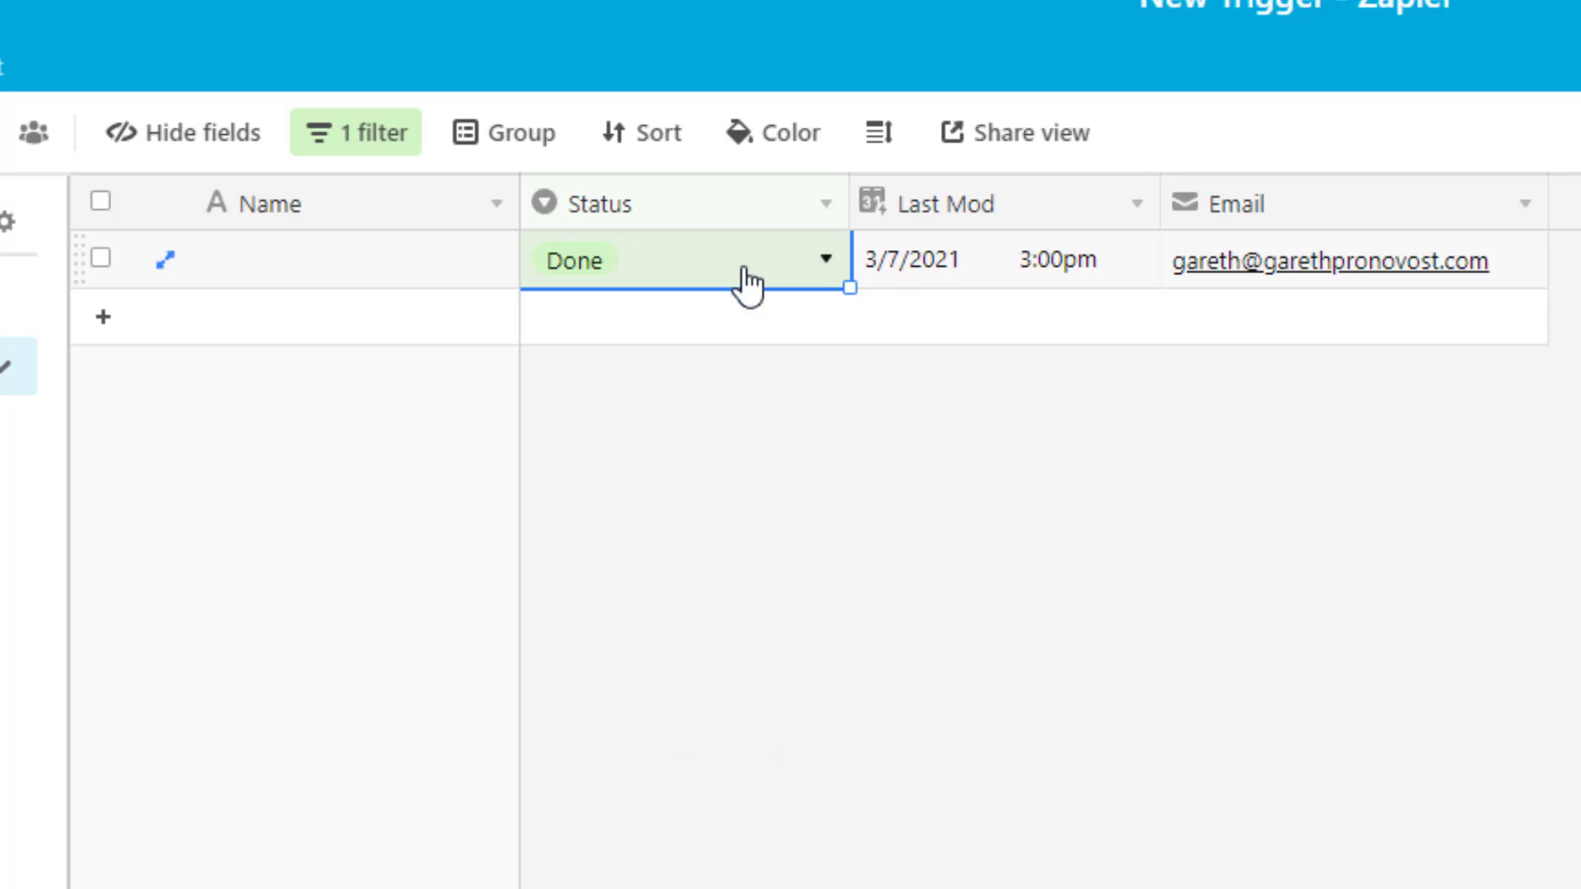
click(748, 284)
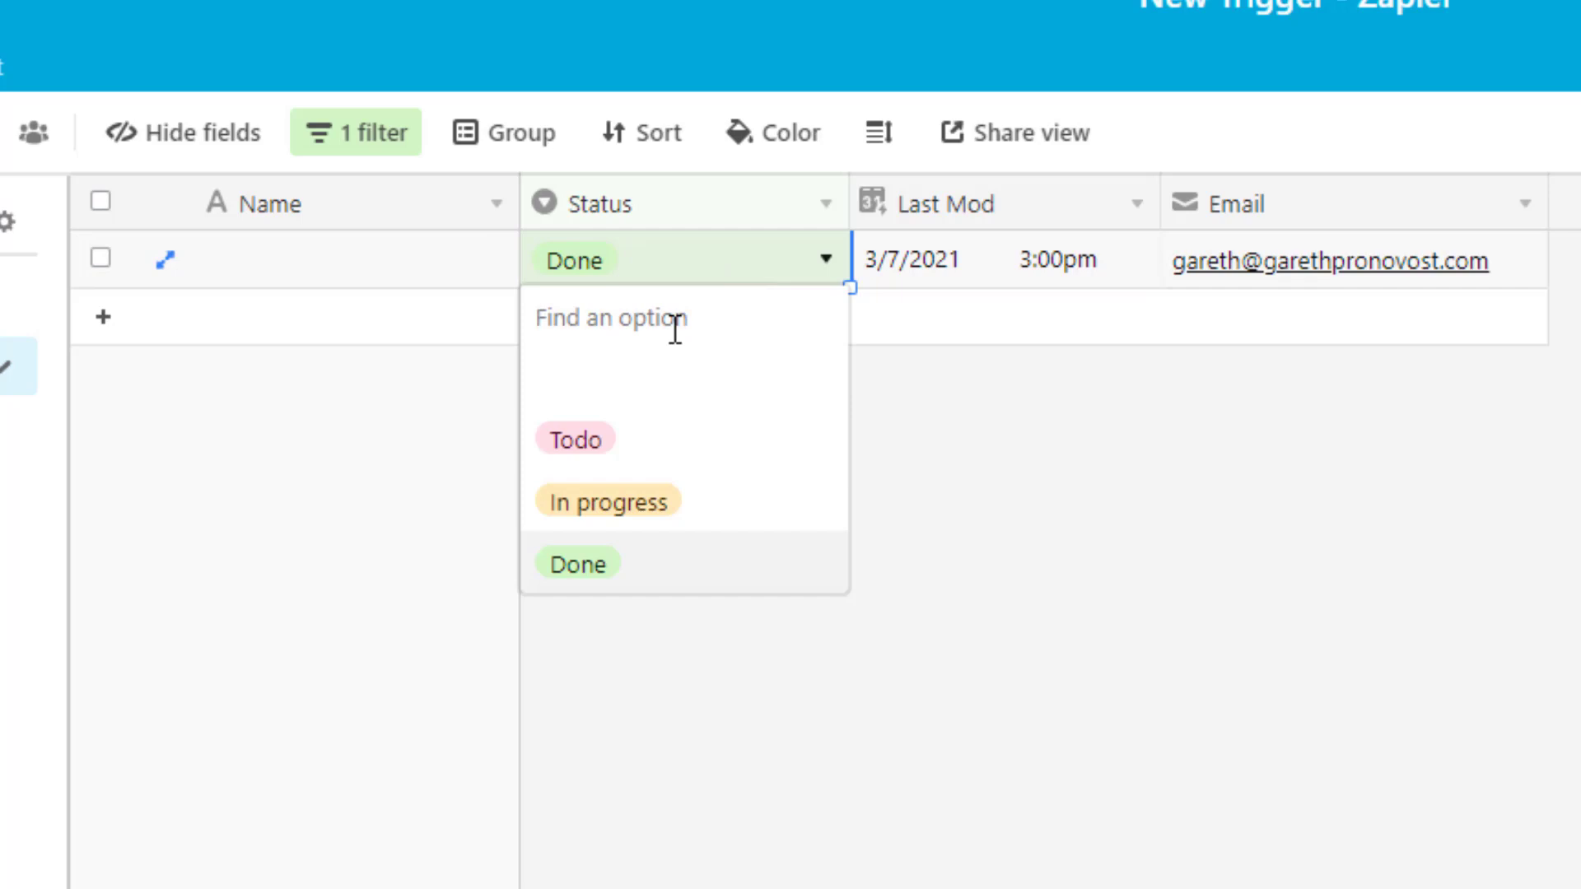
click(1221, 744)
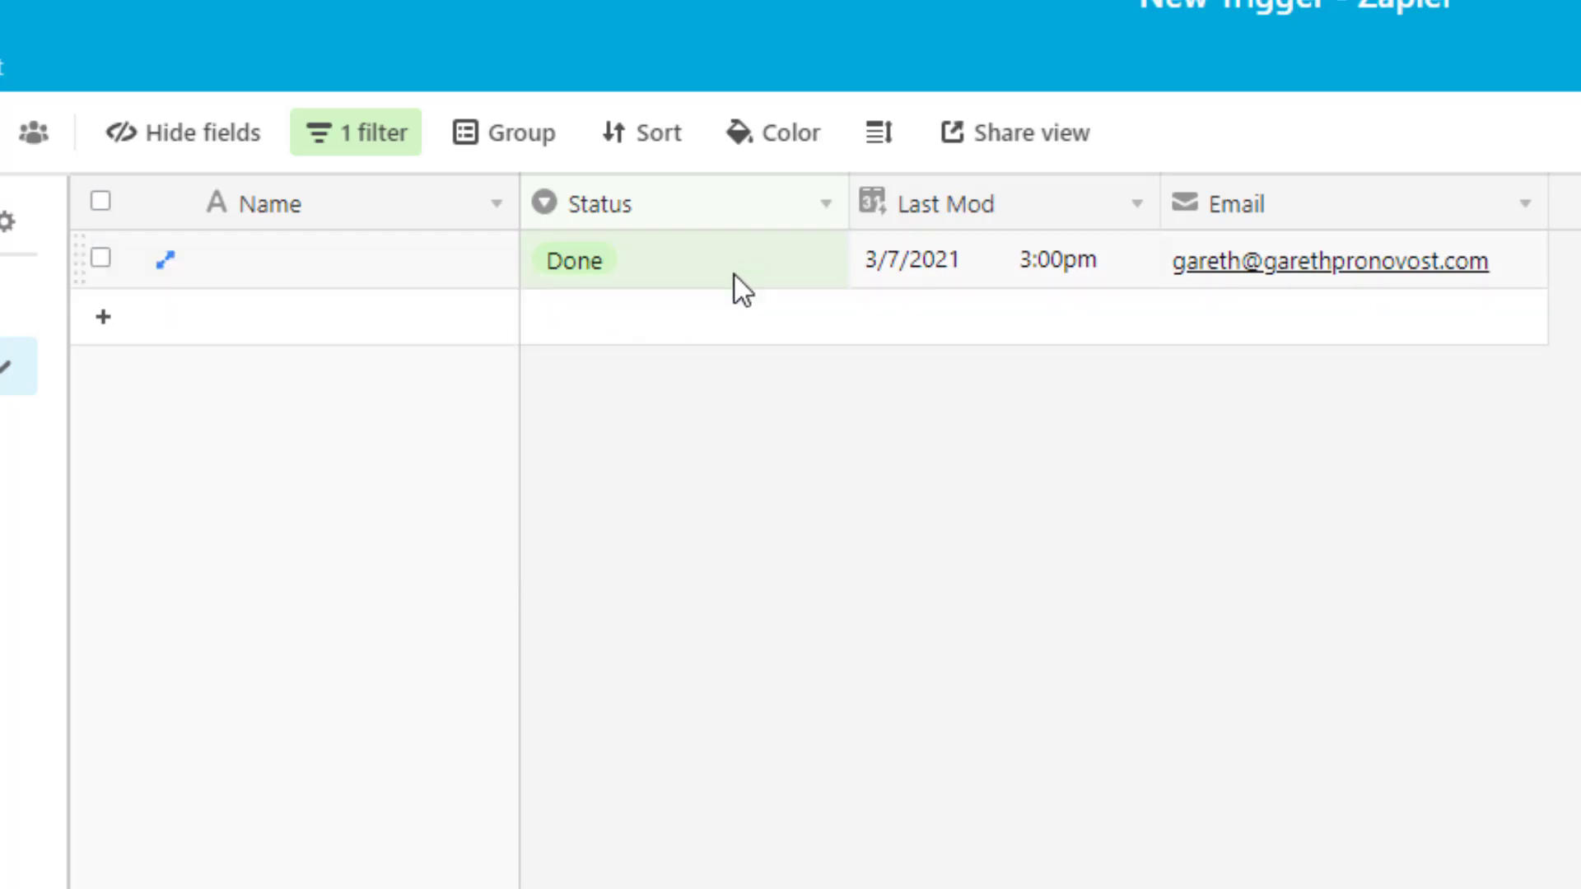
click(734, 274)
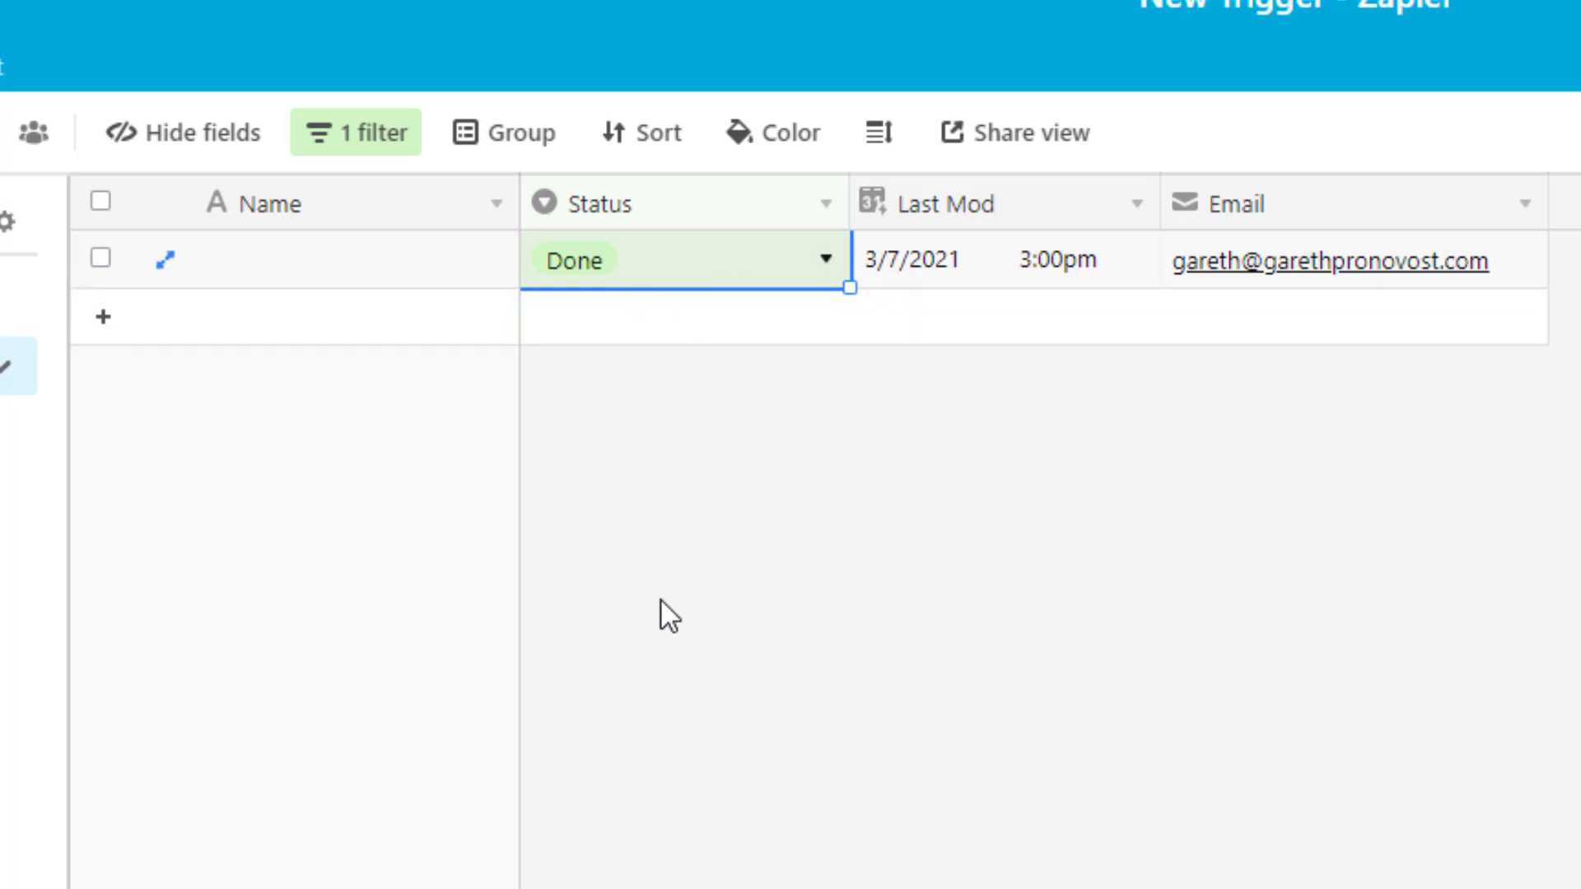
click(662, 268)
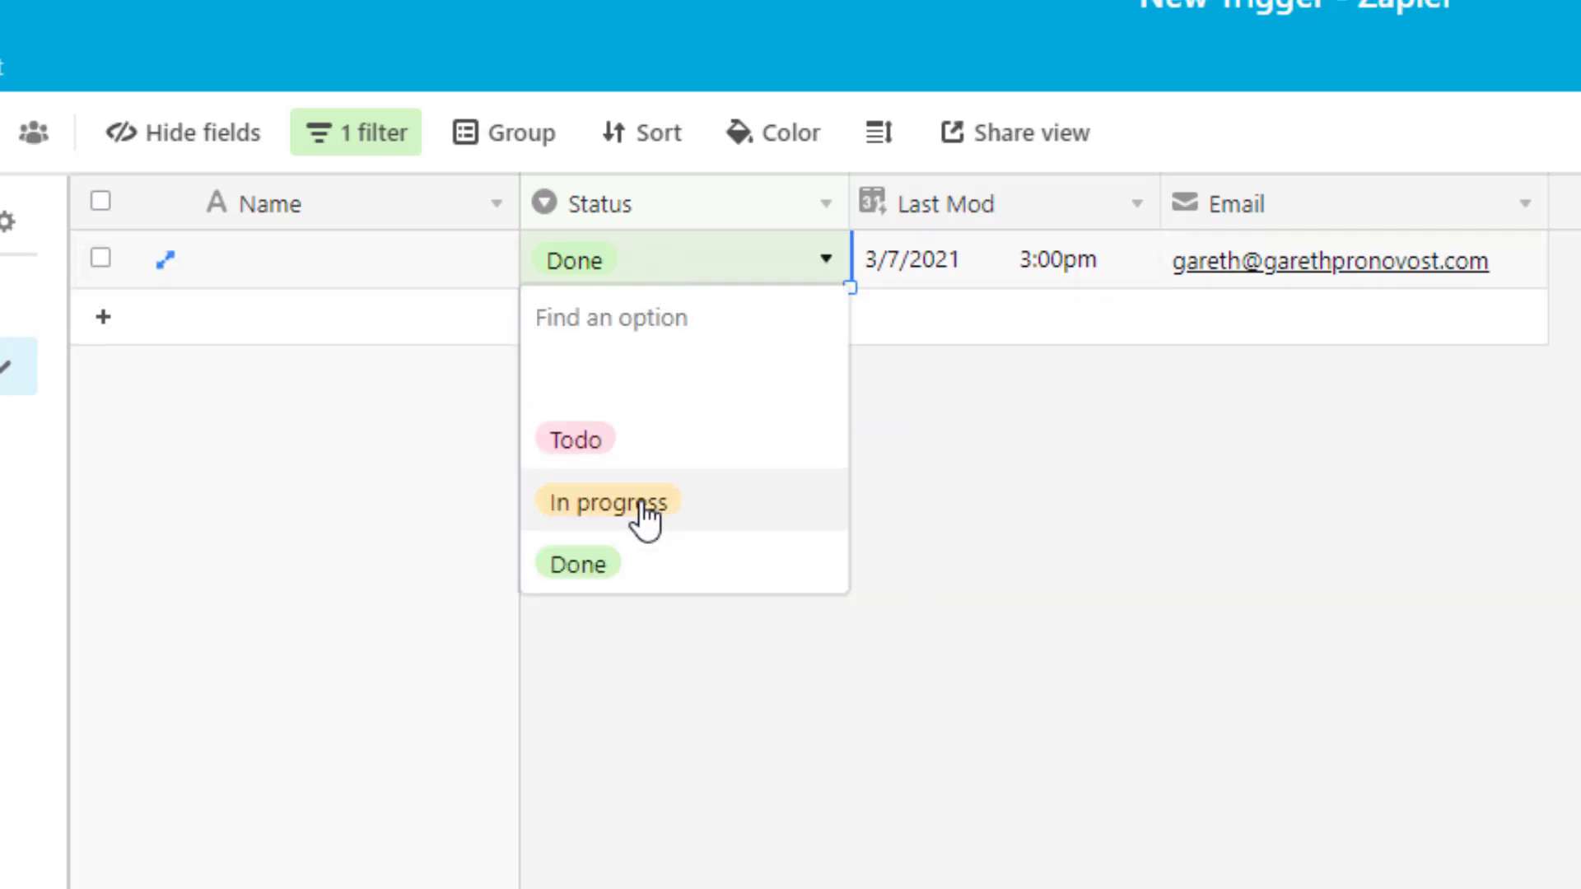
click(643, 521)
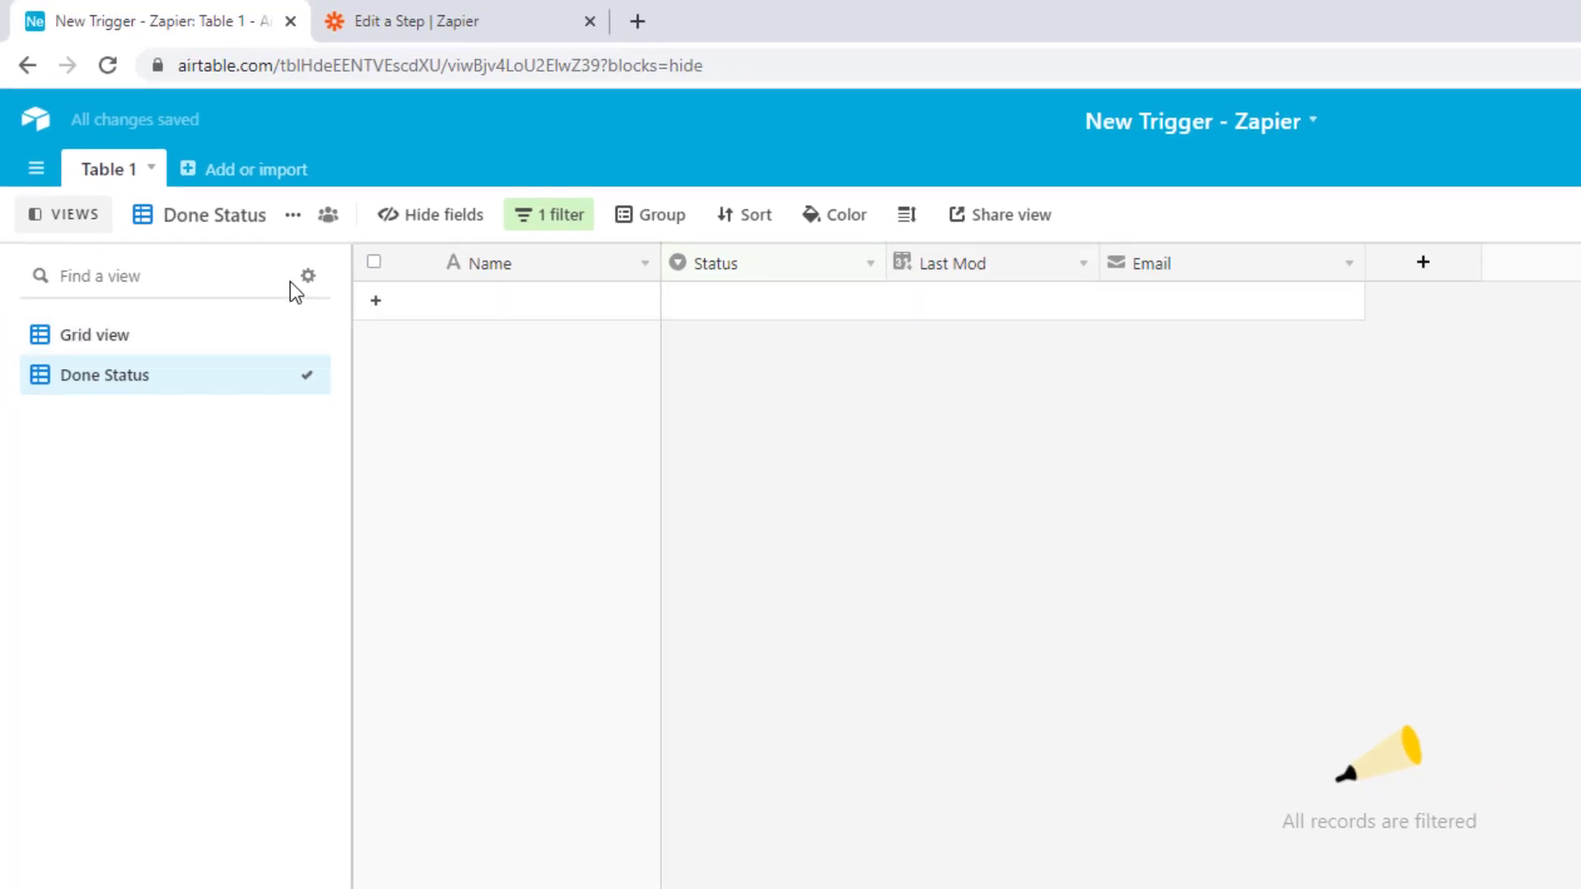
In Grid view, set the second record's Status to 'Done', then return to the Done Status view.
click(116, 336)
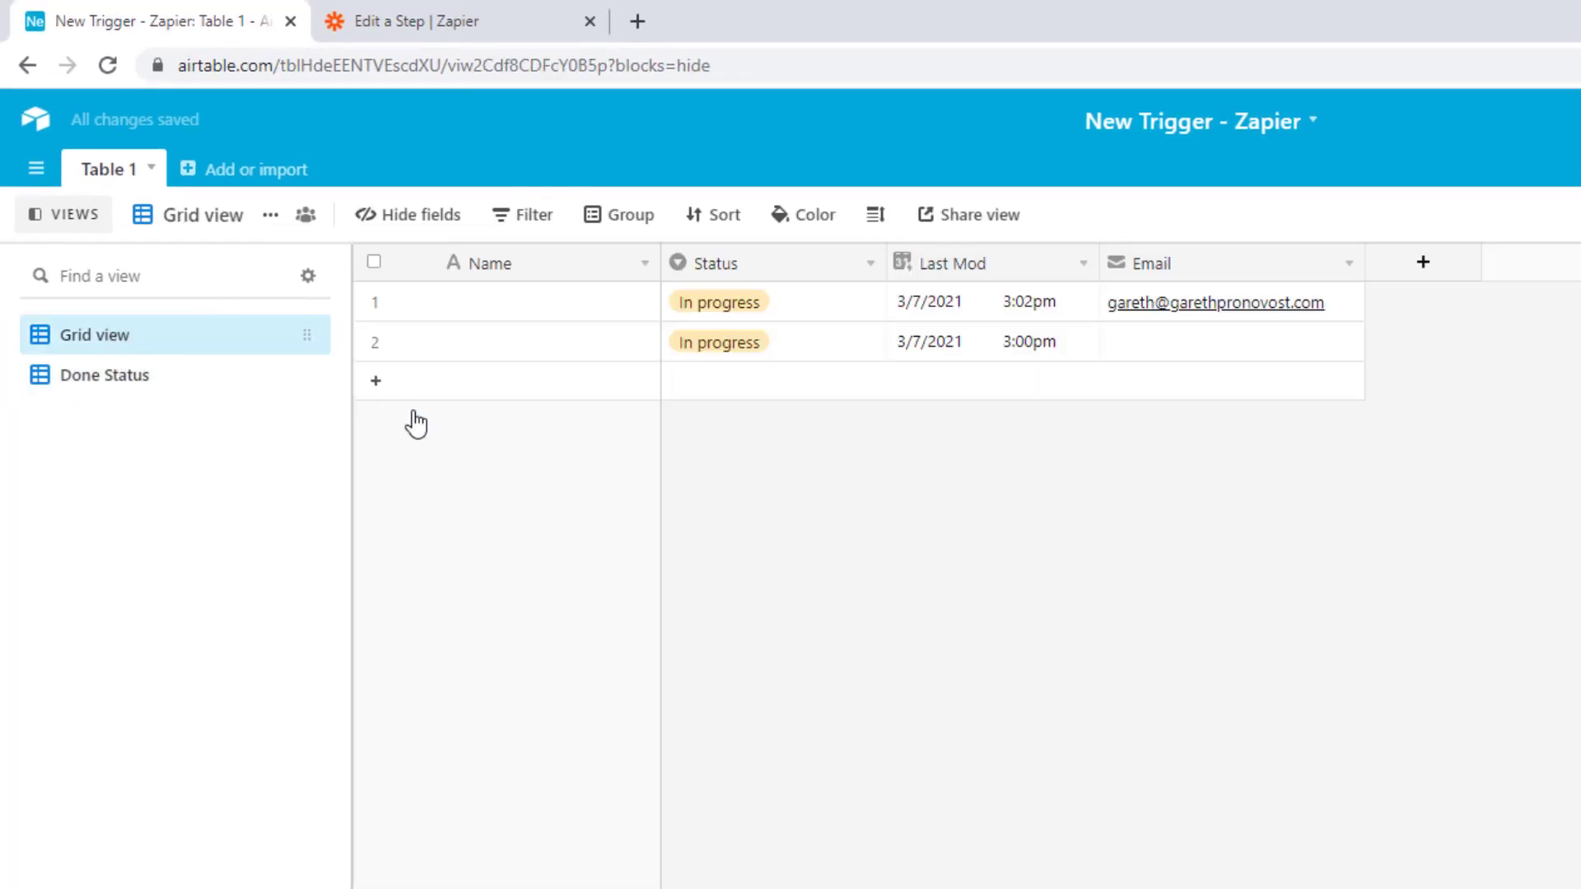
click(766, 341)
click(768, 346)
click(723, 565)
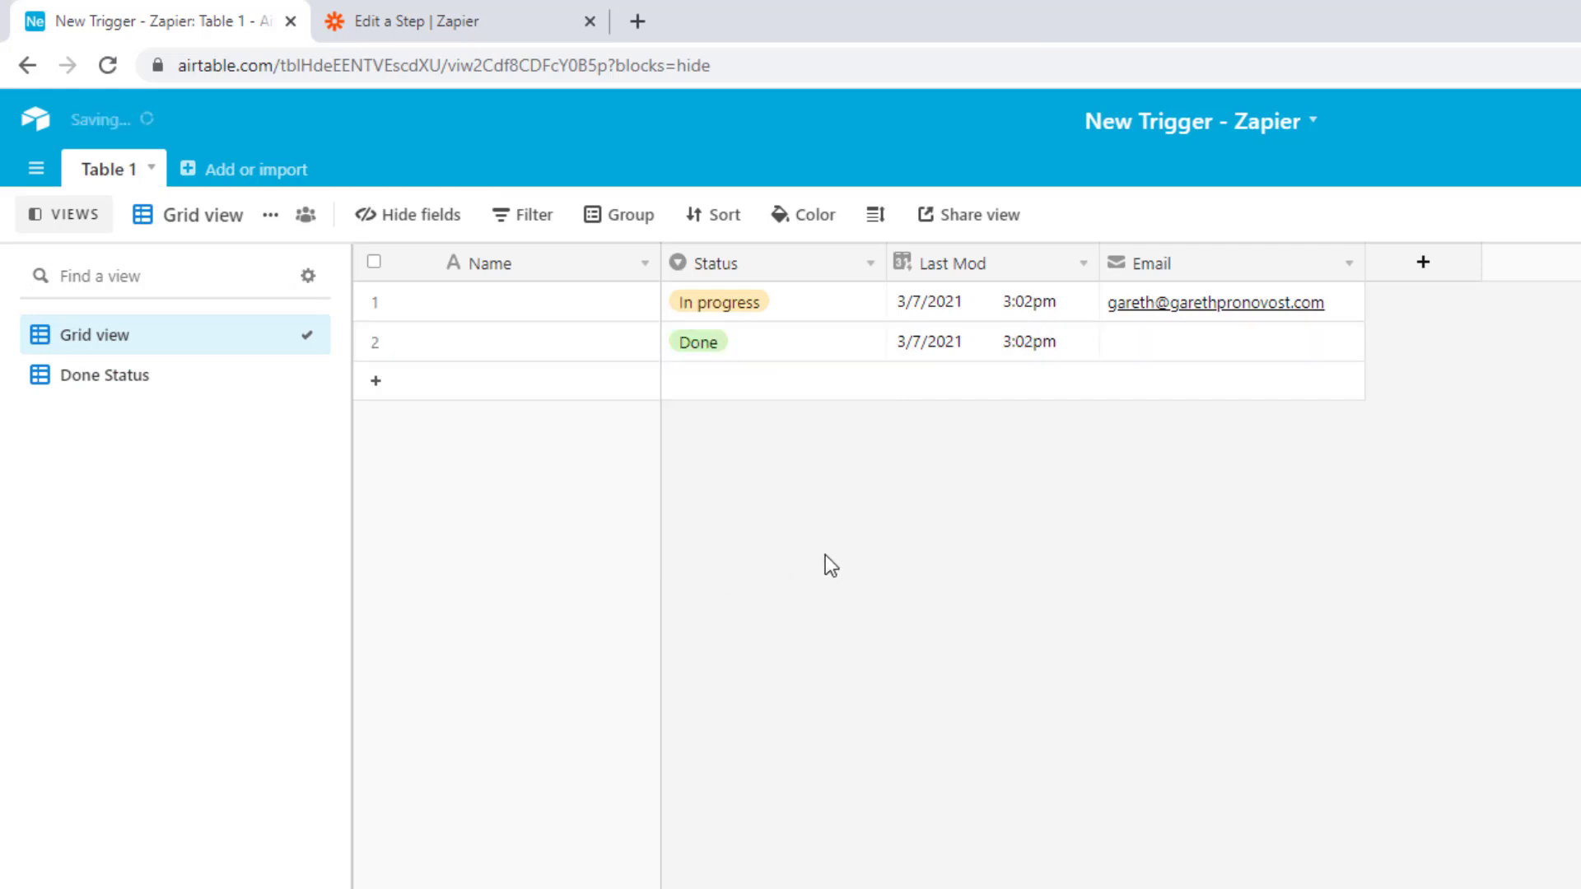
click(69, 379)
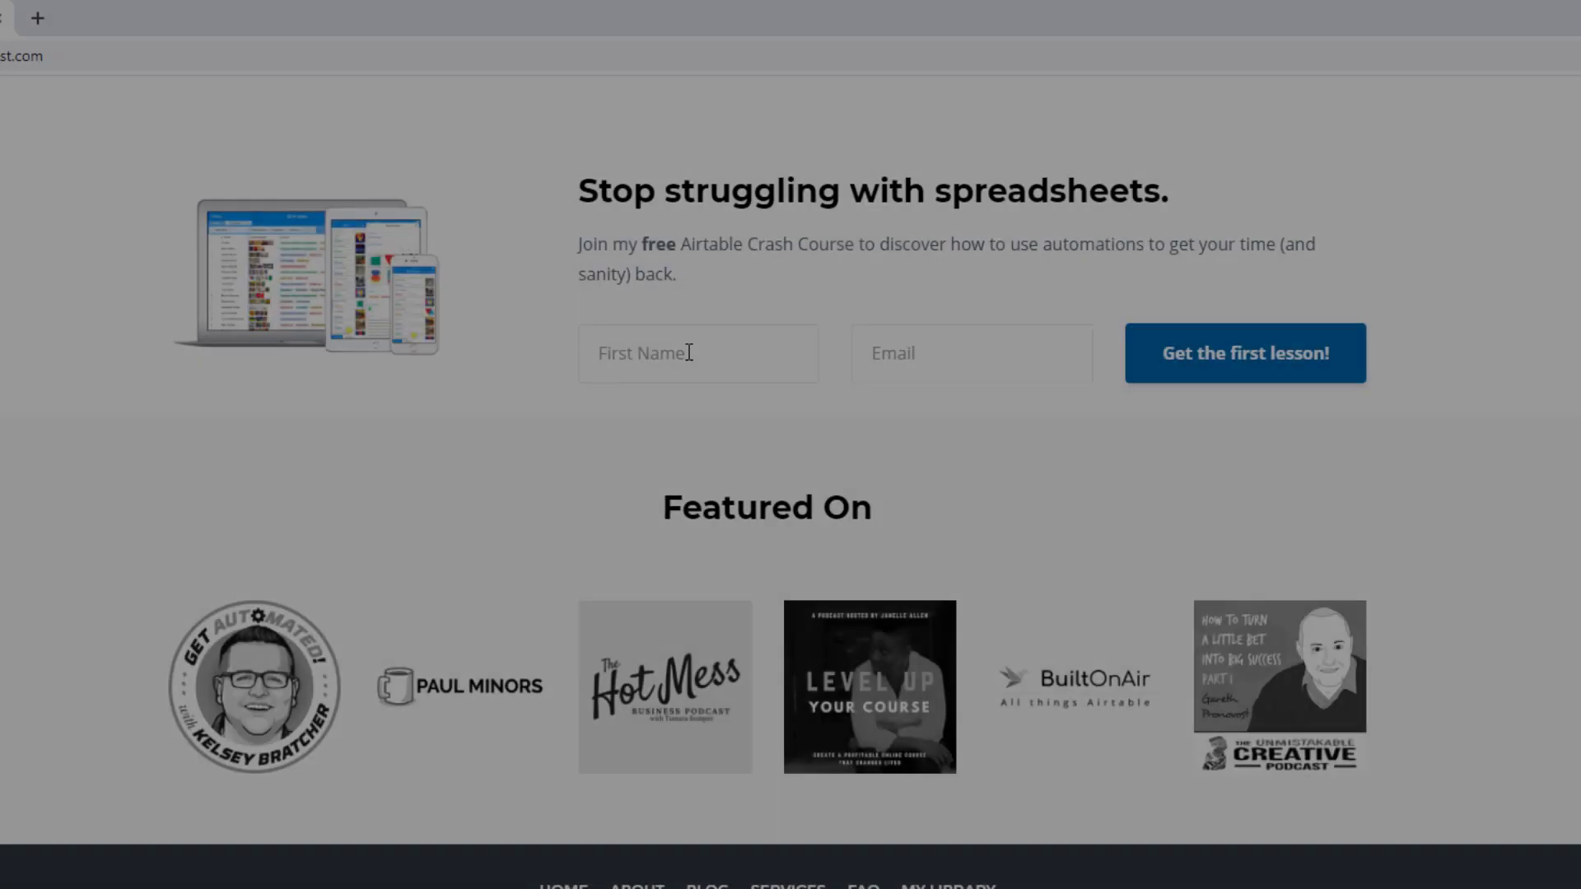
Fill the crash course form with a first name and the suggested email address.
text(Gareth)
key(Tab)
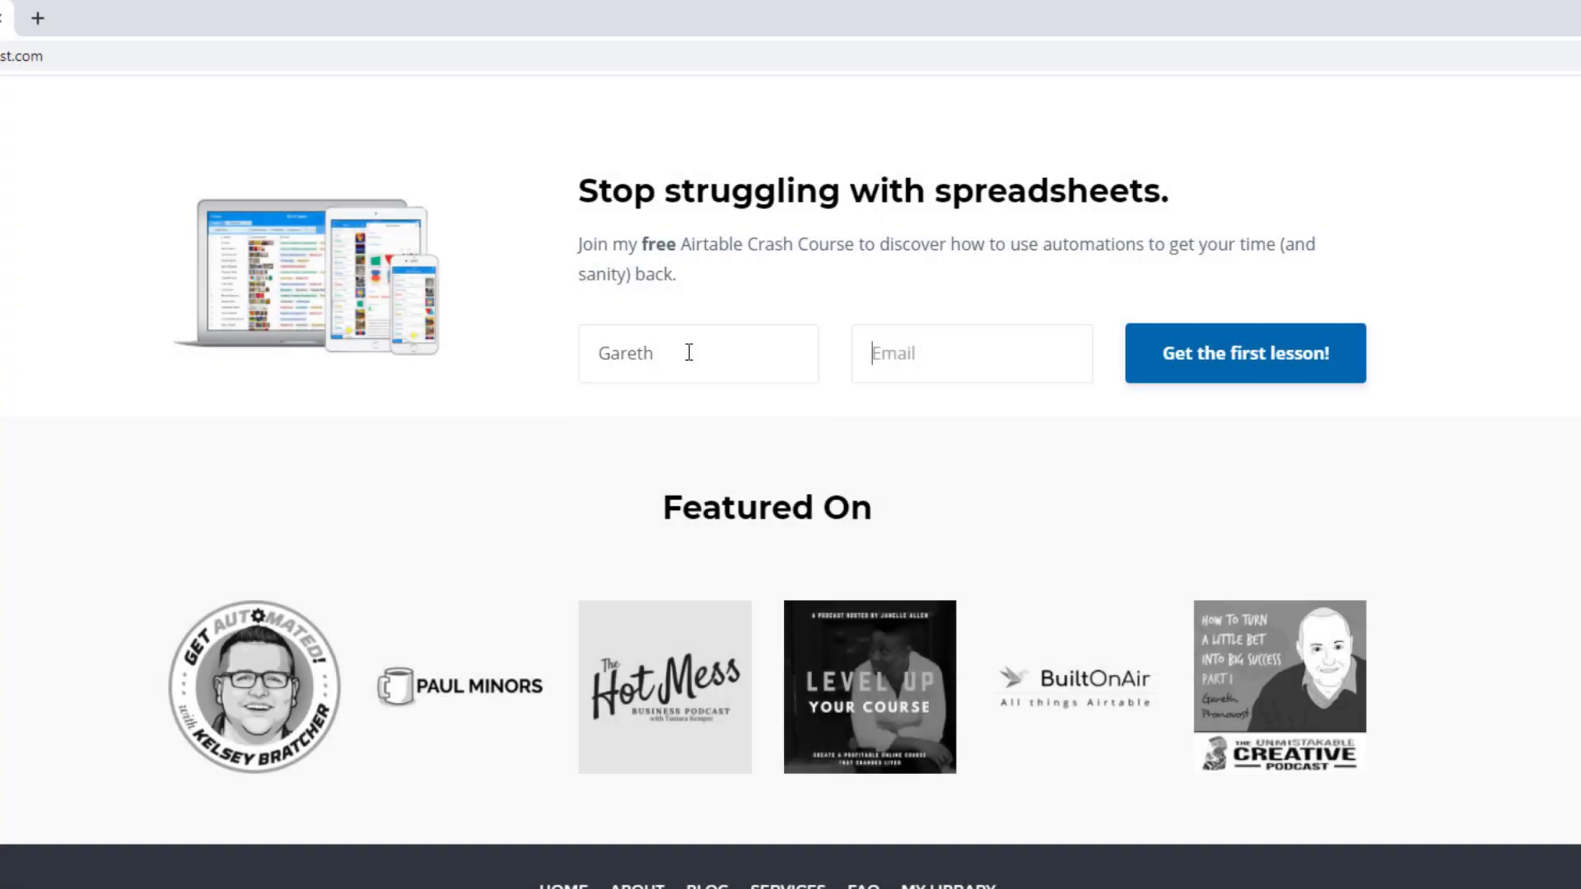
text(garet)
key(Down)
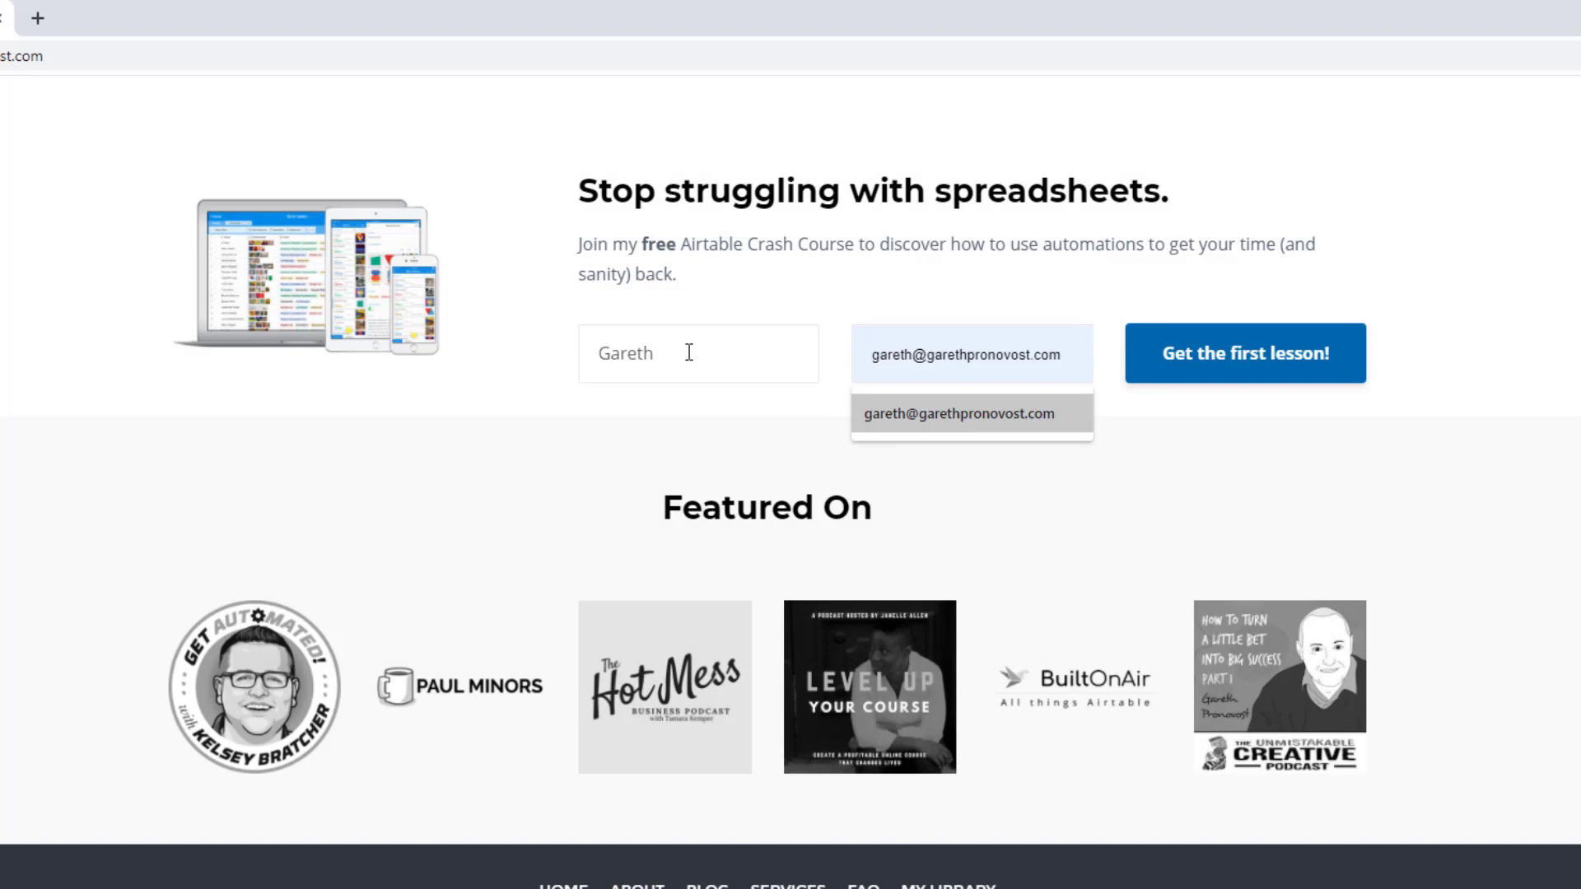
key(Return)
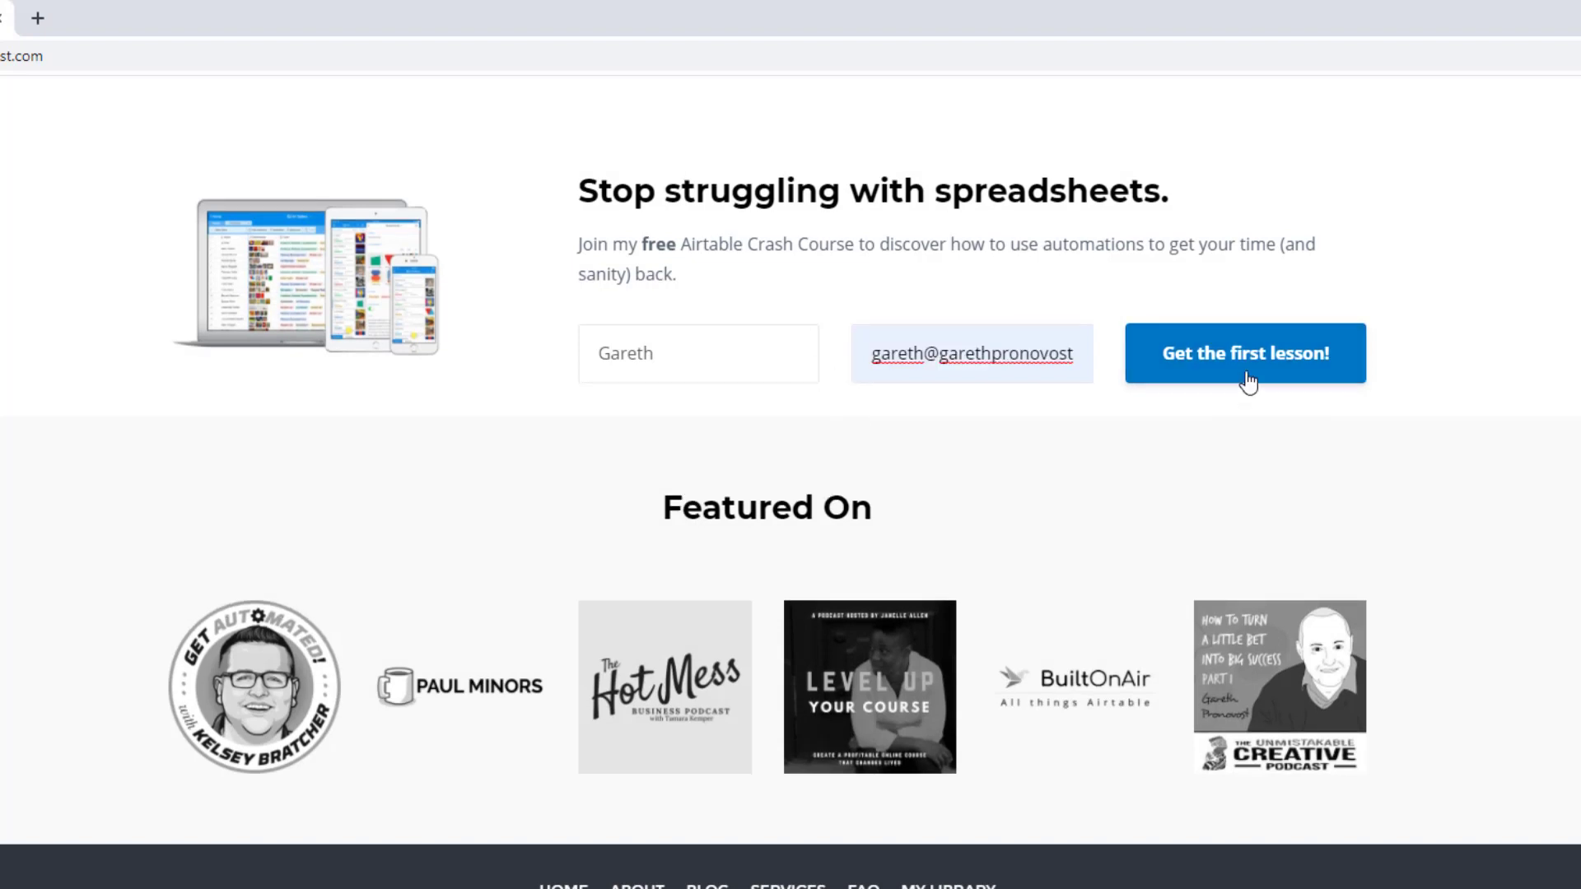
Submit the crash course sign-up and browse the Services page's consulting options.
click(1248, 382)
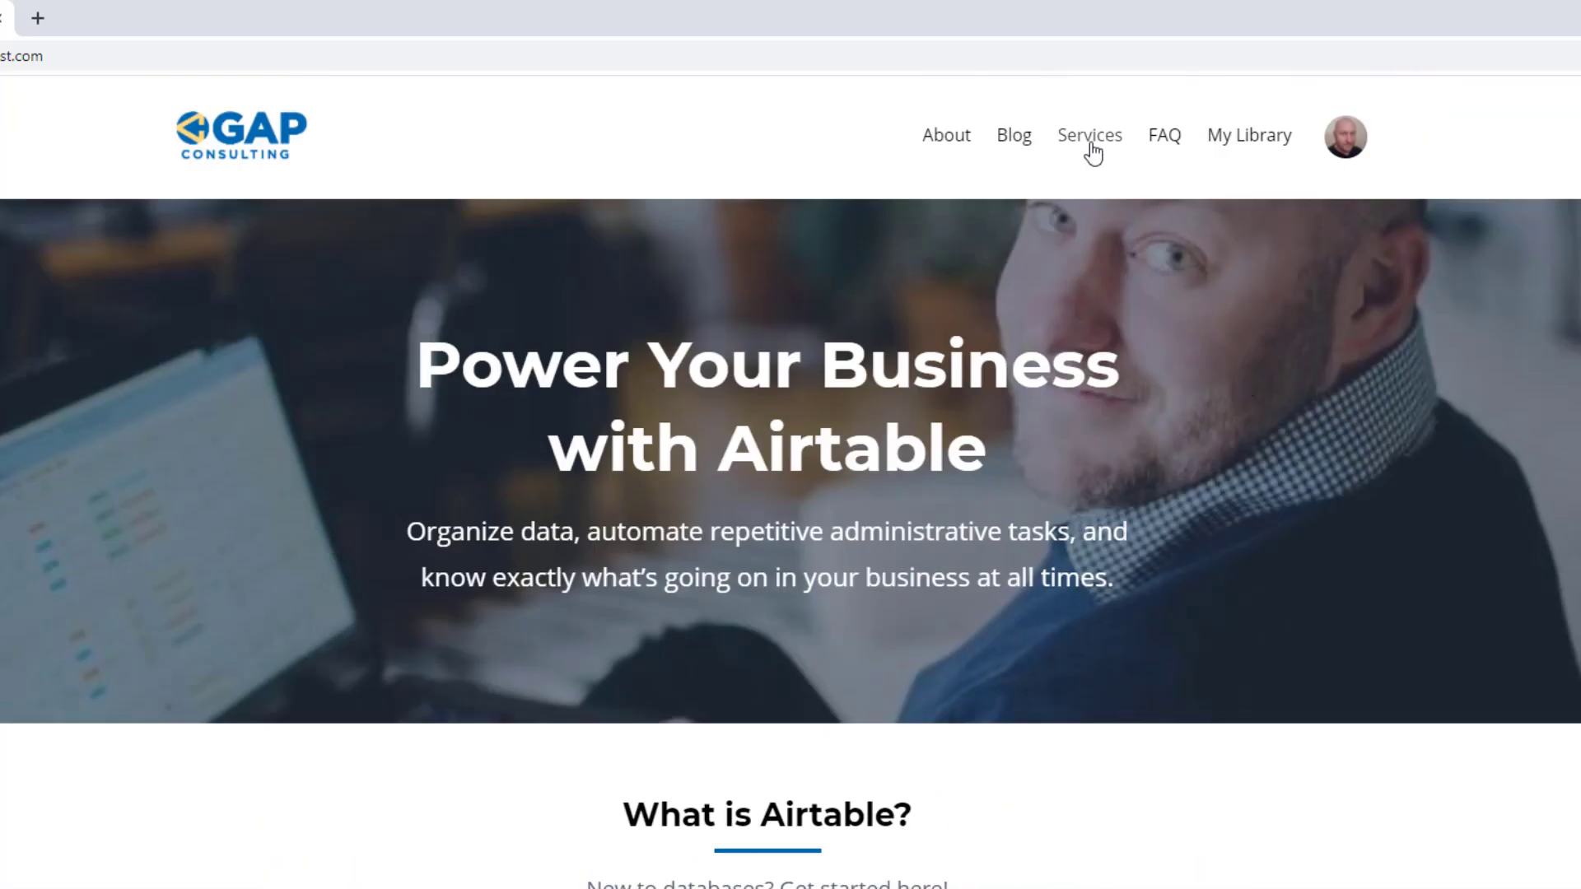
click(1091, 137)
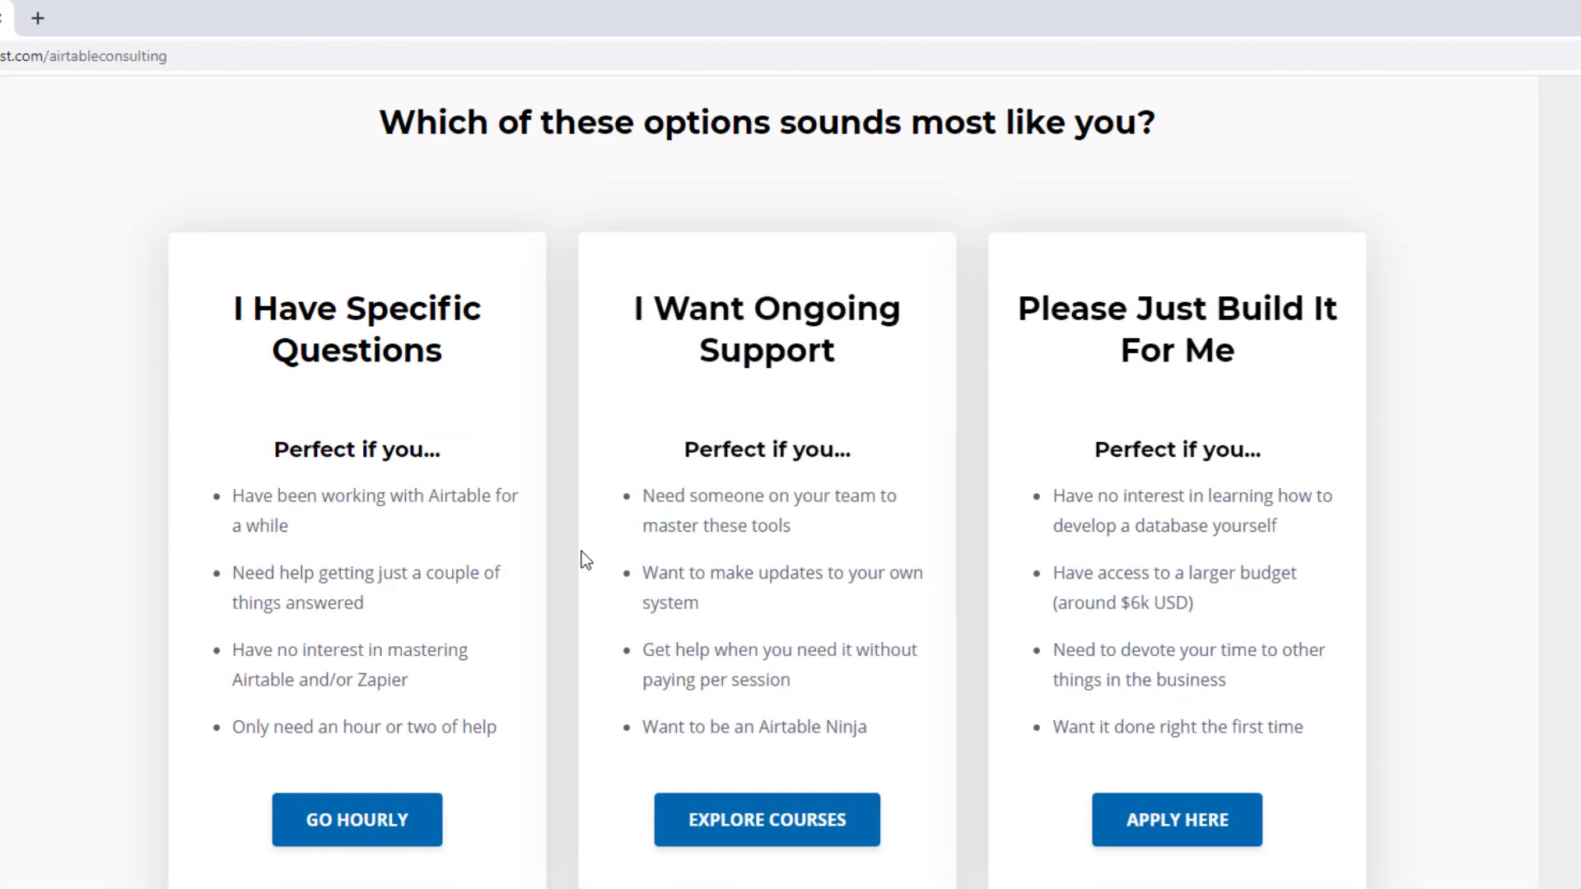
scroll(585, 560, down, 2)
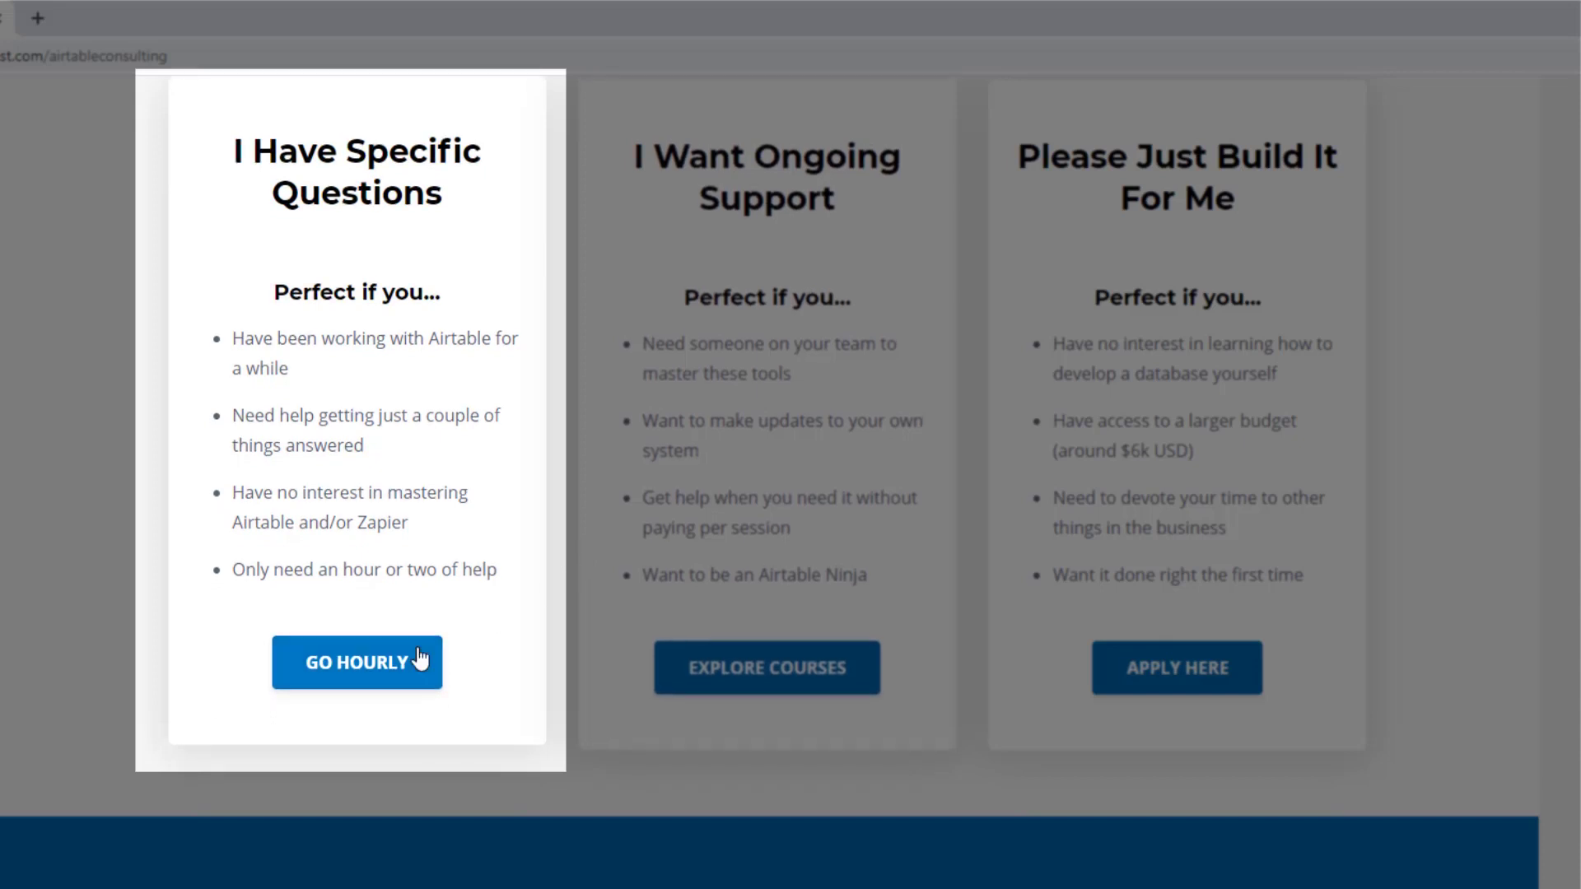